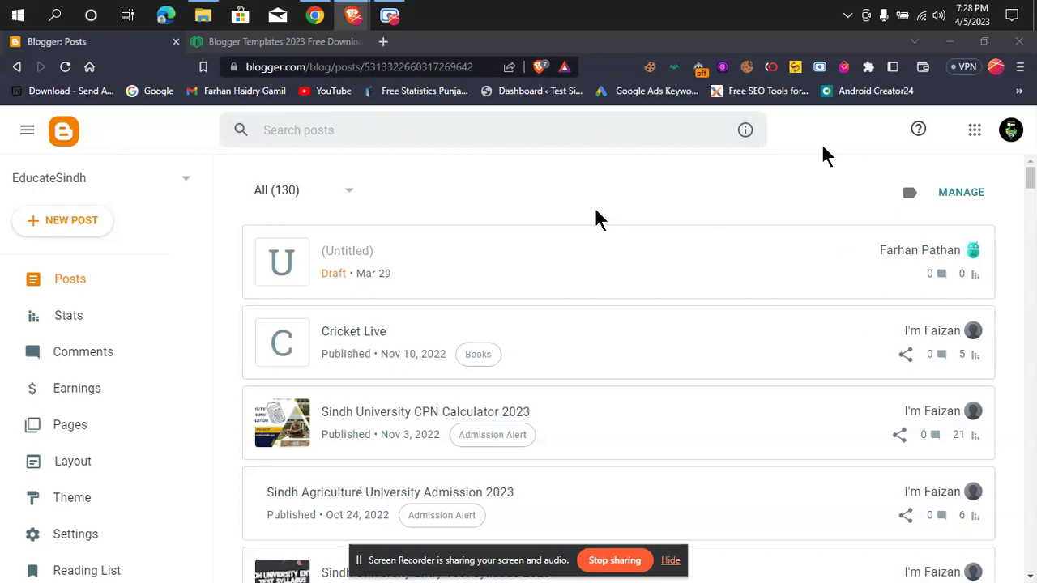
Switch Blogger to the second listed Google account to start setting up a new blog there
scroll(810, 235, down, 7)
scroll(794, 243, up, 3)
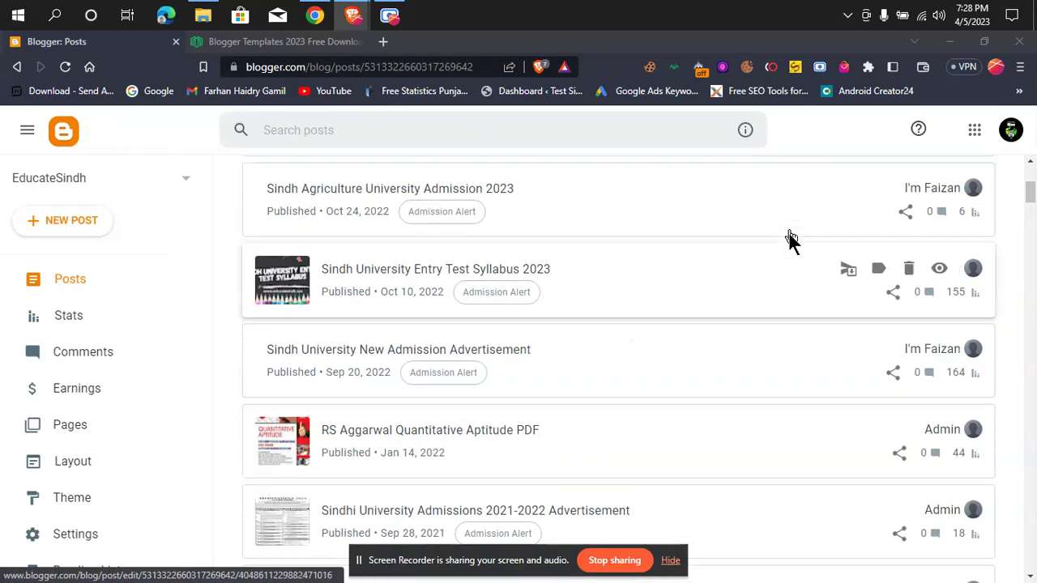
scroll(792, 239, up, 4)
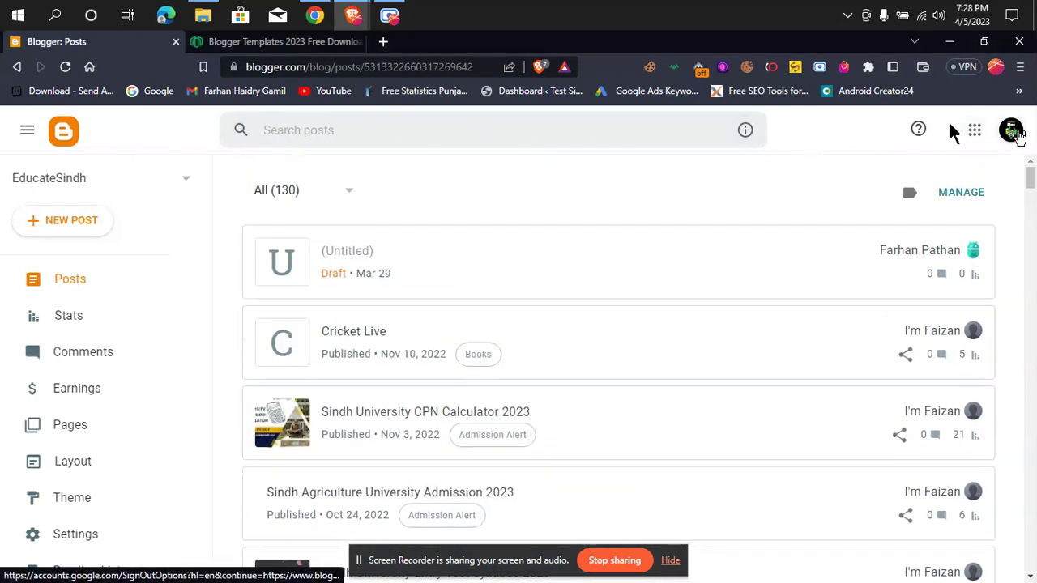
click(1013, 132)
click(848, 312)
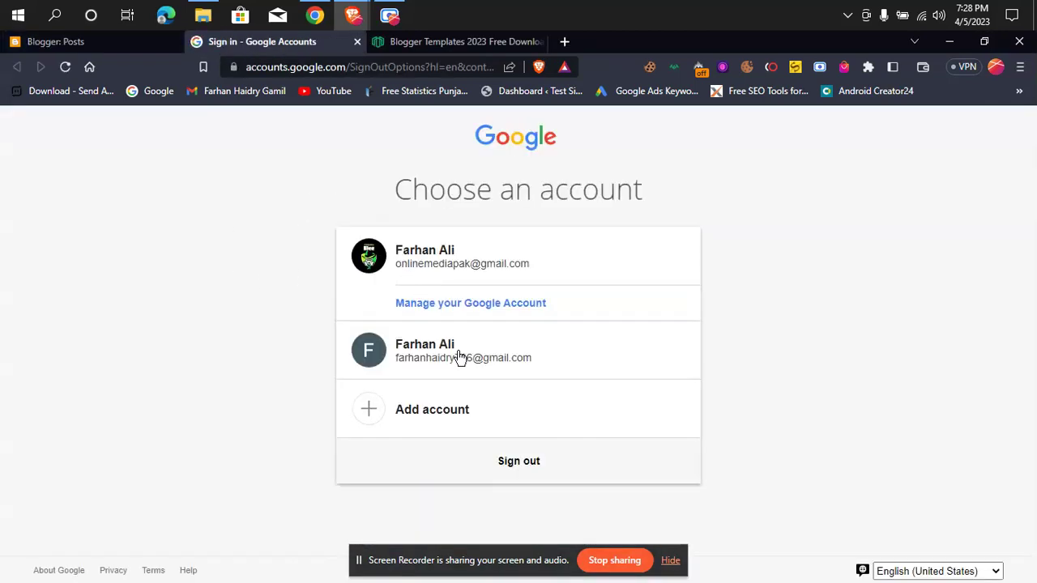
click(459, 357)
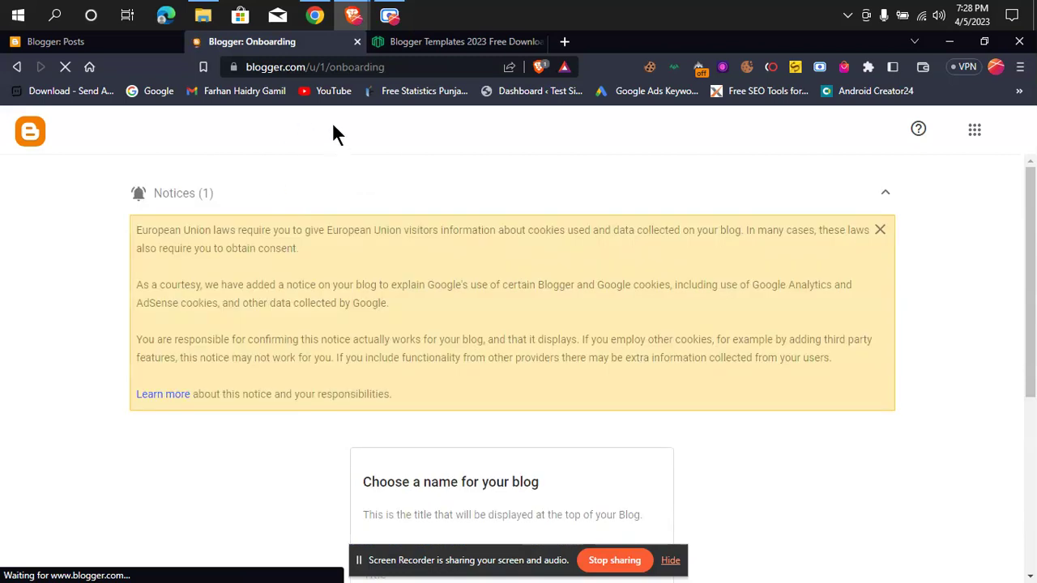
Set the new blog's title to "priceoye" in the onboarding form
scroll(243, 211, down, 3)
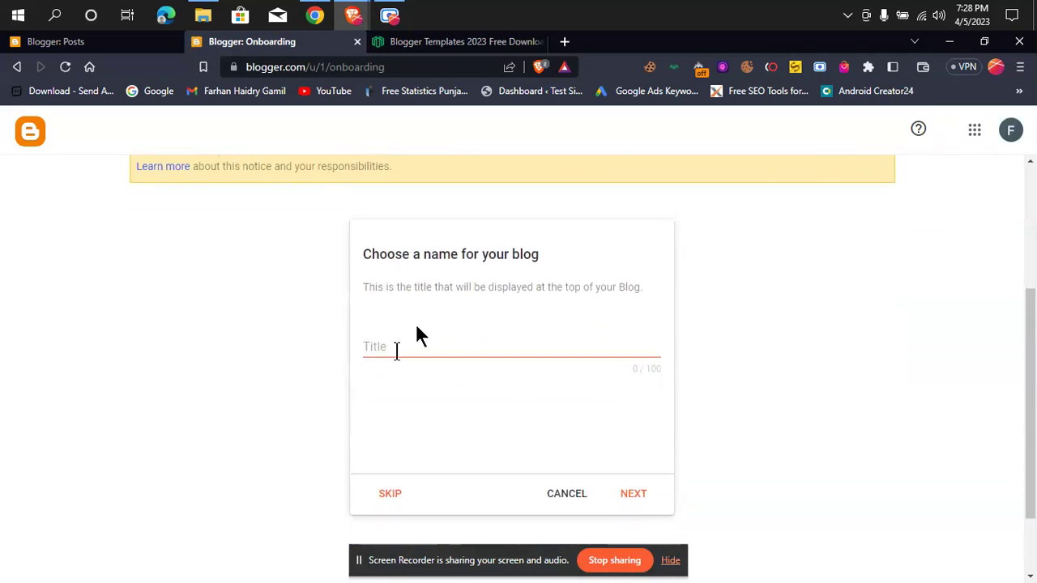
click(418, 338)
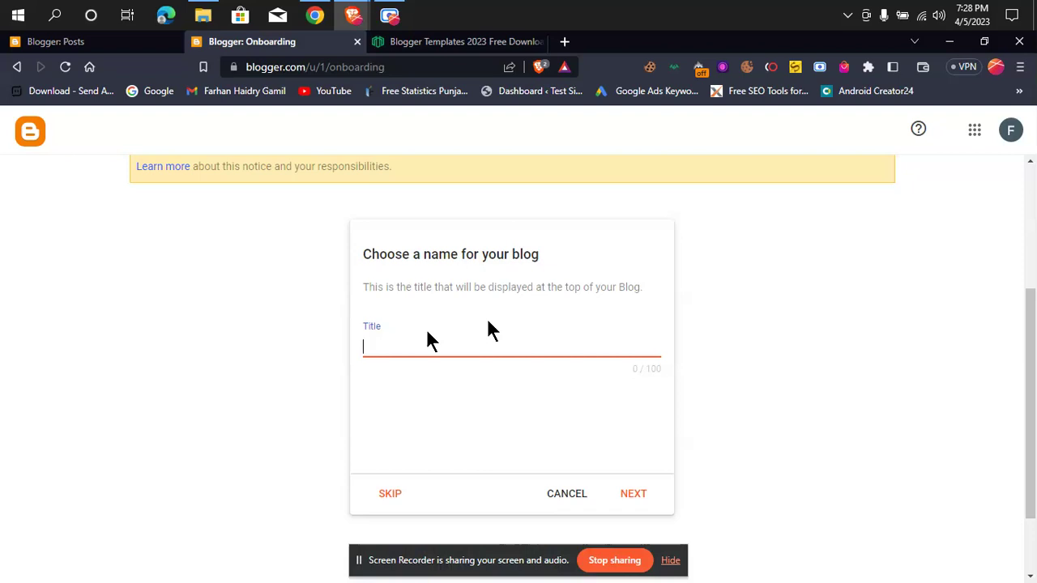
text(priceoye)
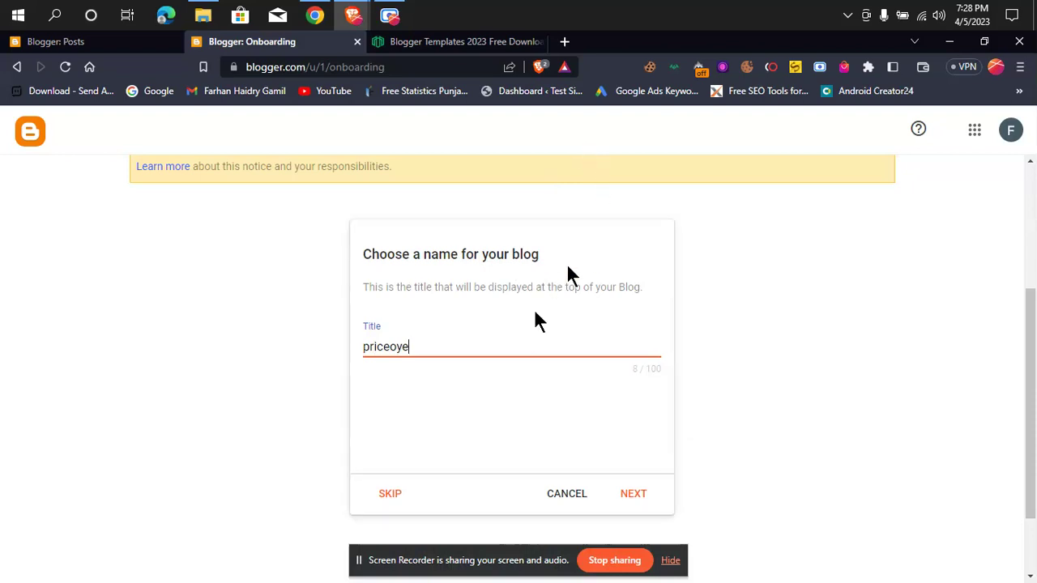
Copy the blog title text and continue to choosing the blog's address
scroll(470, 343, down, 1)
drag(428, 270, 365, 272)
right_click(365, 272)
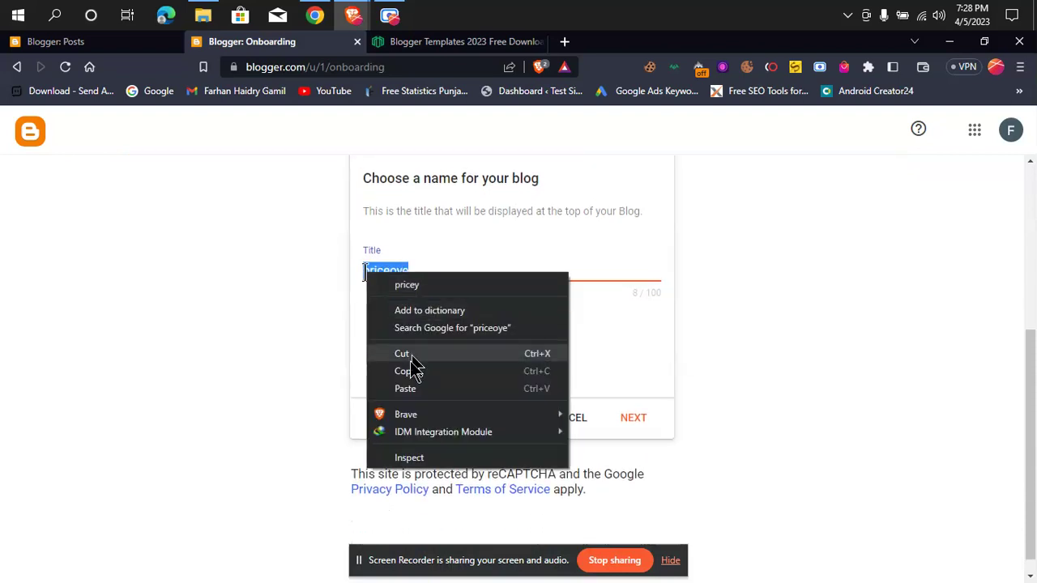
click(405, 371)
click(465, 327)
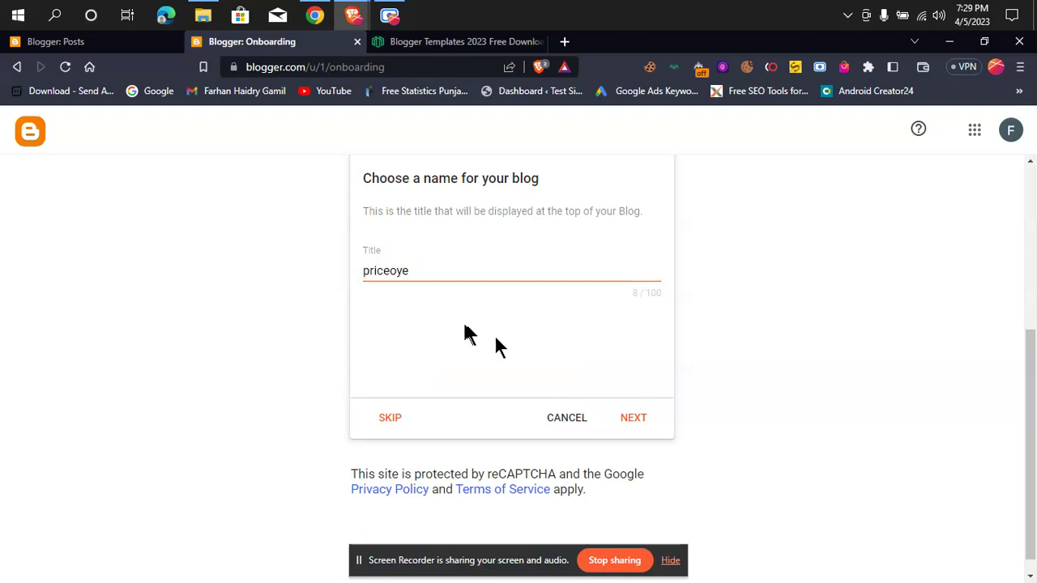
drag(443, 276, 352, 272)
click(353, 276)
click(632, 422)
Try "priceoye" as the blog's blogspot.com address
click(472, 285)
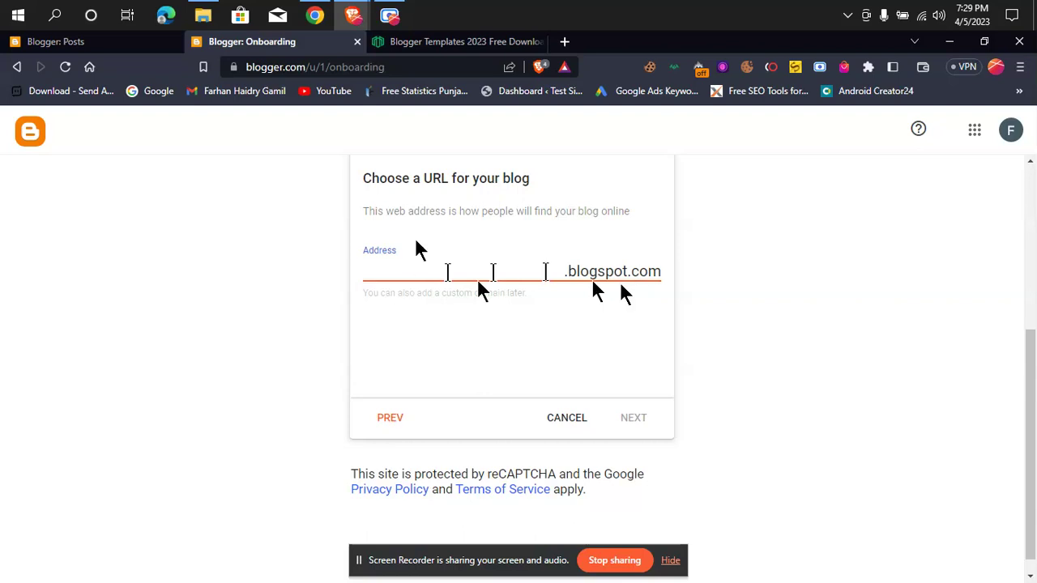
click(422, 320)
click(402, 264)
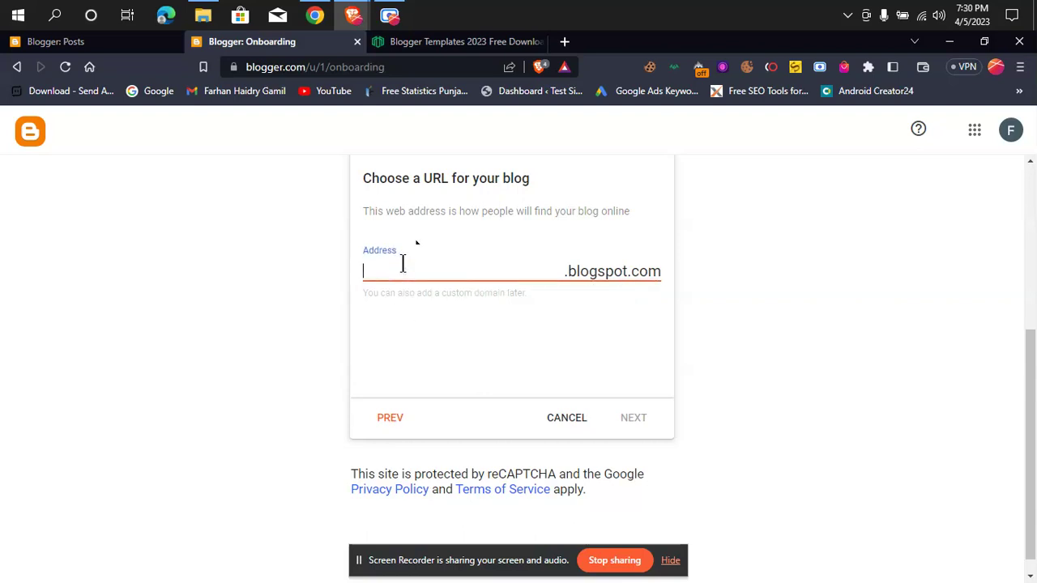
text(priceove)
click(419, 301)
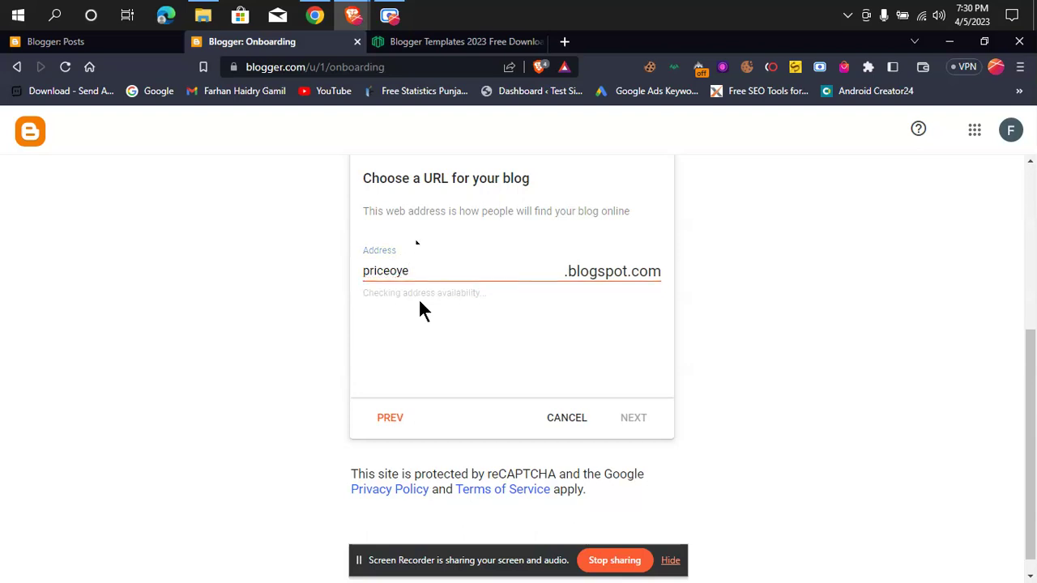
Try "priceoyo" as the blog's blogspot.com address instead
click(462, 269)
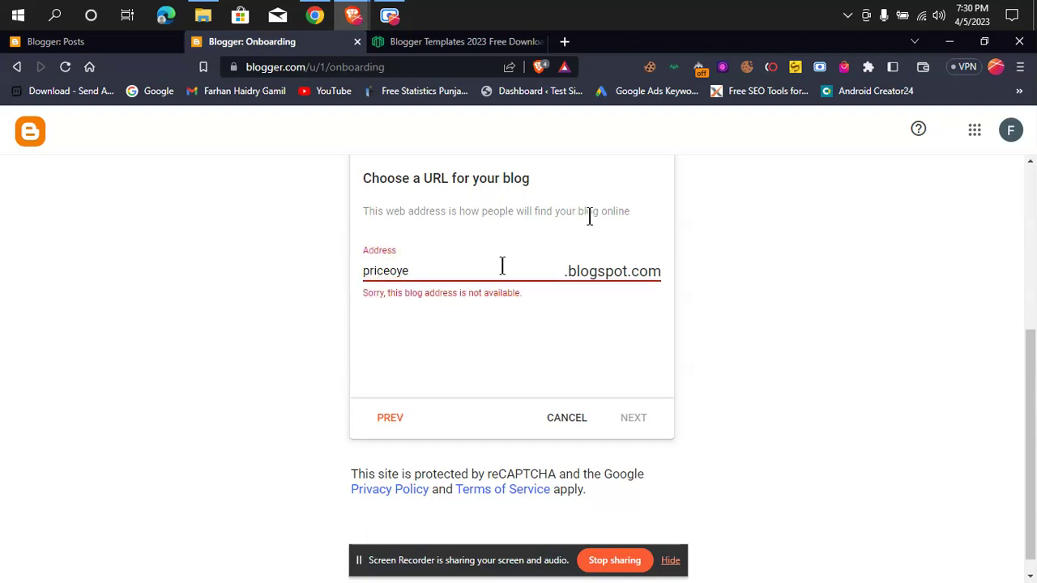
click(497, 298)
click(445, 267)
click(473, 311)
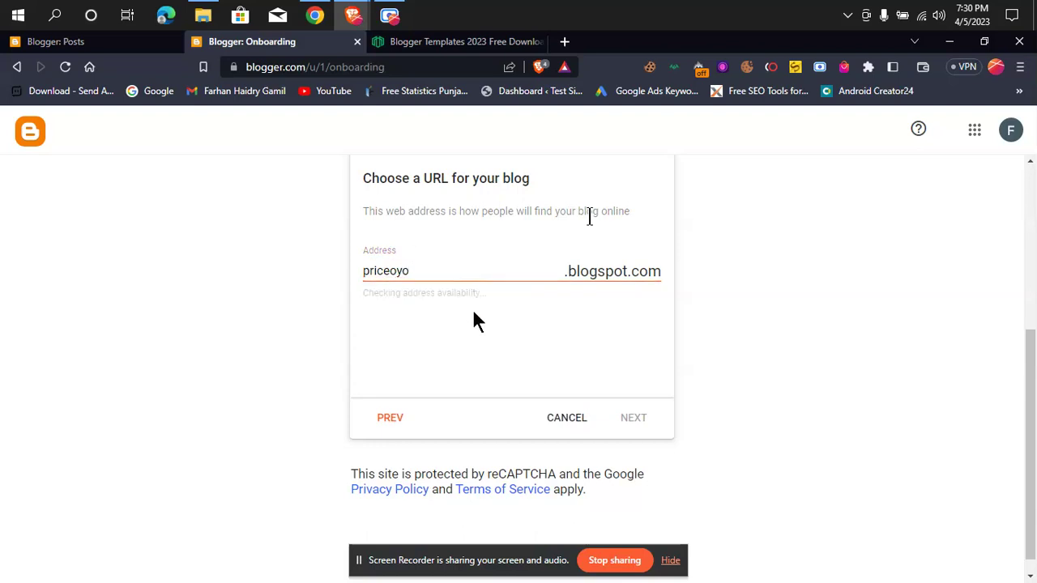
Change the blog's blogspot.com address to "priceoyoo" and continue to the display name
click(434, 268)
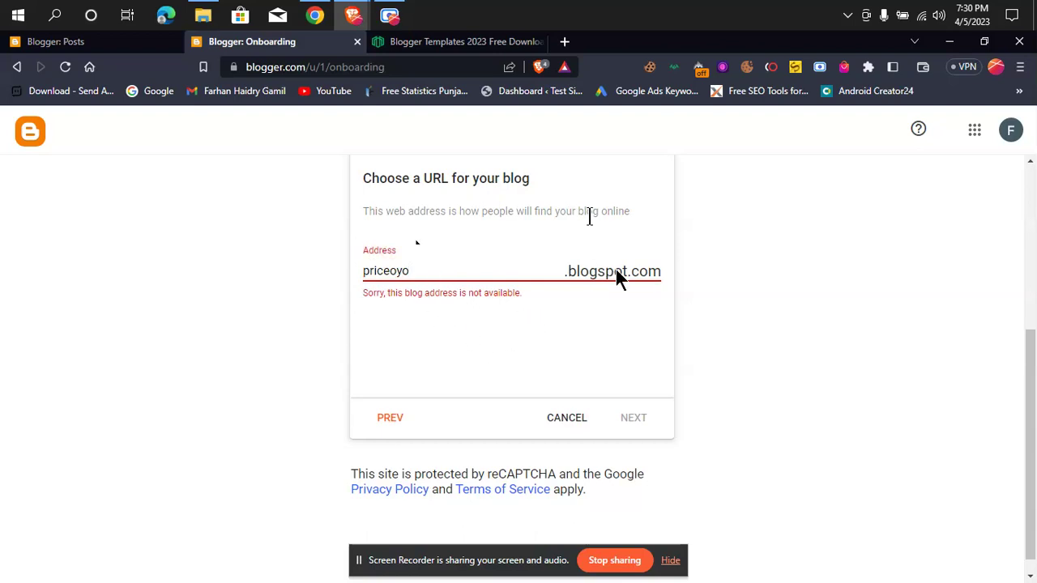
click(541, 332)
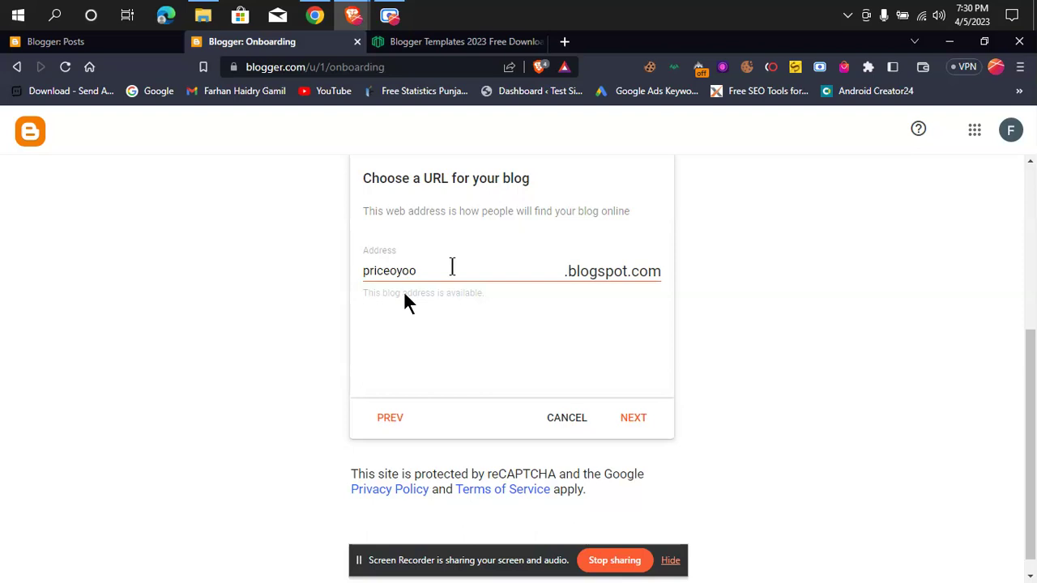
drag(423, 270, 336, 278)
drag(361, 274, 655, 279)
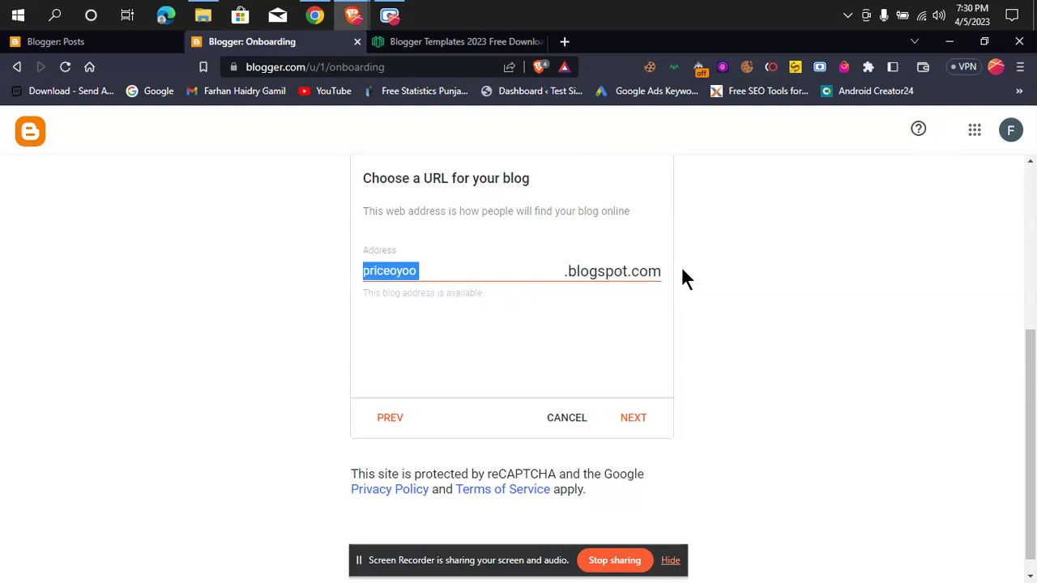
click(639, 313)
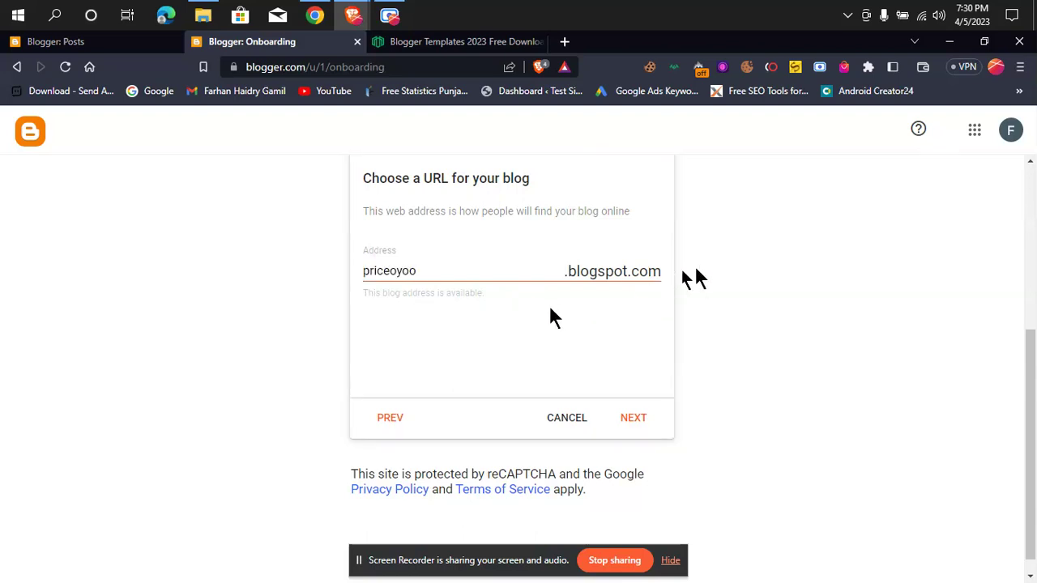
click(616, 418)
Set the display name shown to blog readers to "priceoyoo" and finish the onboarding
click(412, 265)
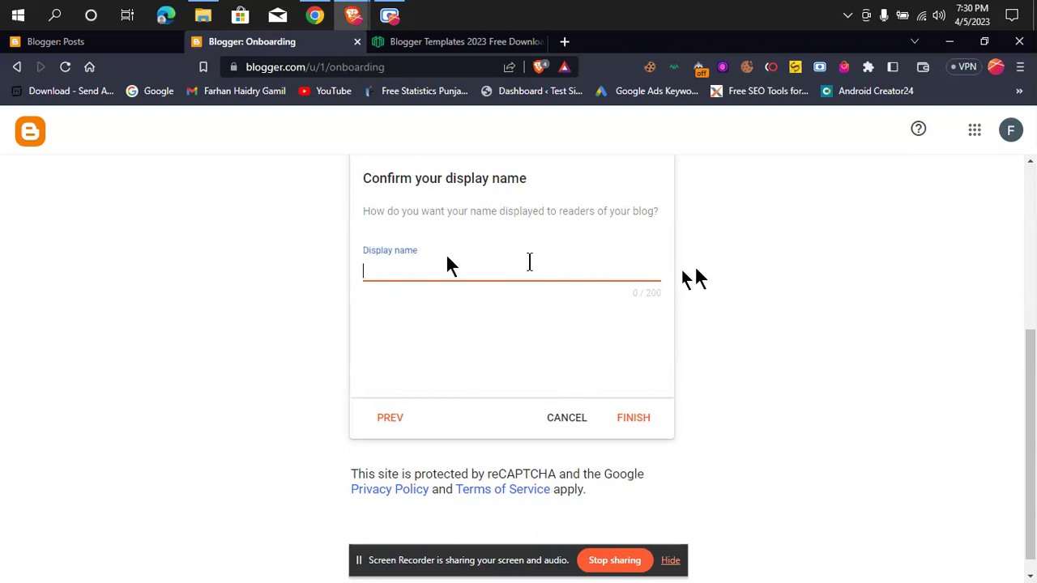
text(priceoyo)
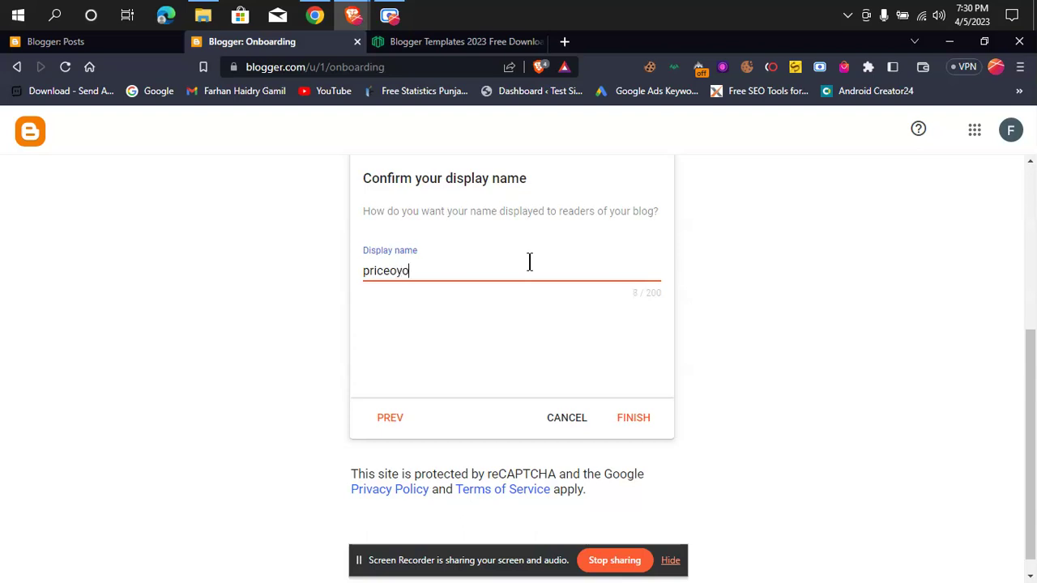
text(o)
click(640, 418)
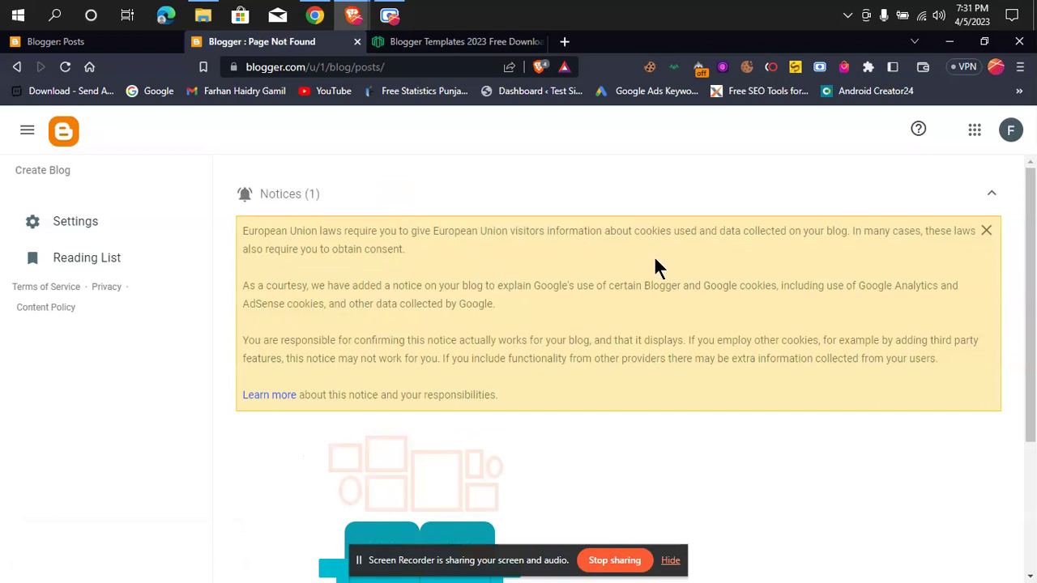
click(1009, 133)
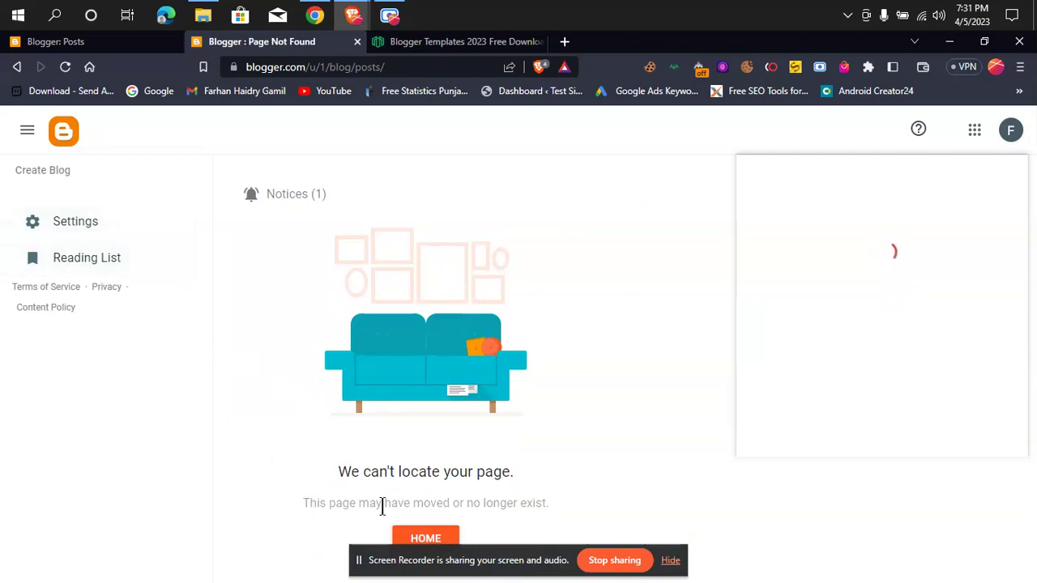
drag(408, 560, 658, 443)
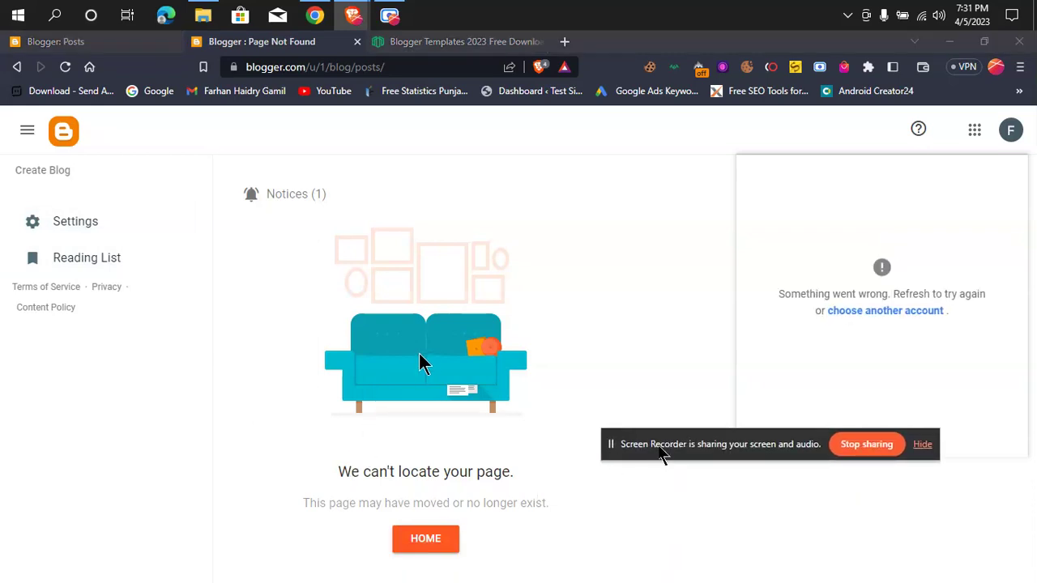
click(543, 356)
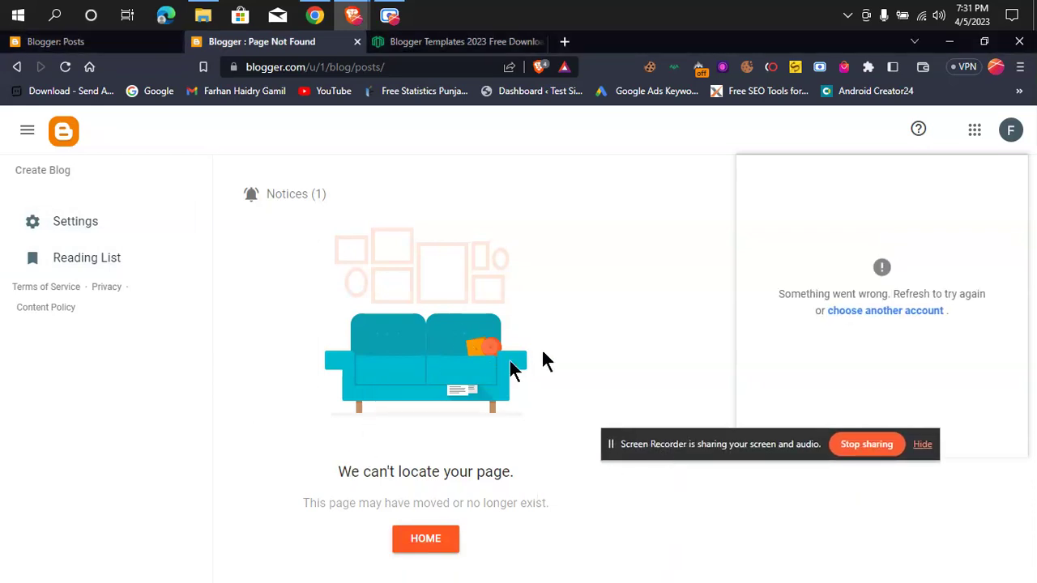
click(70, 224)
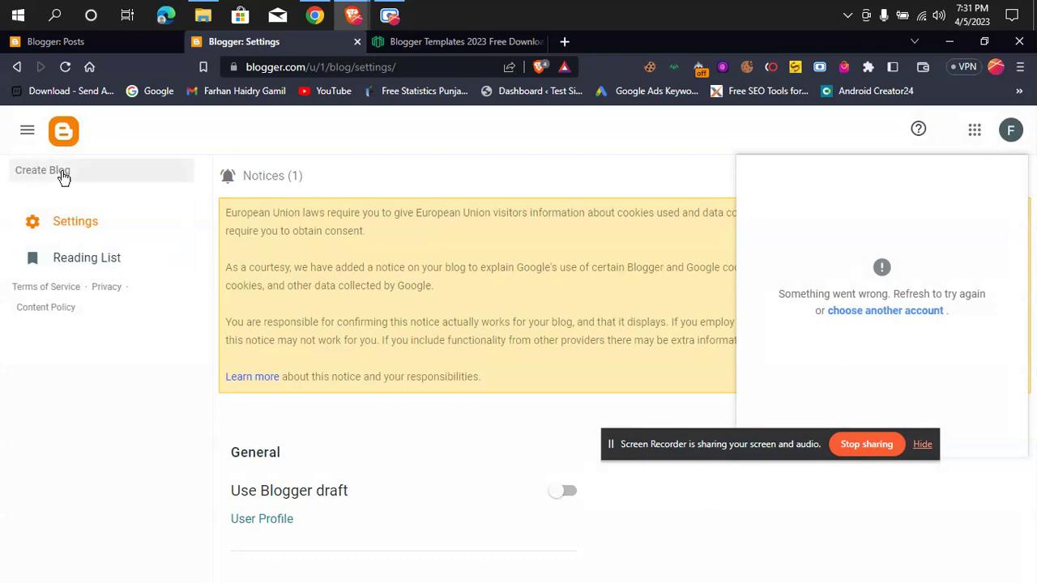
click(62, 171)
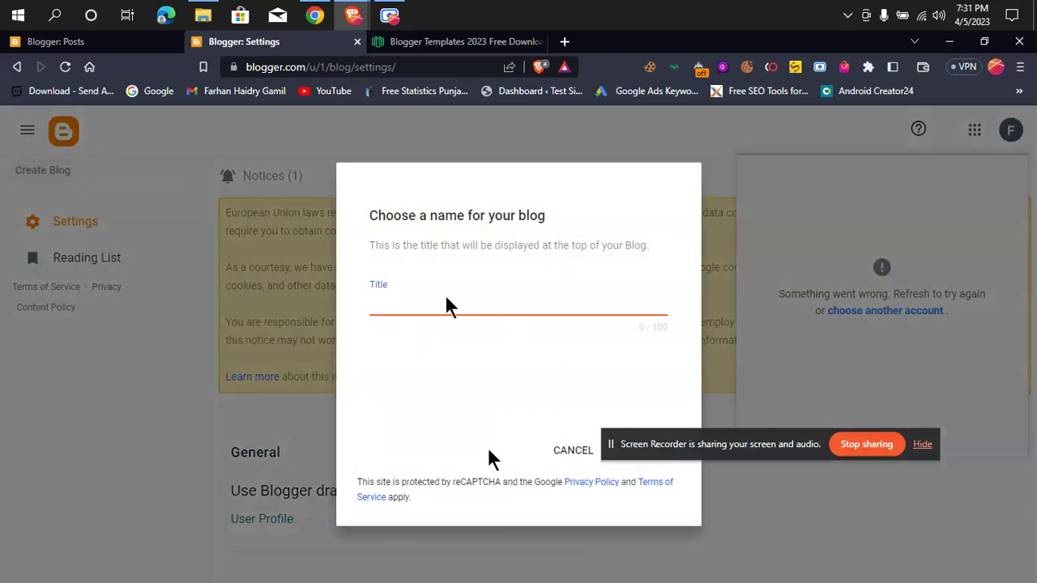
click(572, 451)
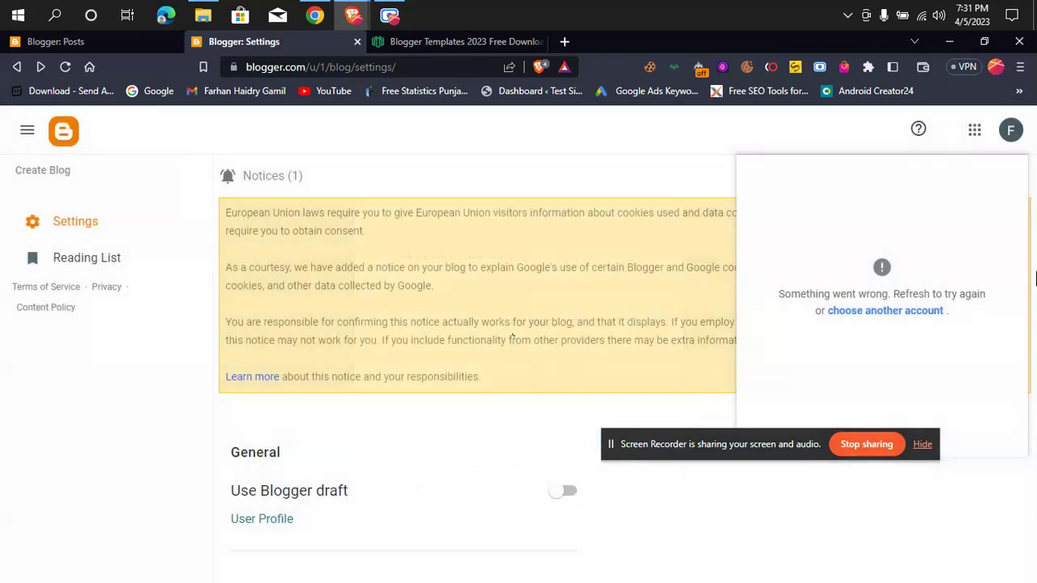
click(1013, 143)
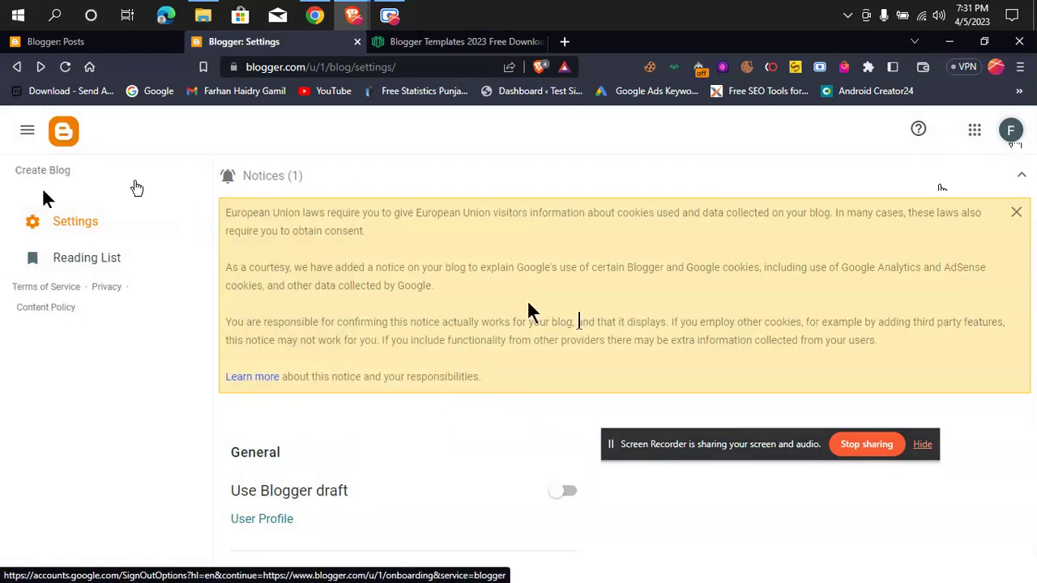
Create a new blog with the title "priceoyoo" and continue to its address
click(83, 180)
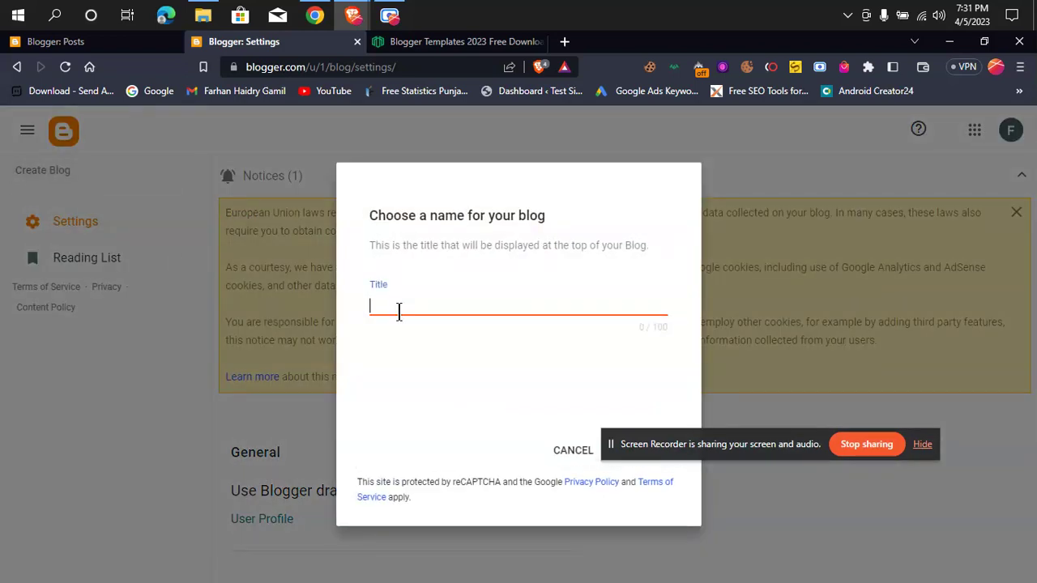
text(priceoye)
key(BackSpace)
text(oo)
key(ctrl+a)
drag(667, 459, 763, 312)
click(640, 450)
Set the new blog's blogspot.com address to "priceoyoo" and save the blog
click(449, 311)
text(priceoyoo)
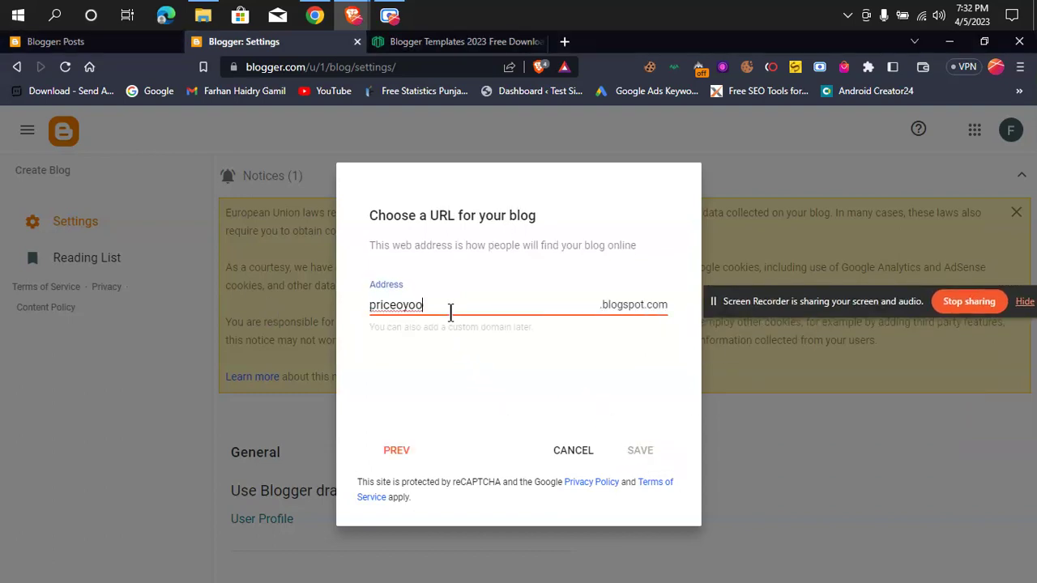
click(480, 362)
click(650, 462)
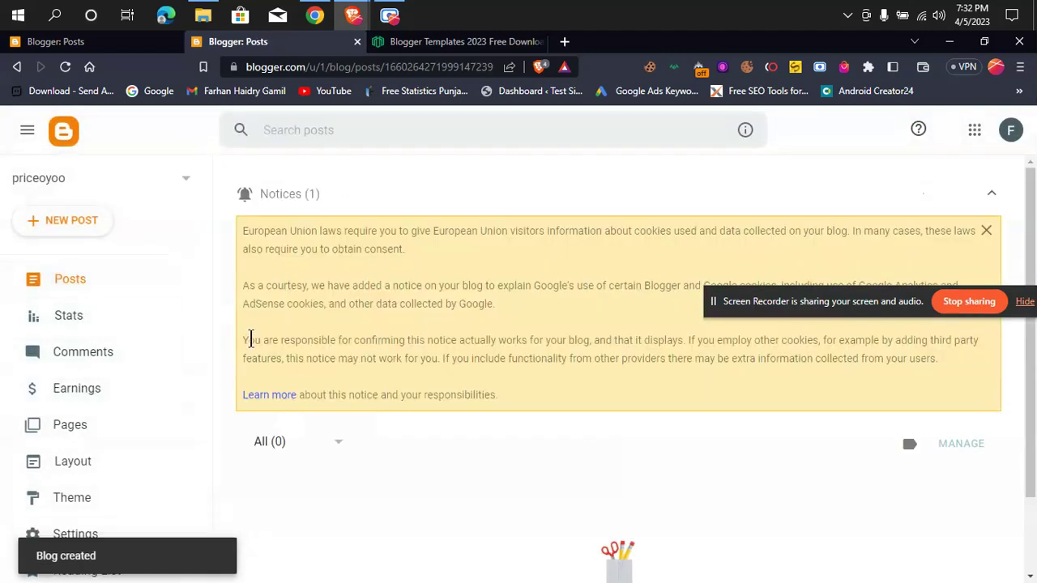
Check the list of blogs and look over the new blog's Stats and Posts pages
scroll(247, 385, down, 2)
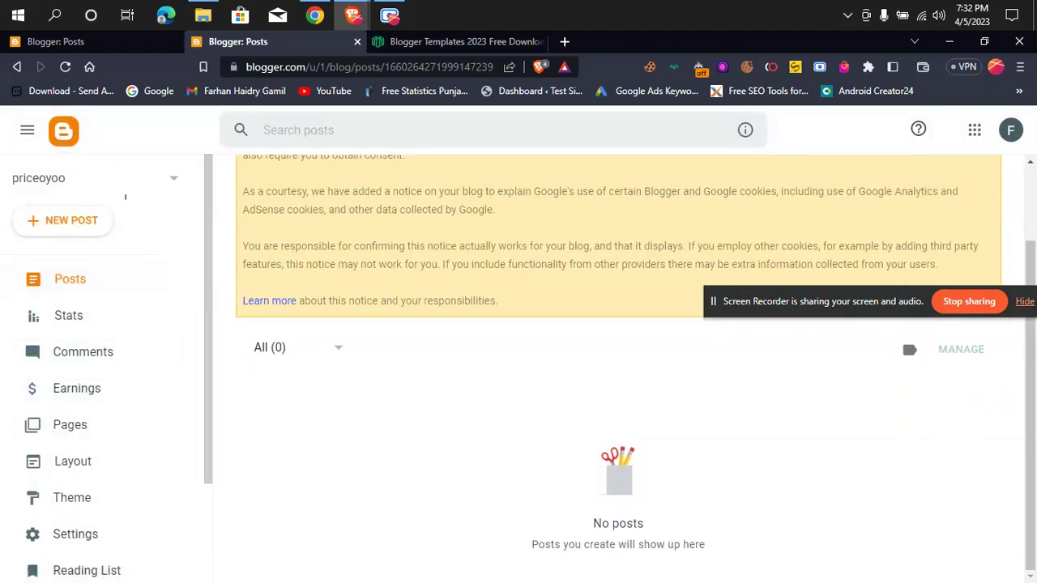
click(104, 175)
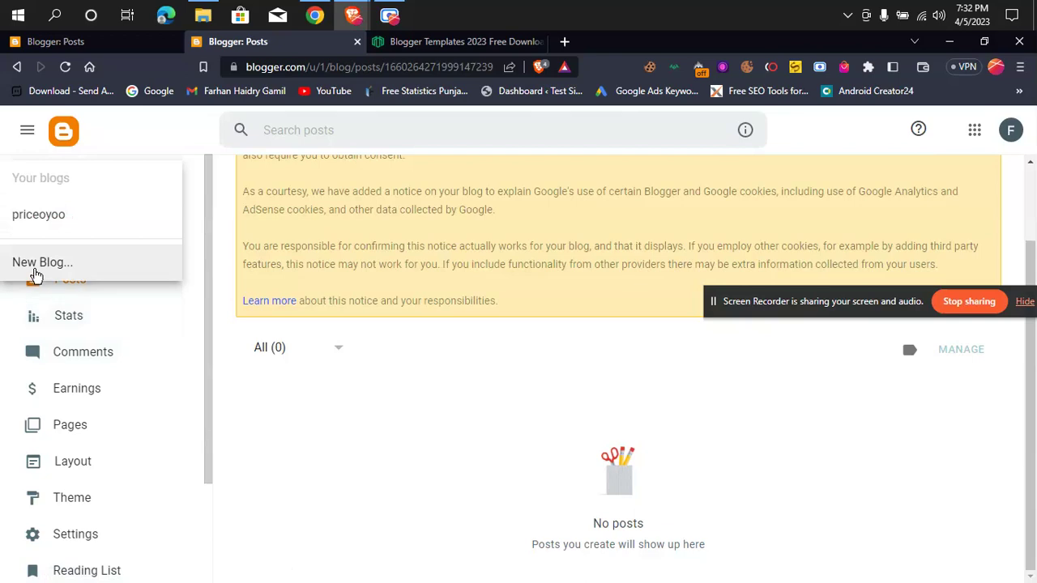
click(181, 336)
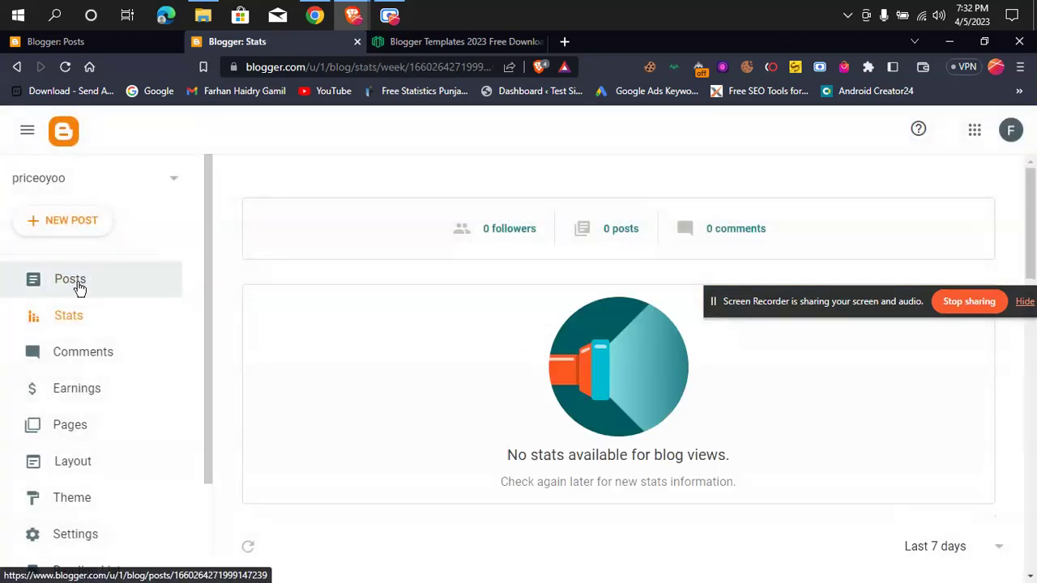
click(78, 283)
scroll(146, 324, down, 3)
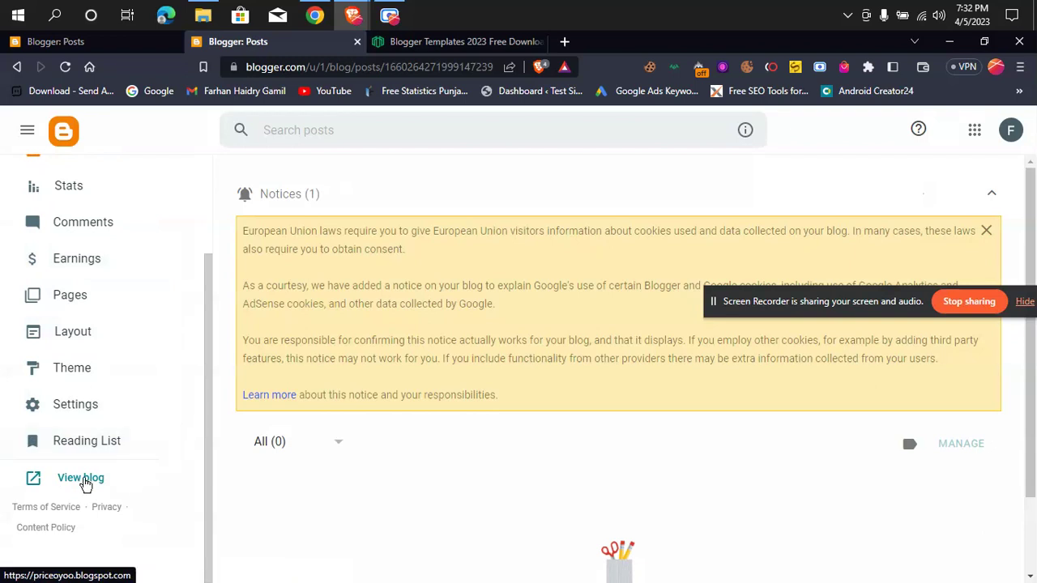
View the live priceoyoo blog in a separate tab, look over its home page, and close it
right_click(86, 478)
click(166, 285)
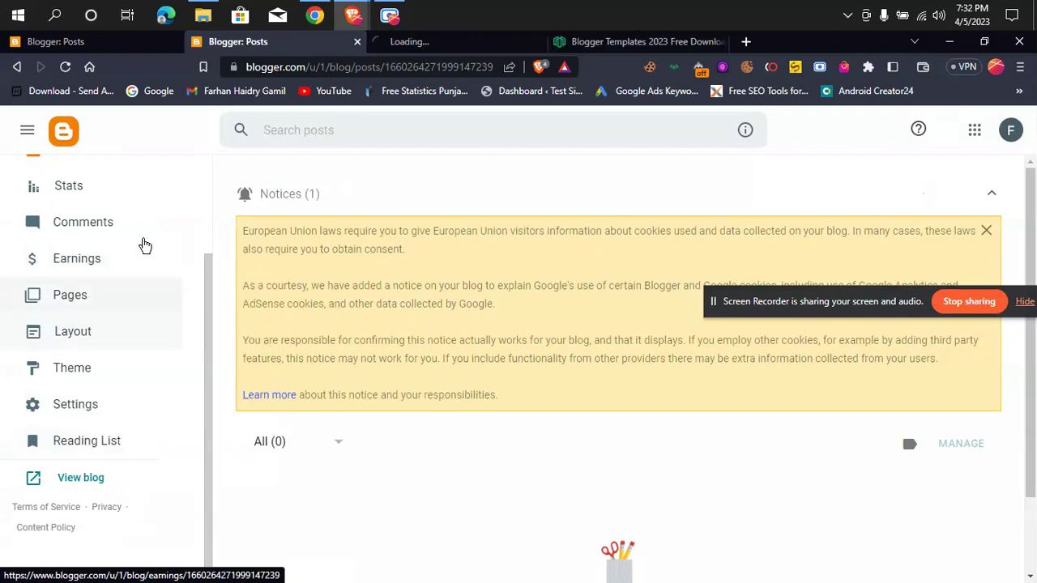
click(409, 41)
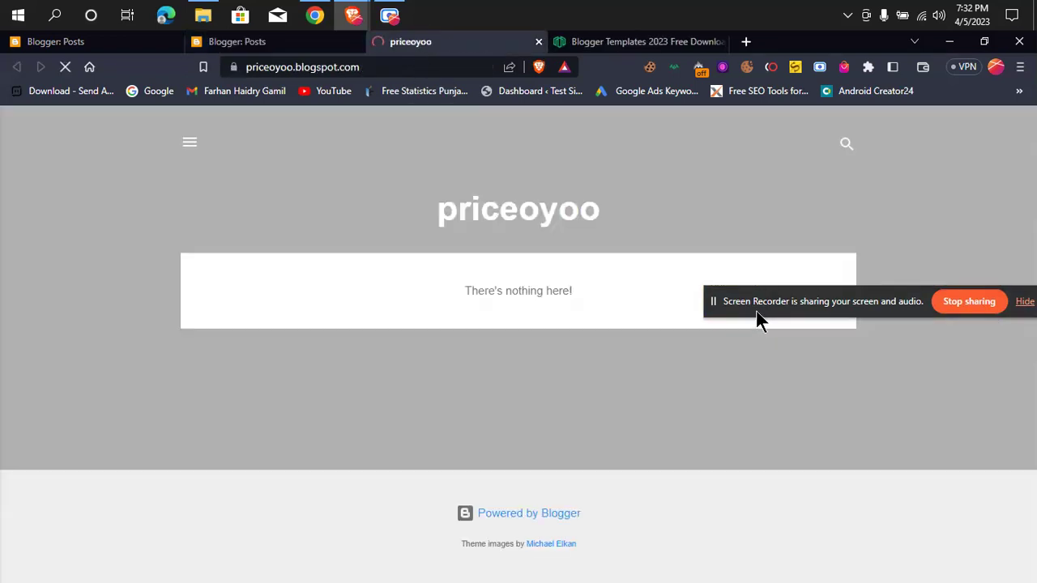
drag(745, 290, 614, 226)
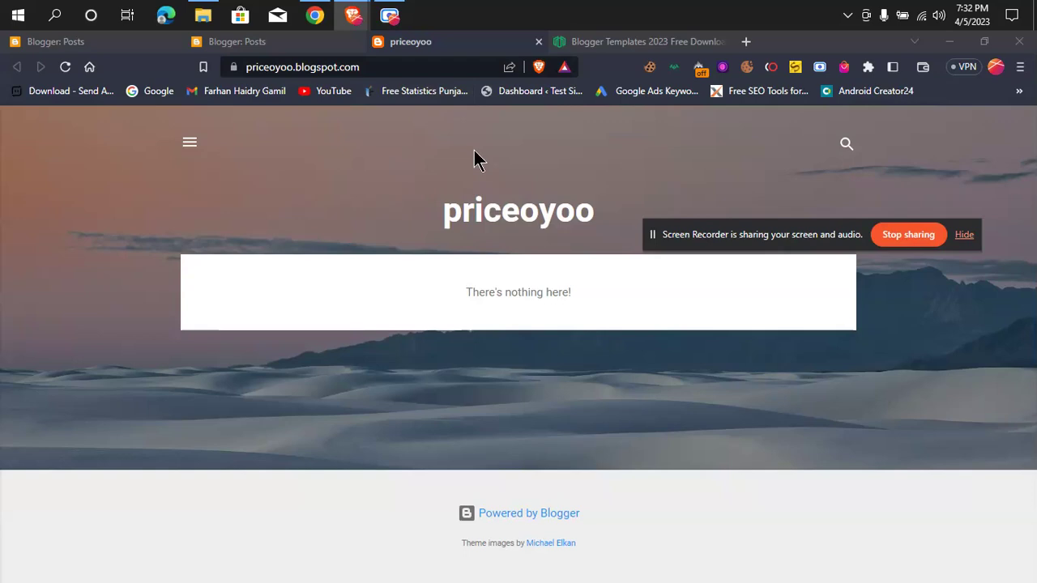
click(449, 39)
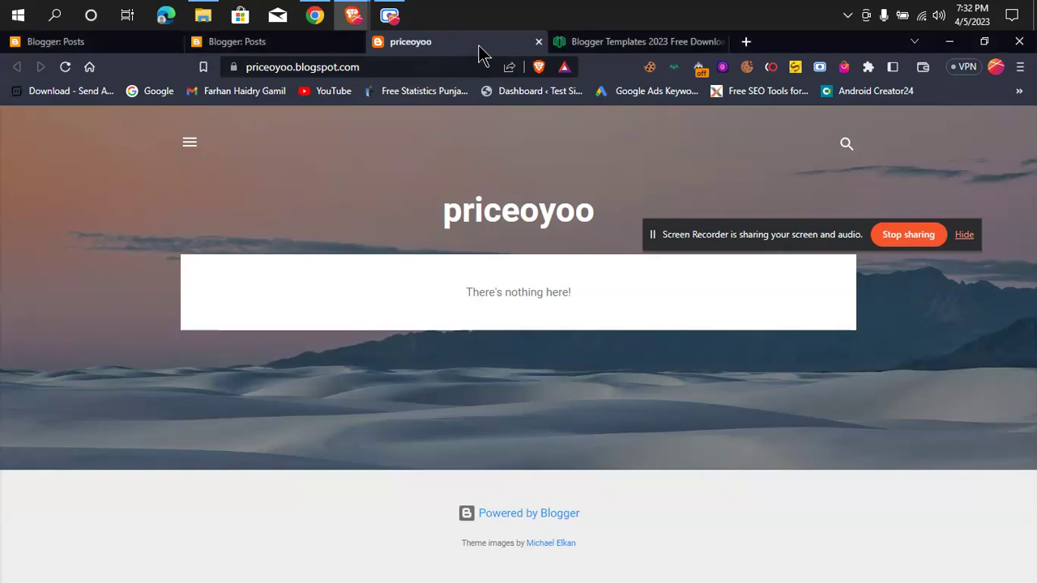
click(538, 41)
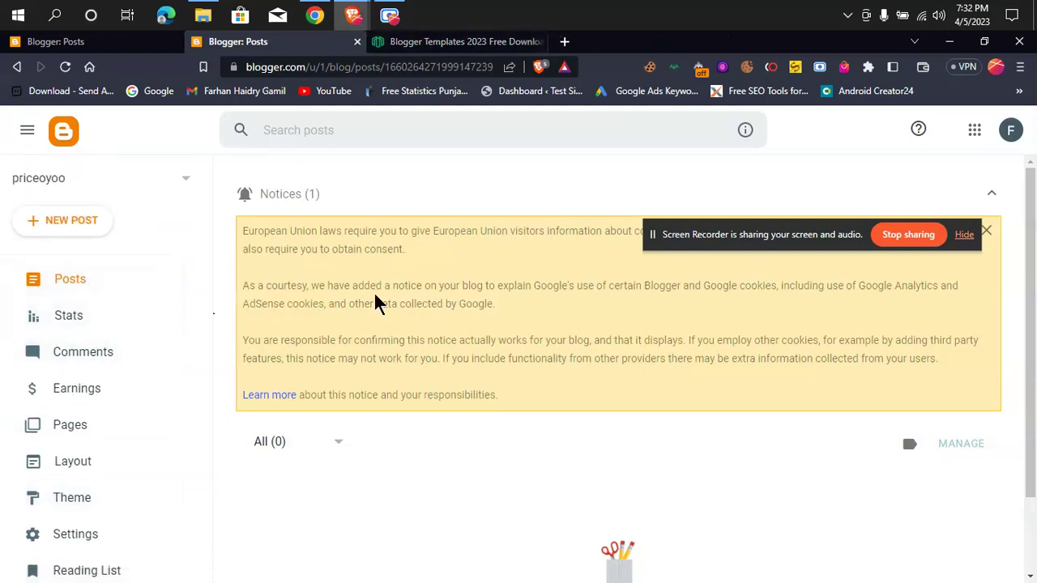
Check the account's blog list and review the priceoyoo blog's Stats page through to its Pages section
click(85, 192)
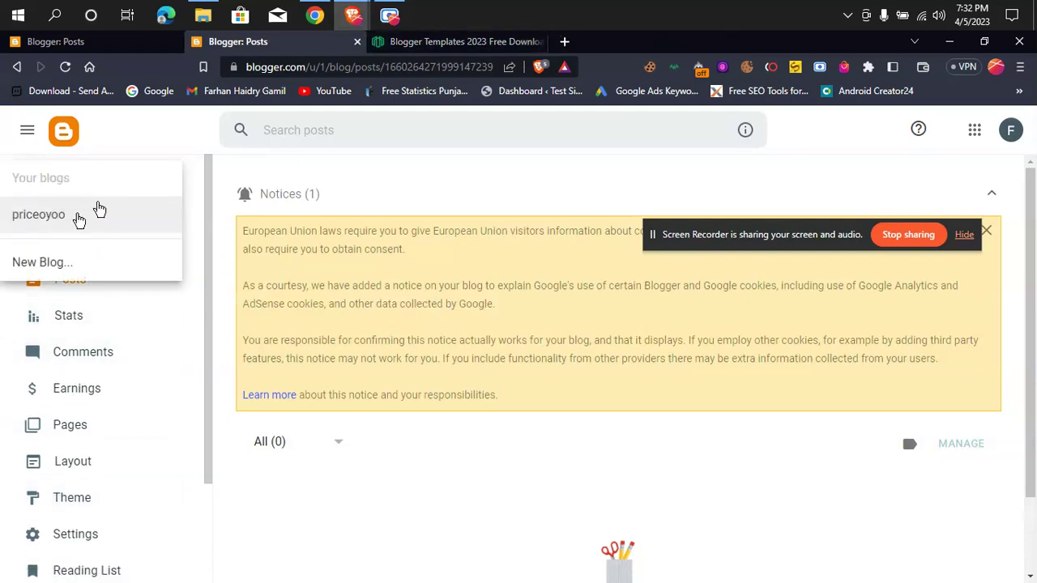
click(23, 208)
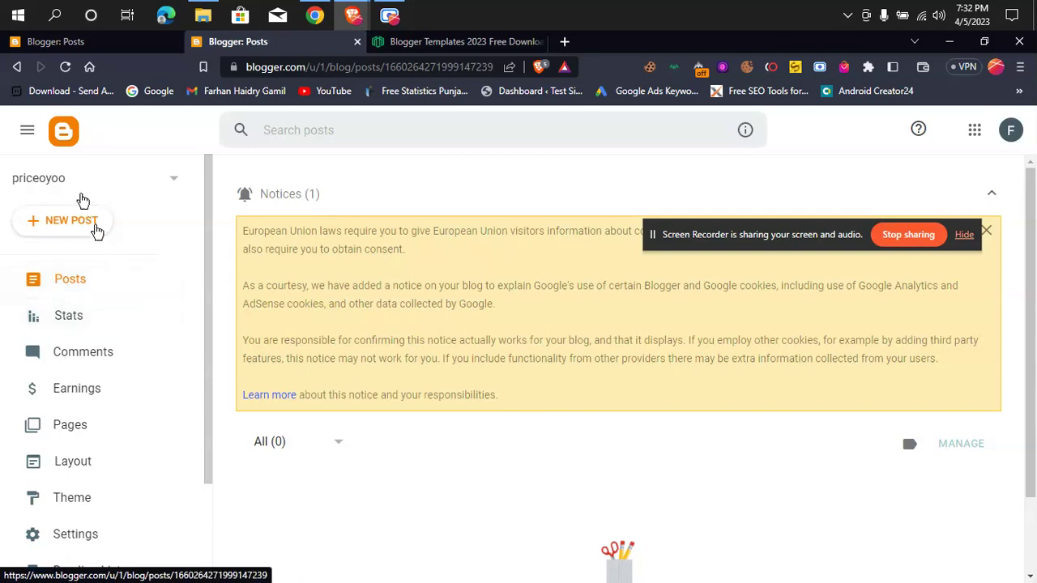
click(71, 318)
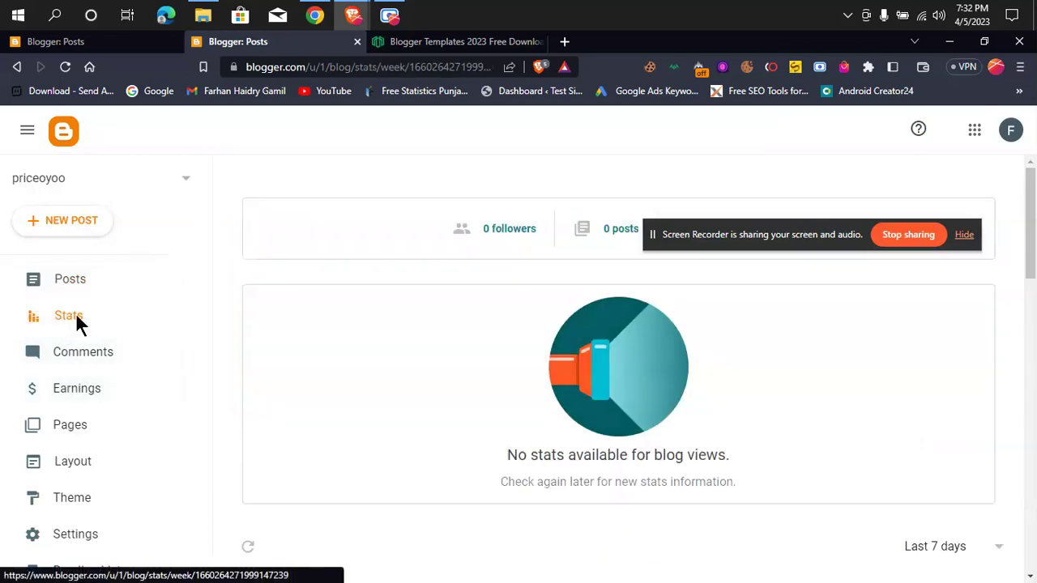
scroll(452, 360, down, 3)
scroll(481, 401, up, 6)
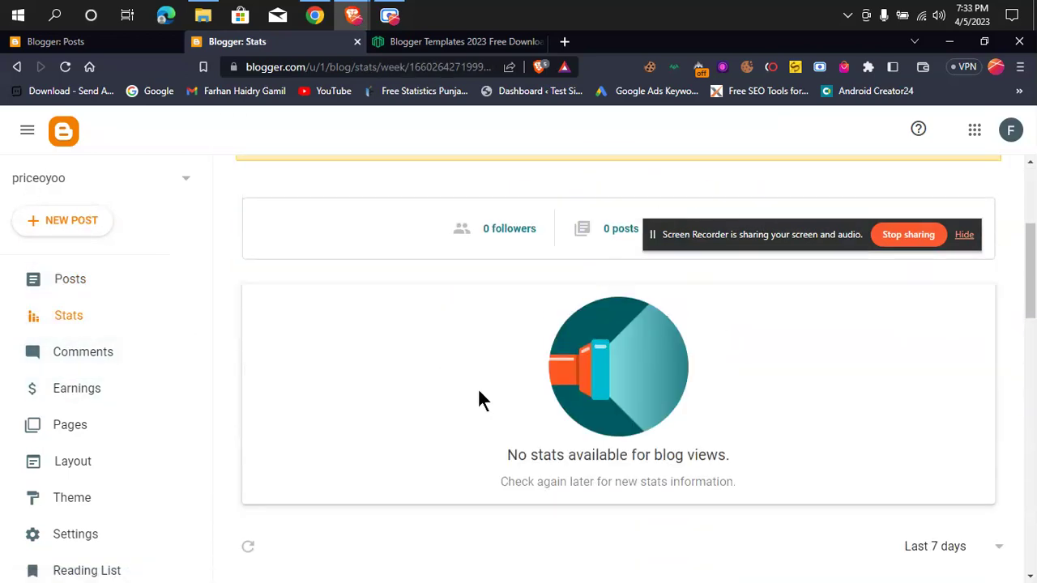
scroll(479, 400, down, 2)
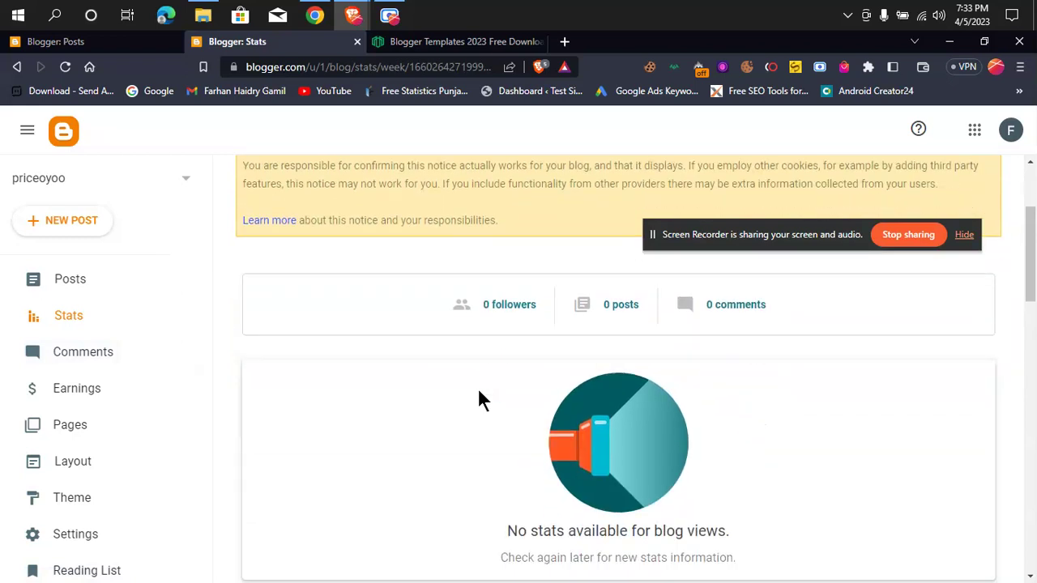
scroll(446, 399, down, 5)
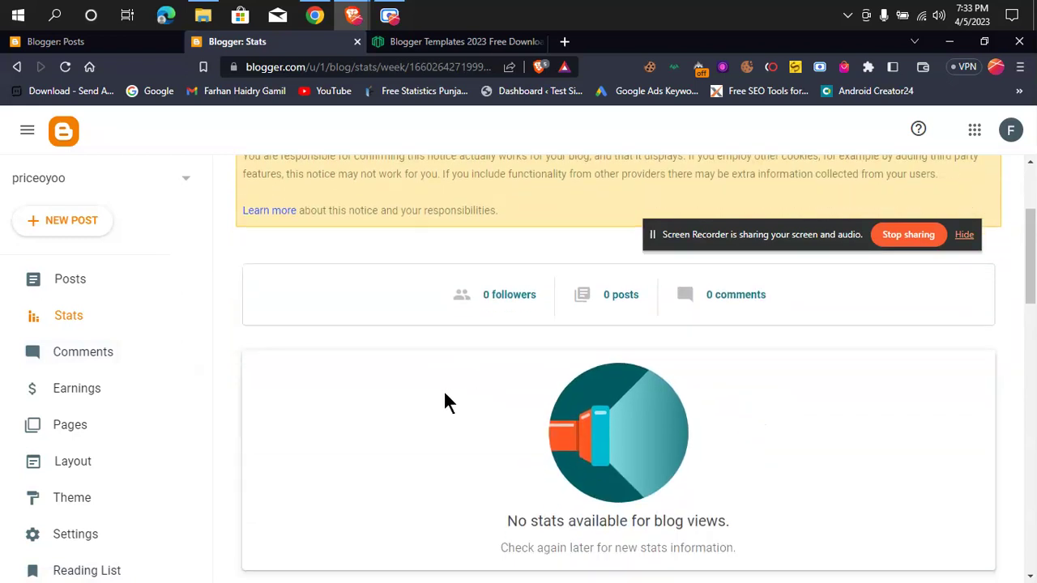
scroll(444, 394, down, 6)
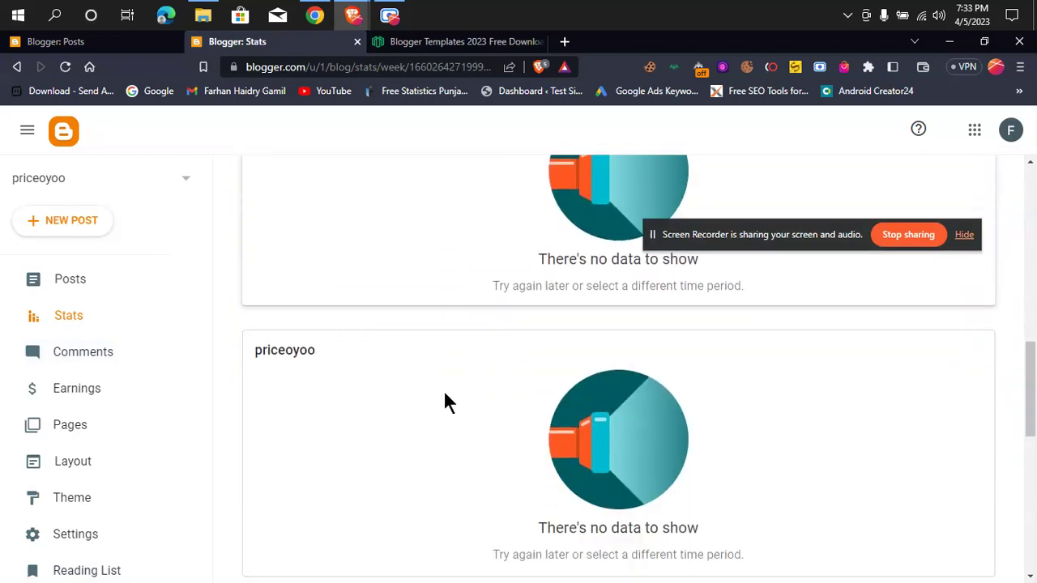
scroll(384, 405, down, 3)
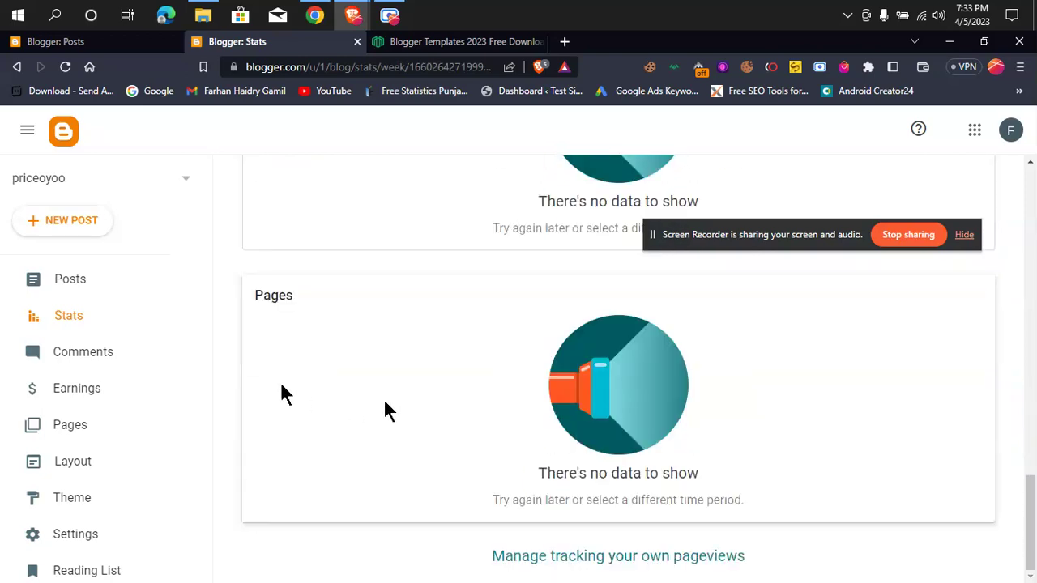
Look over the blog's Comments page and the AdSense connection and FAQ sections of its Earnings page
click(64, 363)
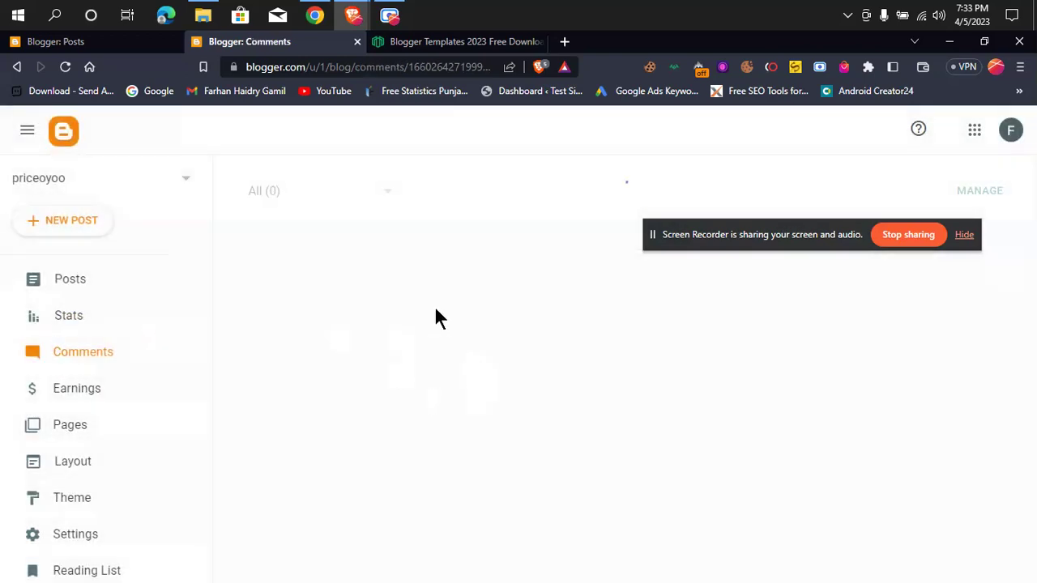
scroll(398, 460, down, 1)
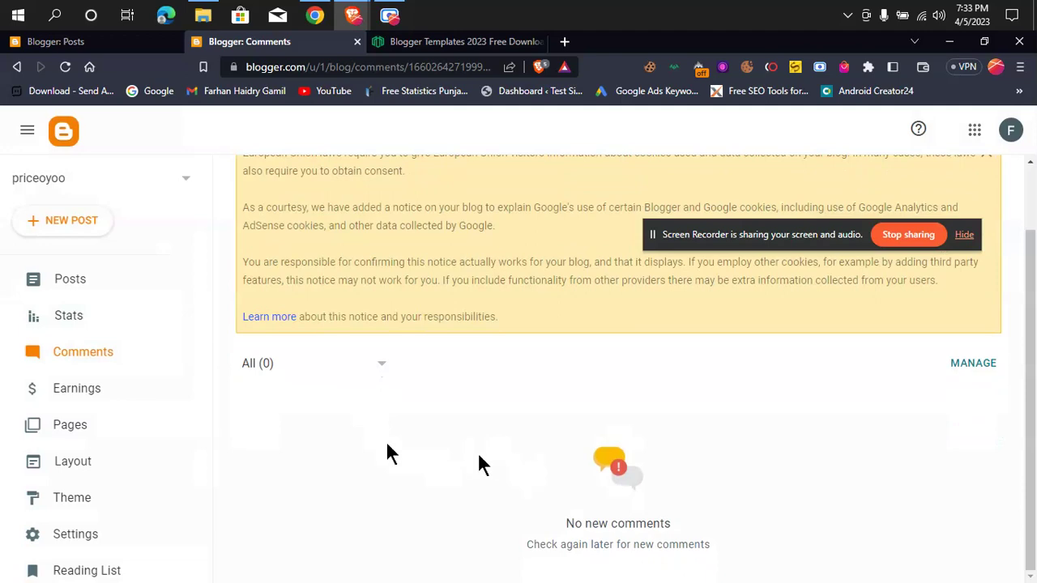
click(112, 396)
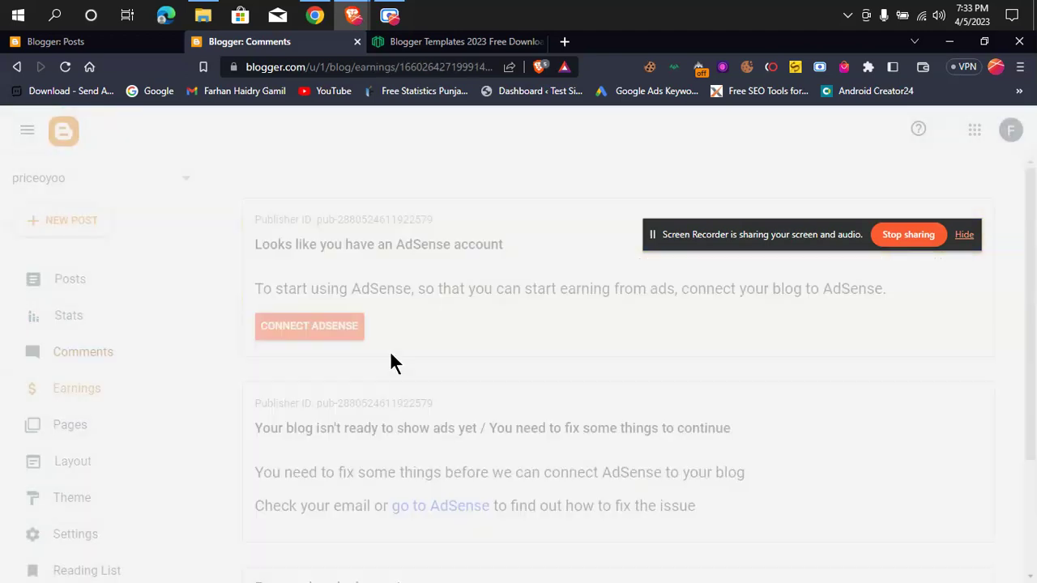
scroll(452, 466, down, 3)
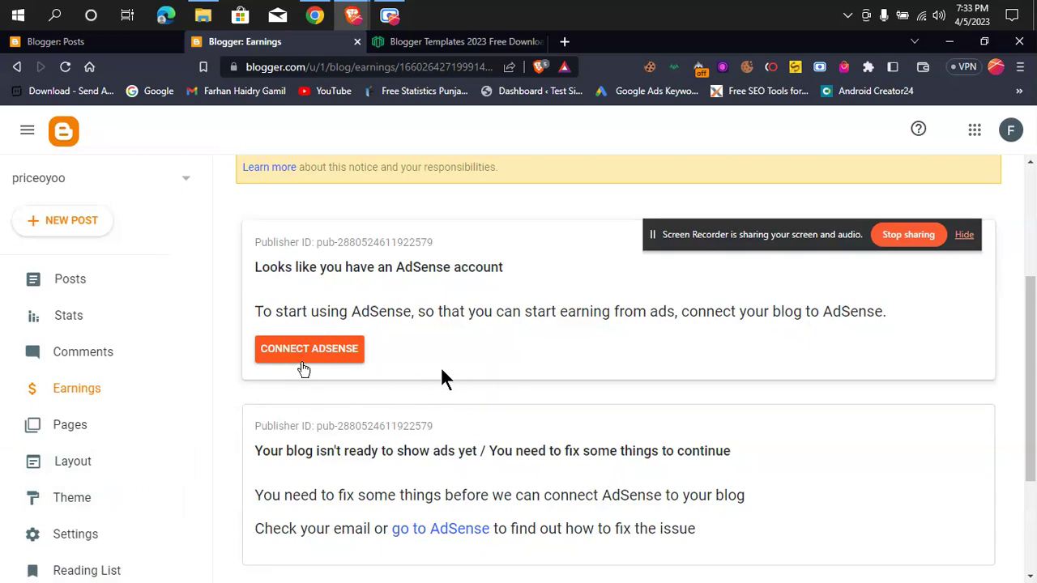
scroll(364, 405, up, 1)
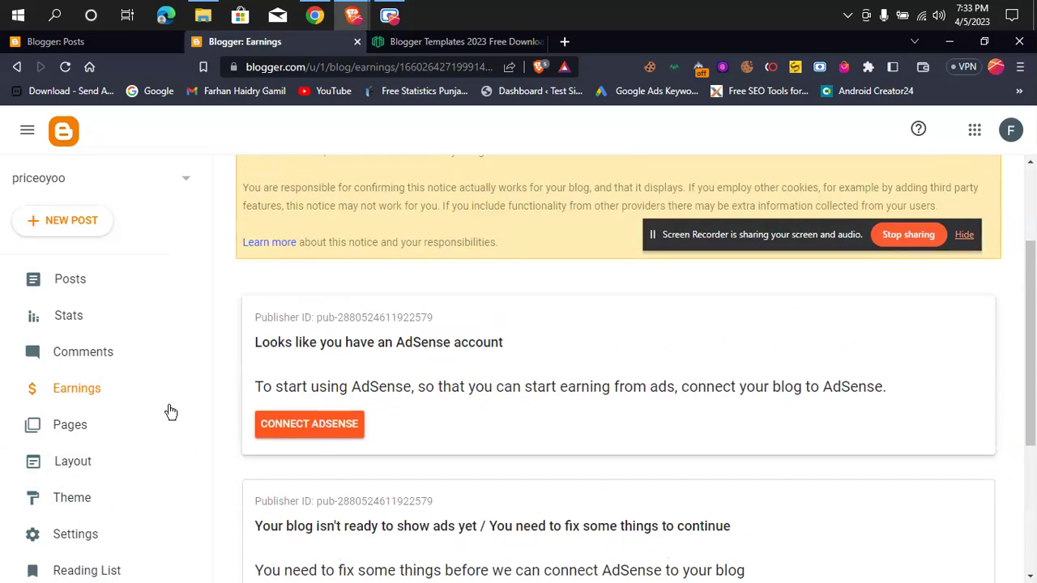
scroll(315, 383, down, 3)
scroll(114, 399, down, 1)
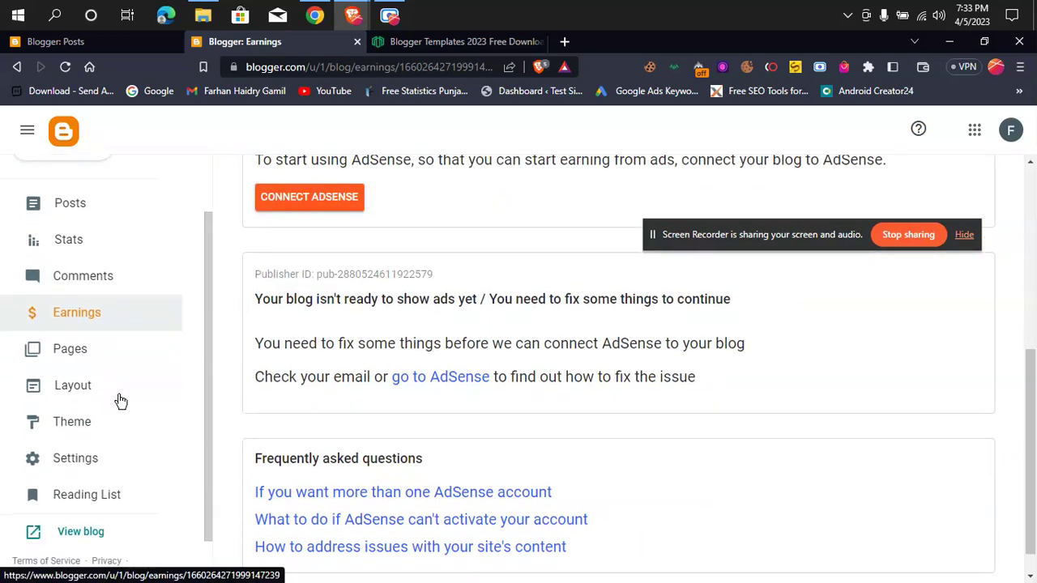
scroll(389, 316, up, 1)
scroll(365, 384, down, 1)
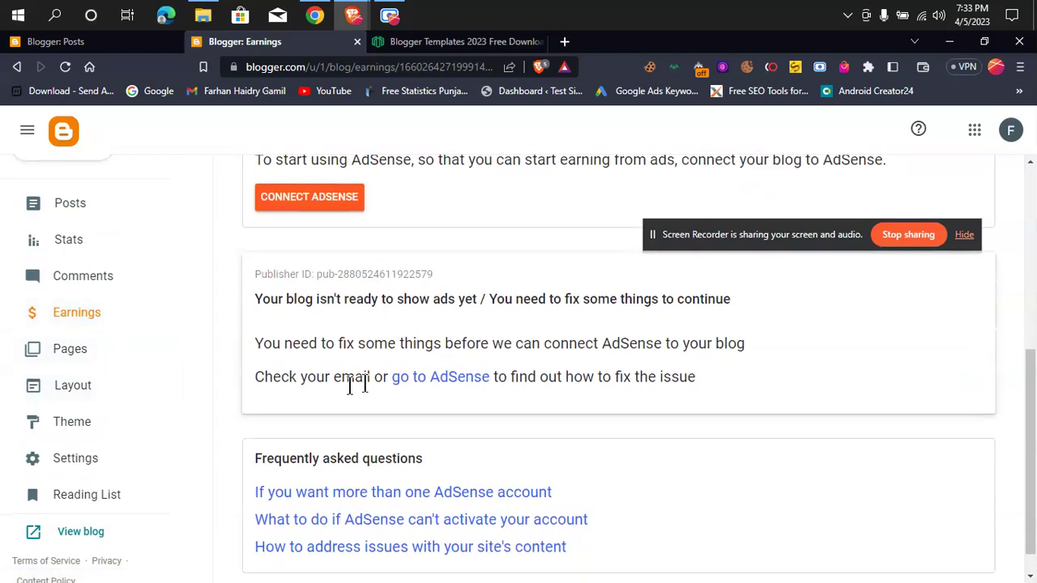
Open the blog's Pages section and look over its page list
click(81, 350)
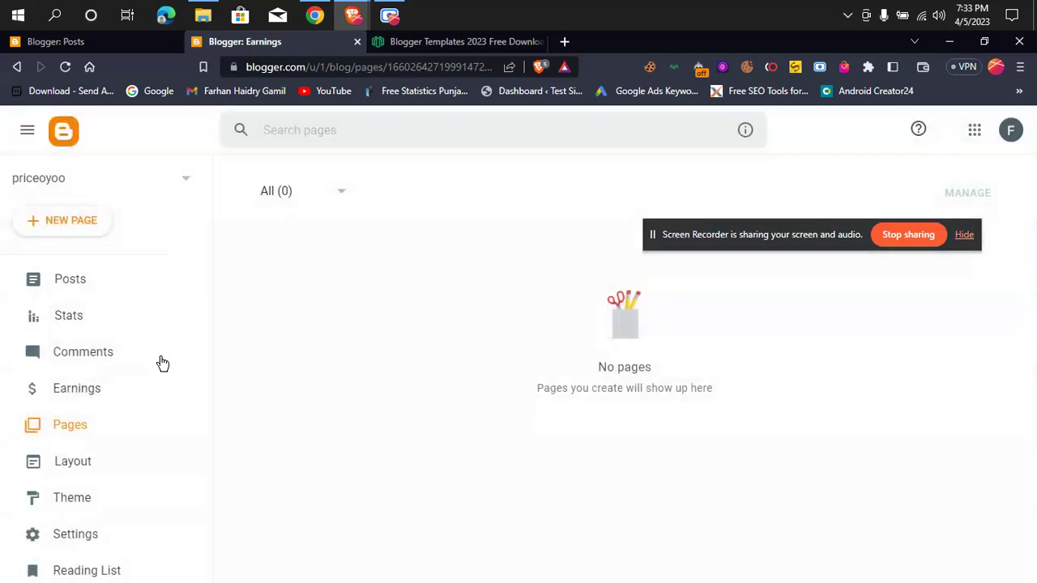
scroll(353, 396, down, 1)
scroll(182, 416, down, 1)
scroll(181, 415, down, 1)
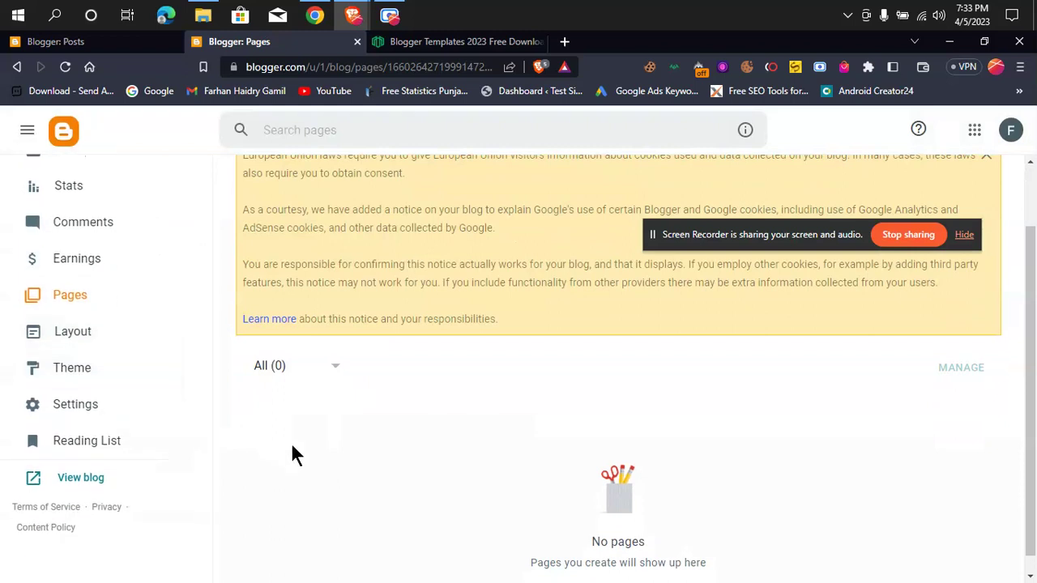
scroll(291, 442, up, 1)
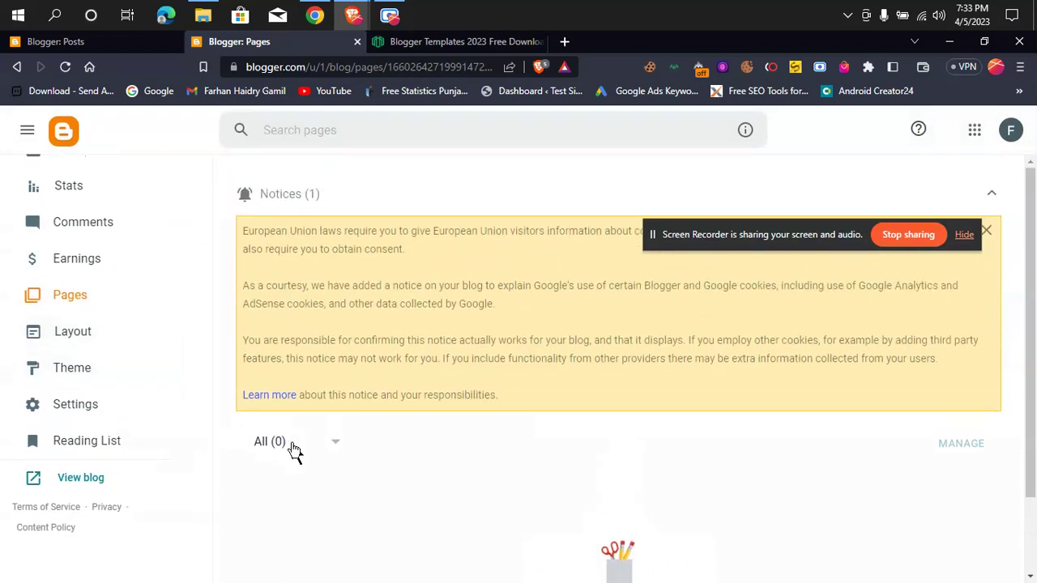
scroll(369, 284, down, 1)
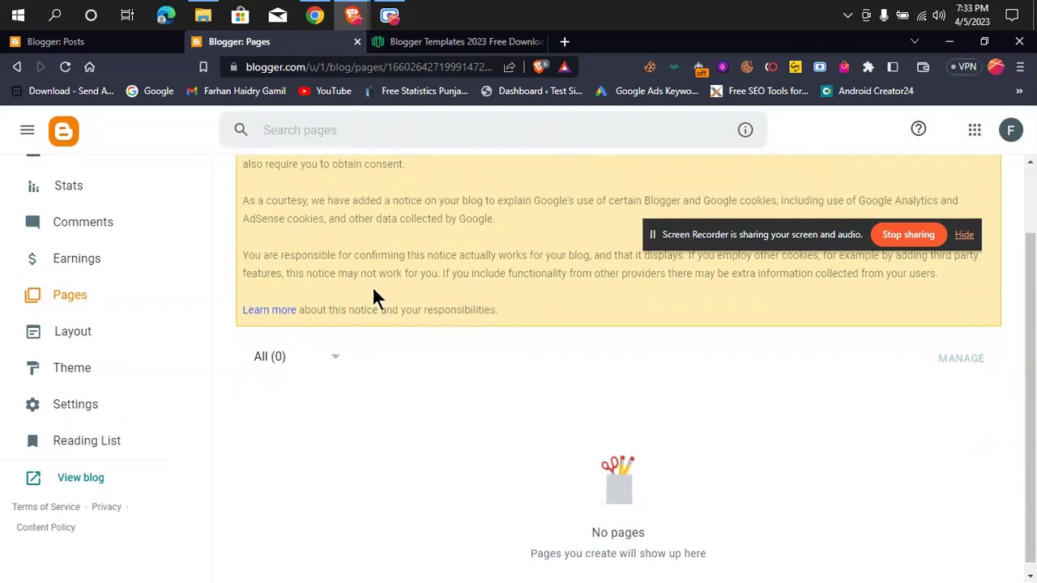
Open the blog's Layout page and dismiss the European Union cookie notice
click(124, 337)
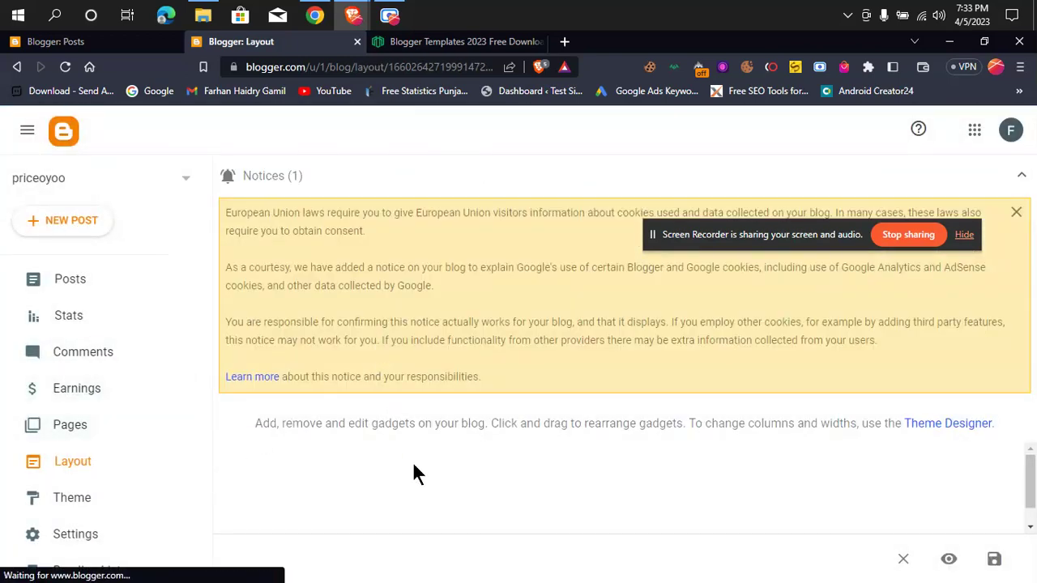
scroll(561, 474, down, 3)
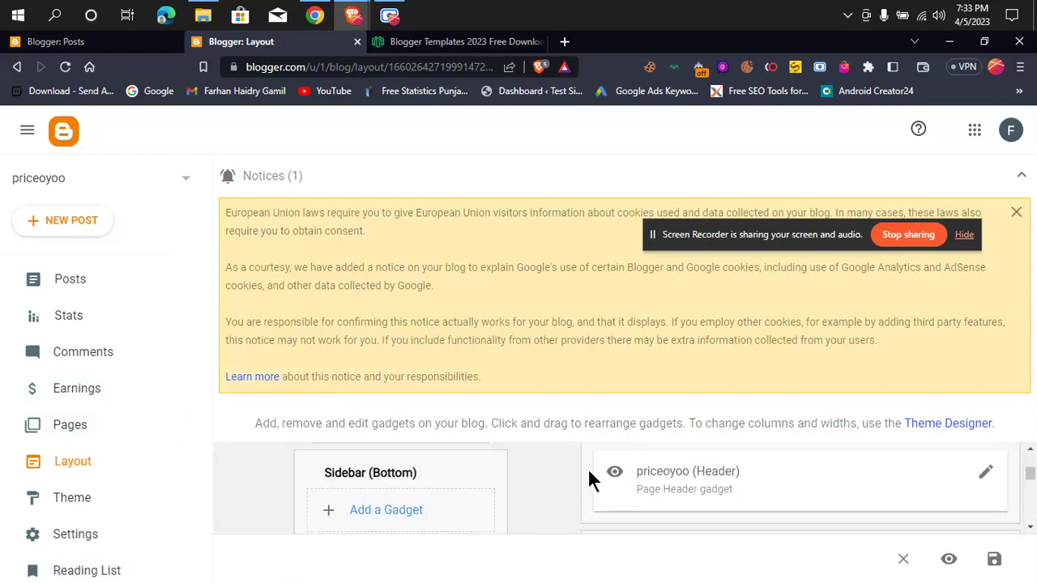
scroll(871, 477, down, 3)
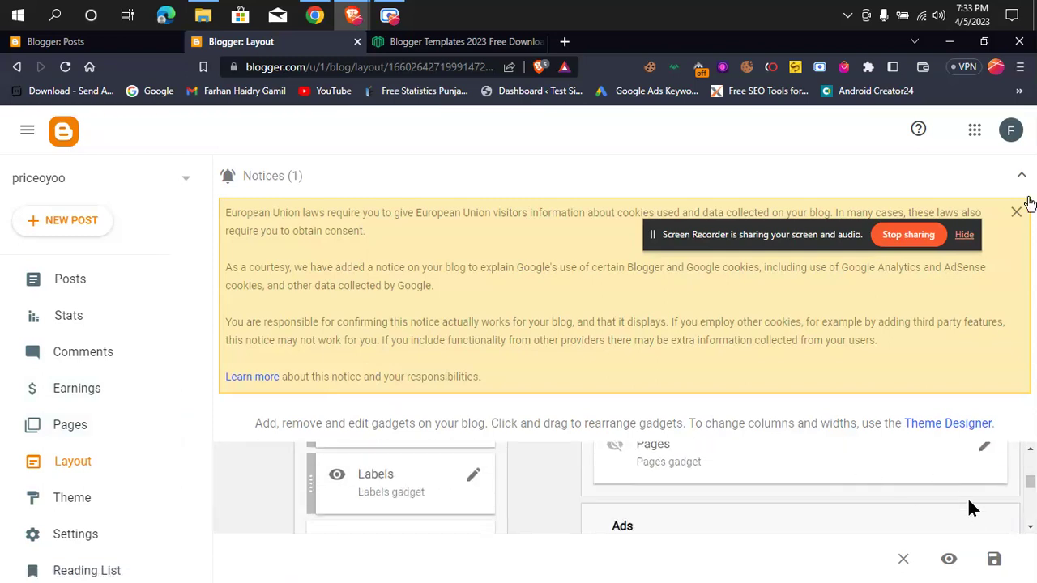
click(1015, 213)
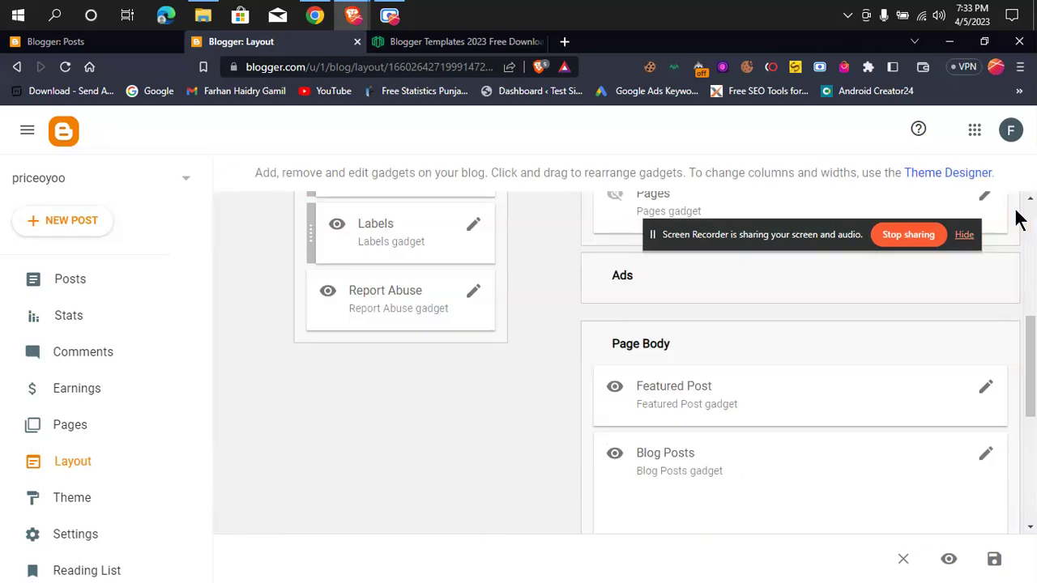
Examine the layout's gadget areas, including both sidebars, the search, header, page list, ads and page body sections
scroll(791, 419, up, 5)
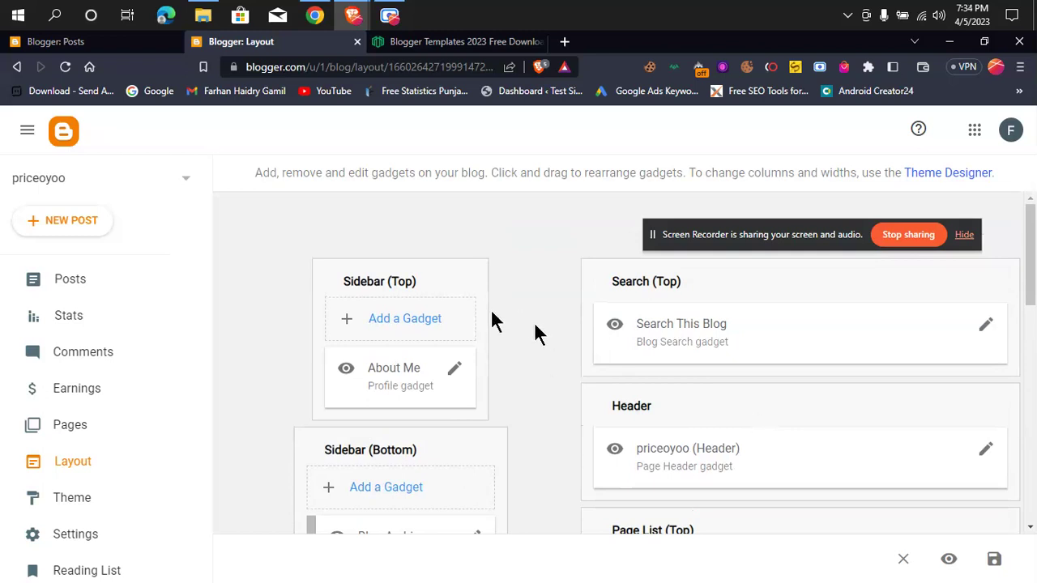
scroll(537, 343, down, 1)
scroll(548, 429, up, 1)
scroll(551, 407, down, 2)
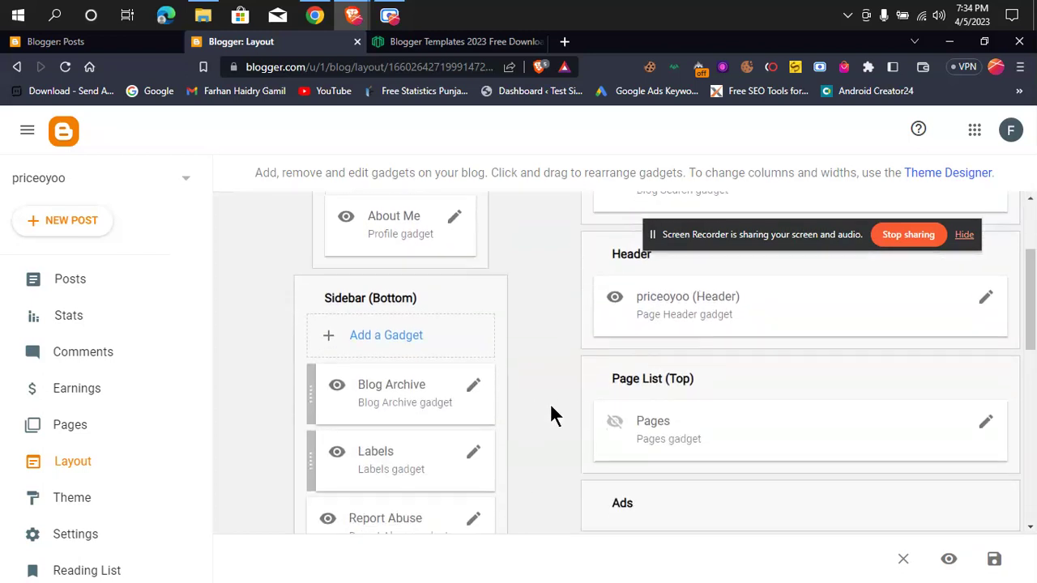
scroll(550, 406, down, 2)
scroll(518, 408, up, 4)
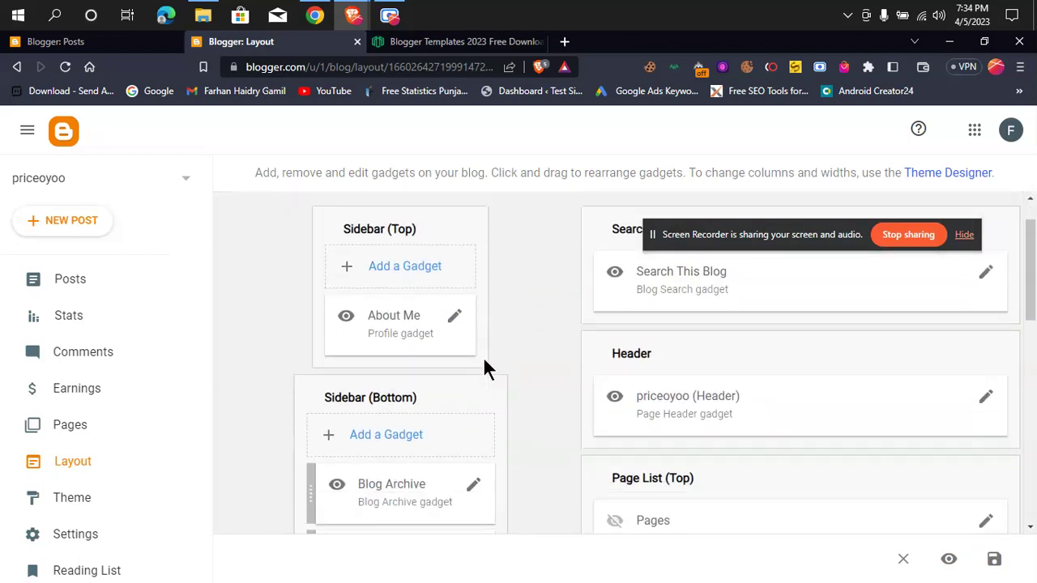
scroll(483, 368, down, 3)
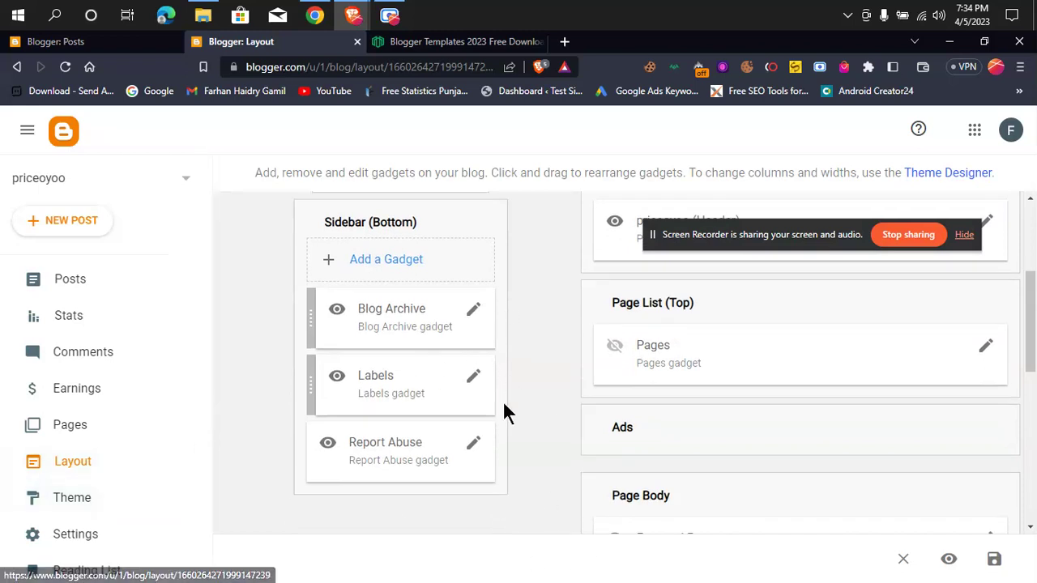
Open the blog's Theme page and browse the gallery of ready-made themes beyond the Contempo designs
click(74, 500)
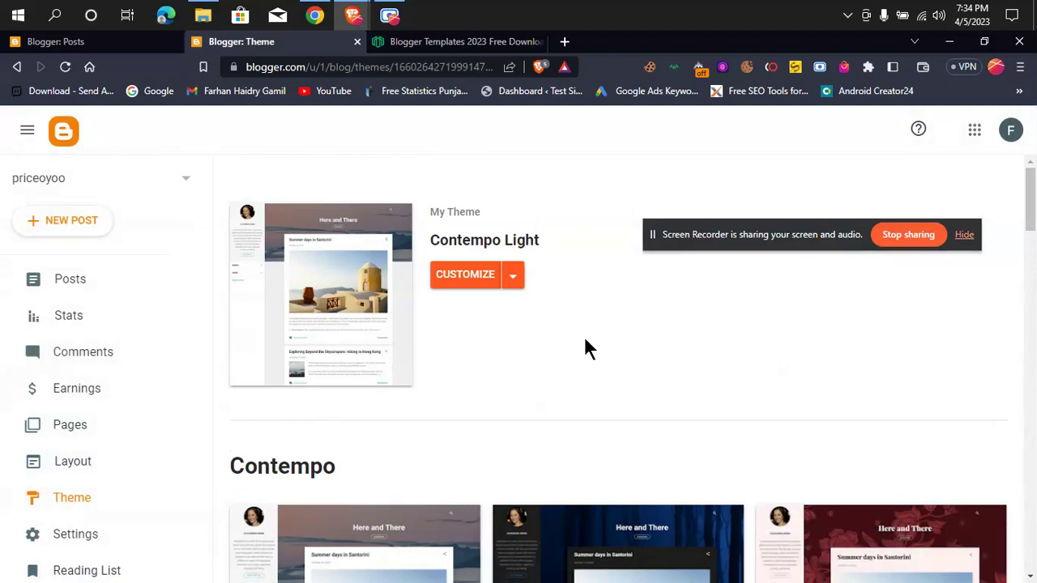
scroll(556, 343, down, 5)
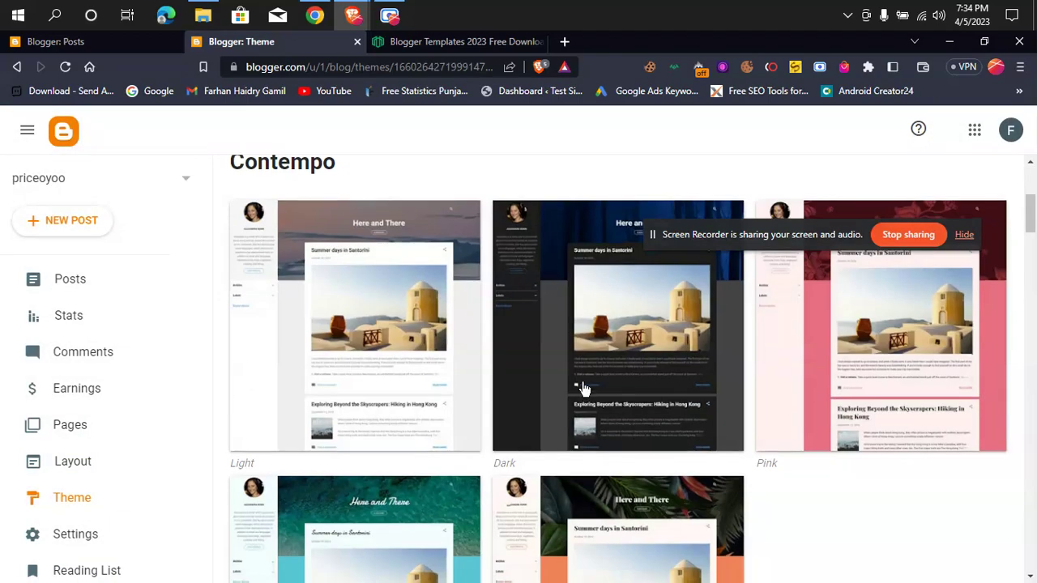
scroll(583, 389, down, 20)
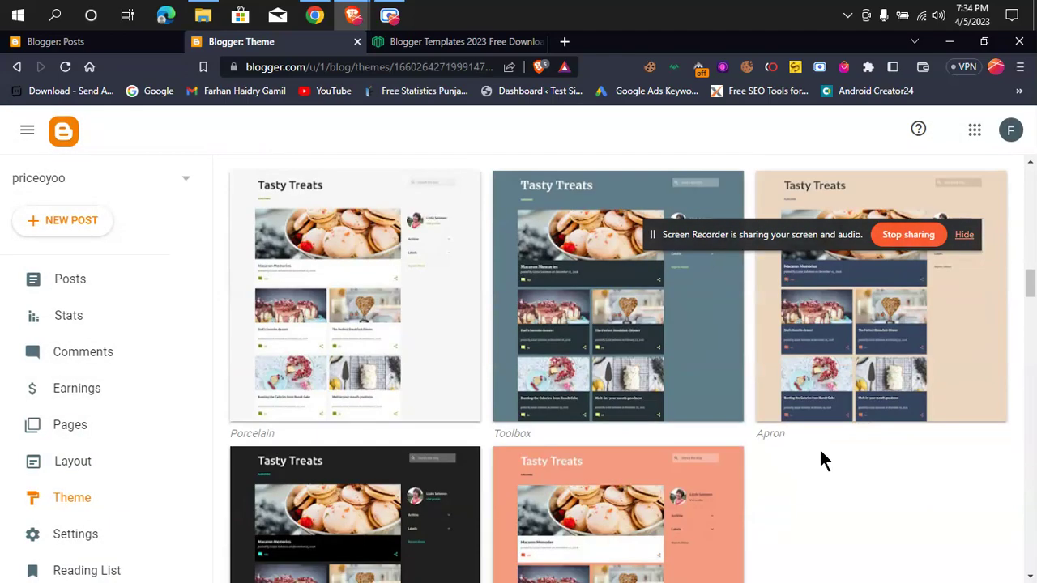
Look through the remaining ready-made themes and return to the current Contempo Light theme at the start of the page
scroll(819, 461, down, 14)
scroll(761, 467, up, 5)
scroll(565, 459, up, 20)
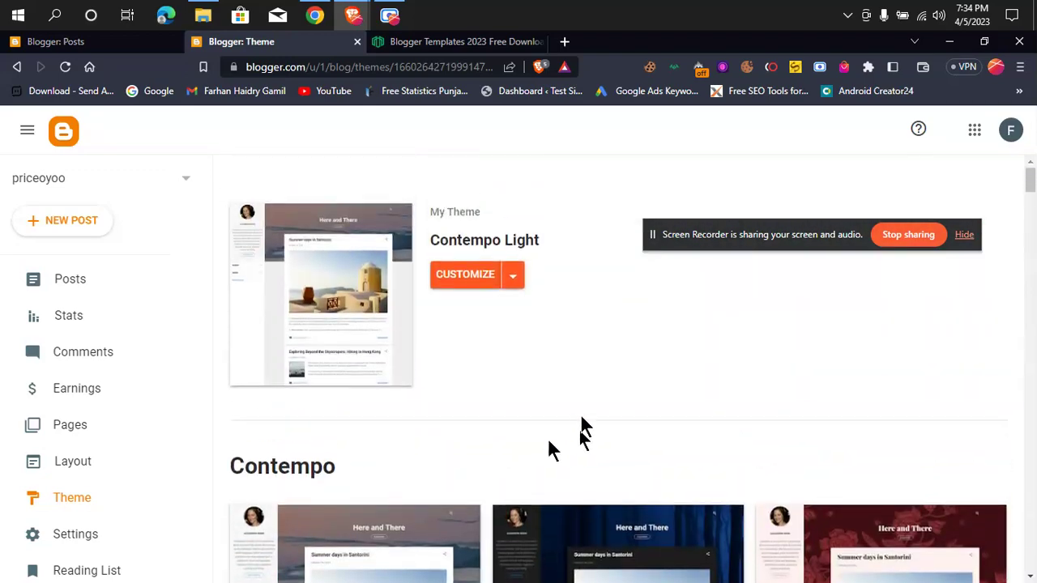
Open the blog's Settings page and view the Title and Description edit dialogs, closing each without changes
scroll(110, 496, down, 1)
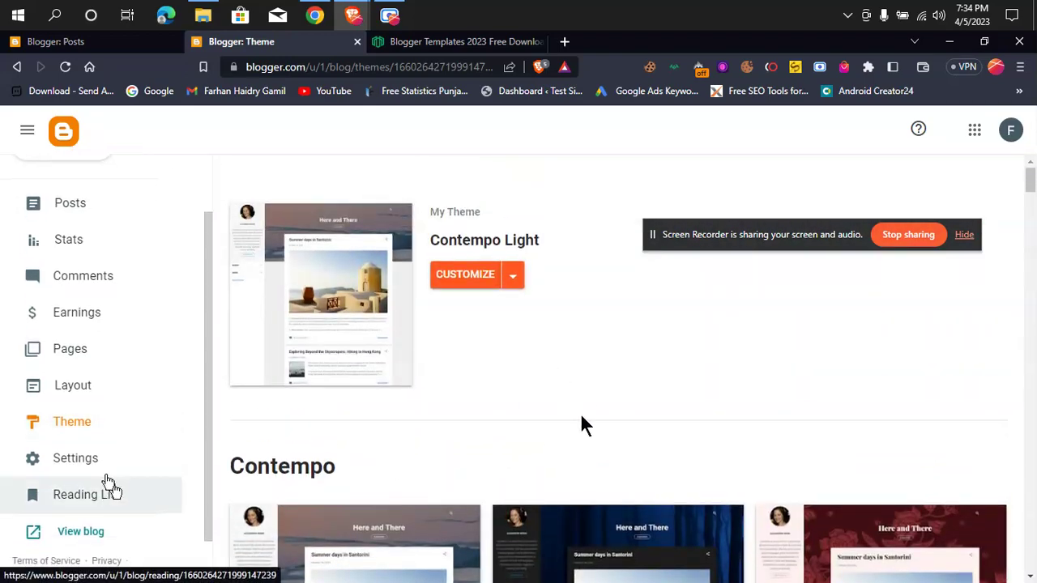
click(92, 463)
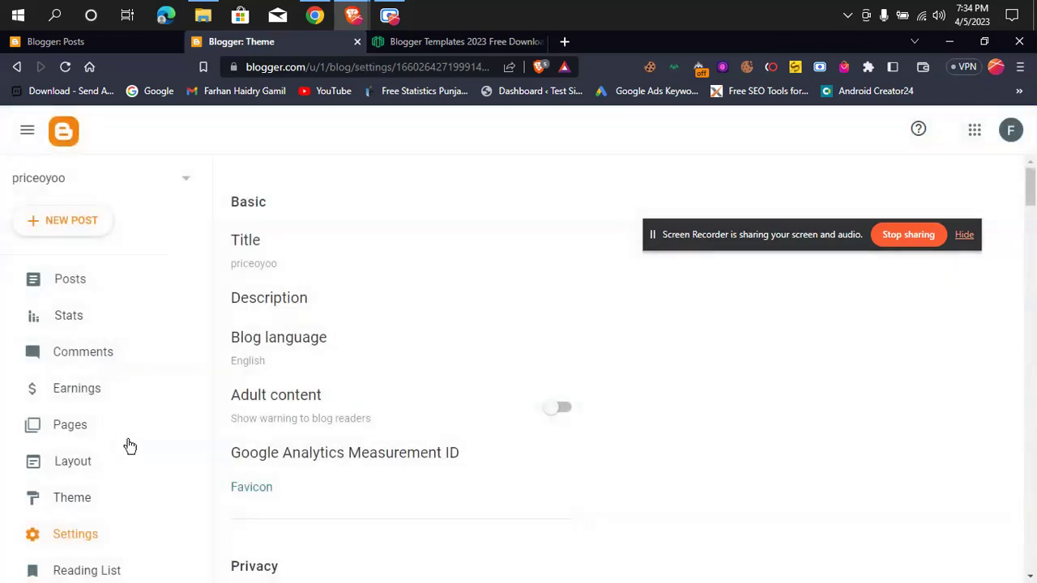
click(278, 274)
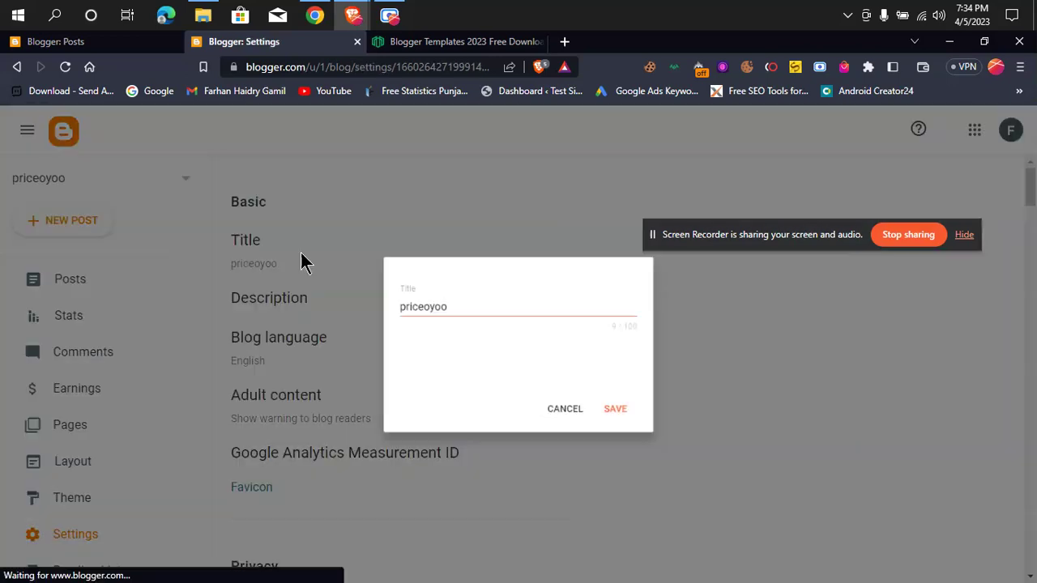
click(535, 401)
scroll(320, 266, down, 1)
click(278, 224)
click(561, 413)
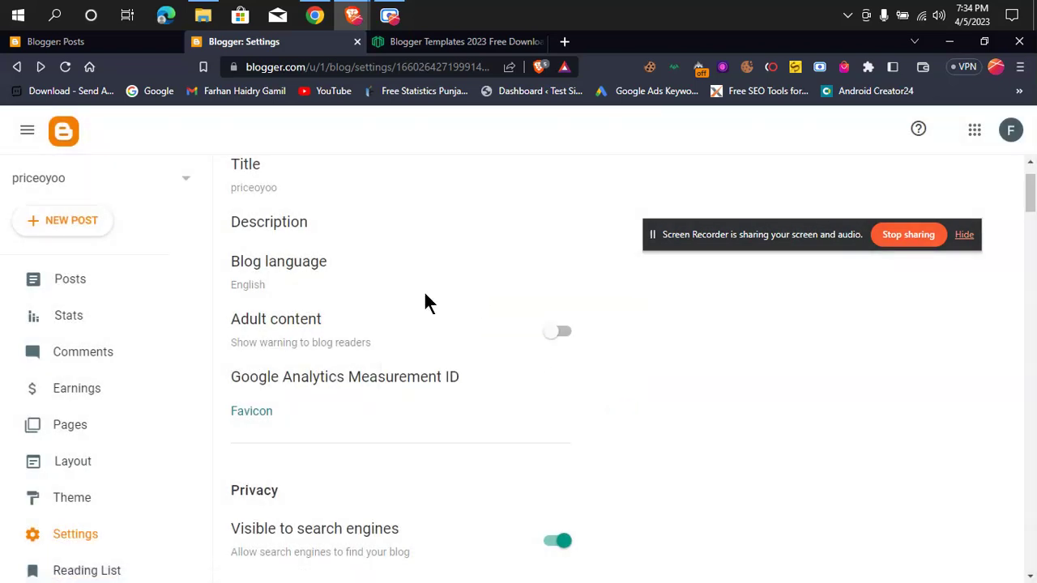
Review the Privacy and Publishing settings and view the Custom domain dialog, closing it without entering a domain
scroll(328, 273, down, 1)
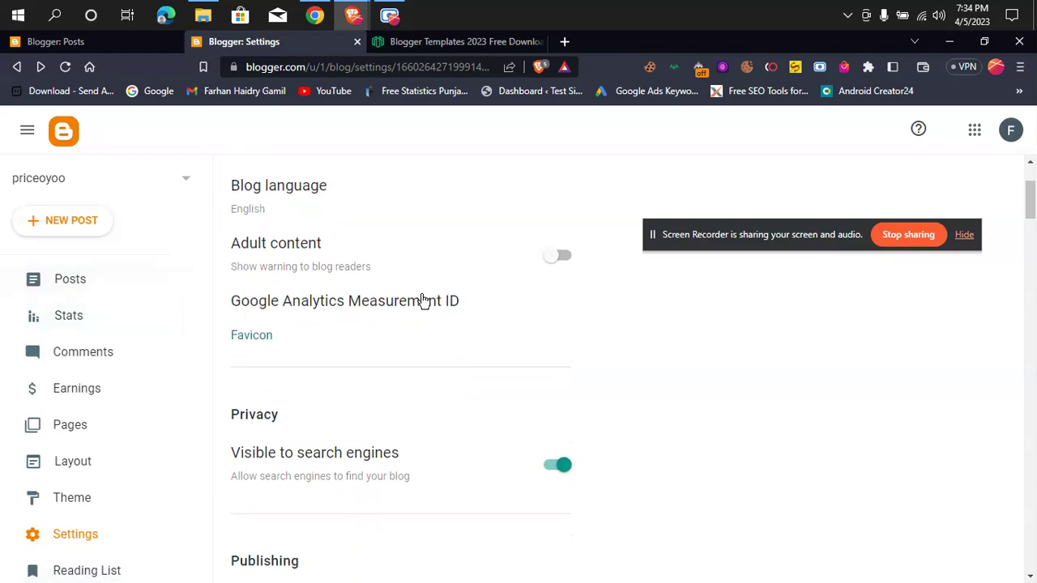
scroll(381, 344, down, 1)
scroll(381, 356, down, 2)
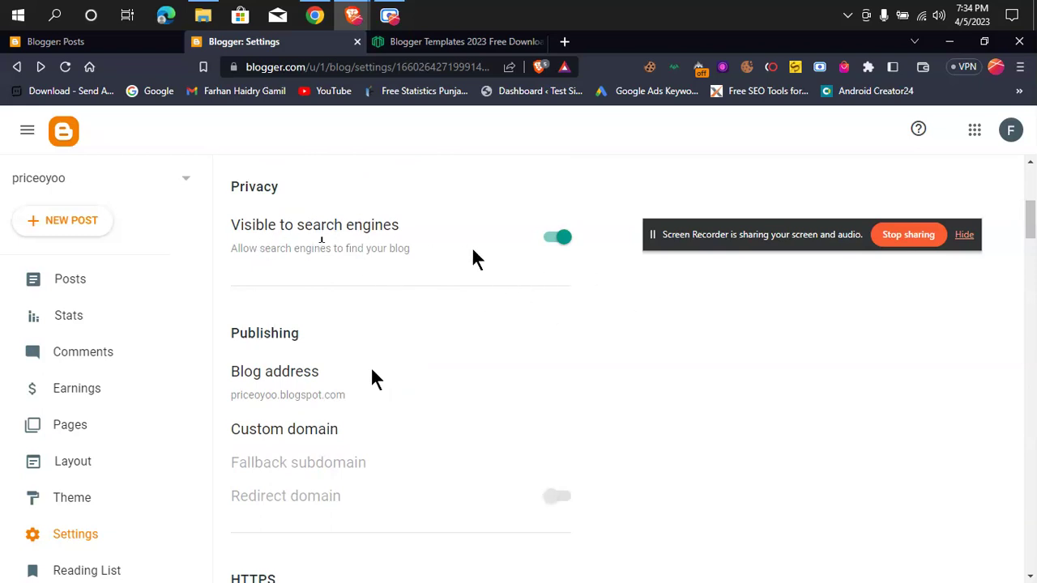
scroll(494, 328, down, 1)
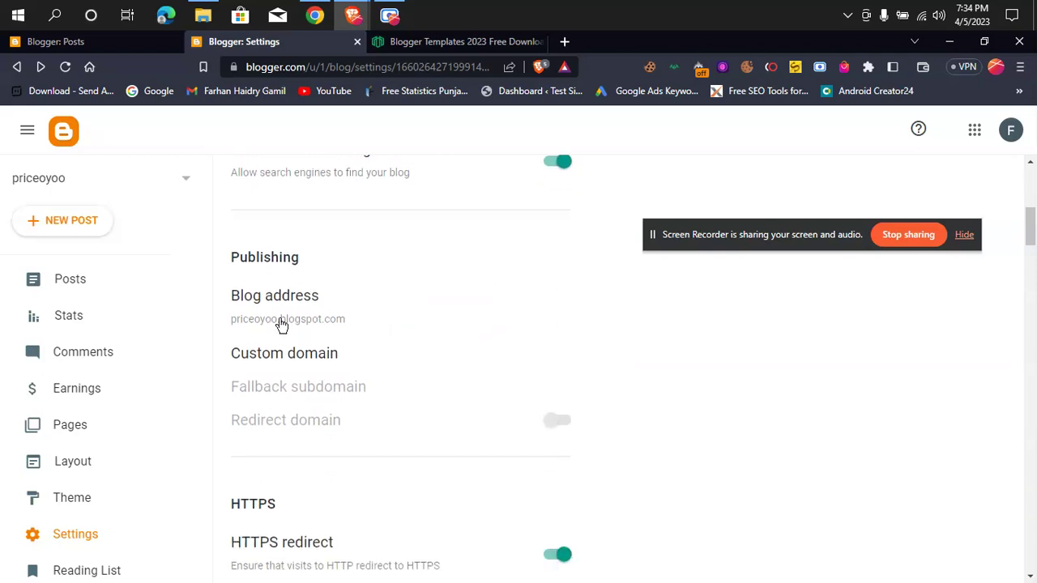
scroll(459, 329, down, 1)
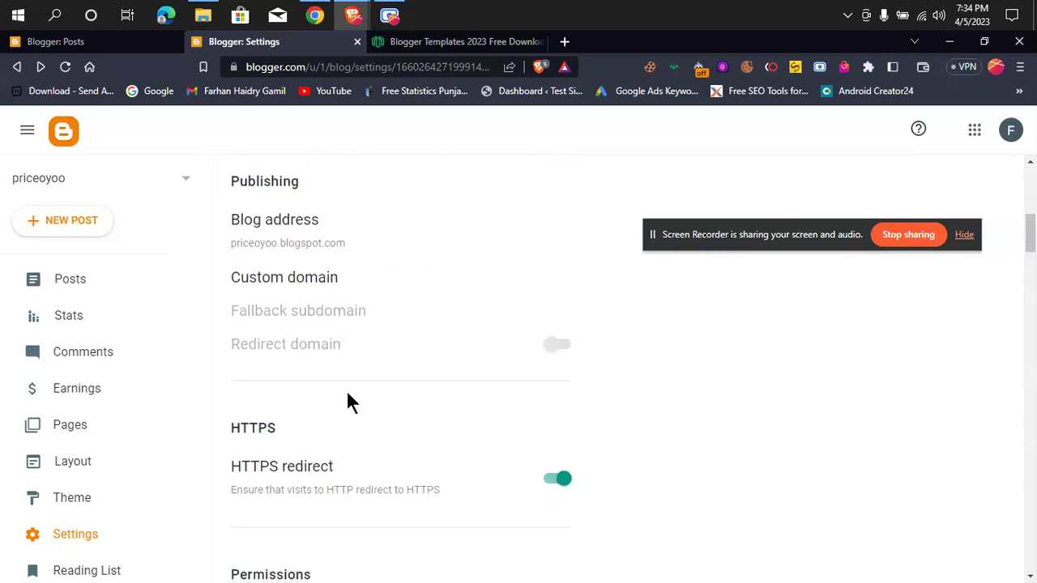
click(254, 283)
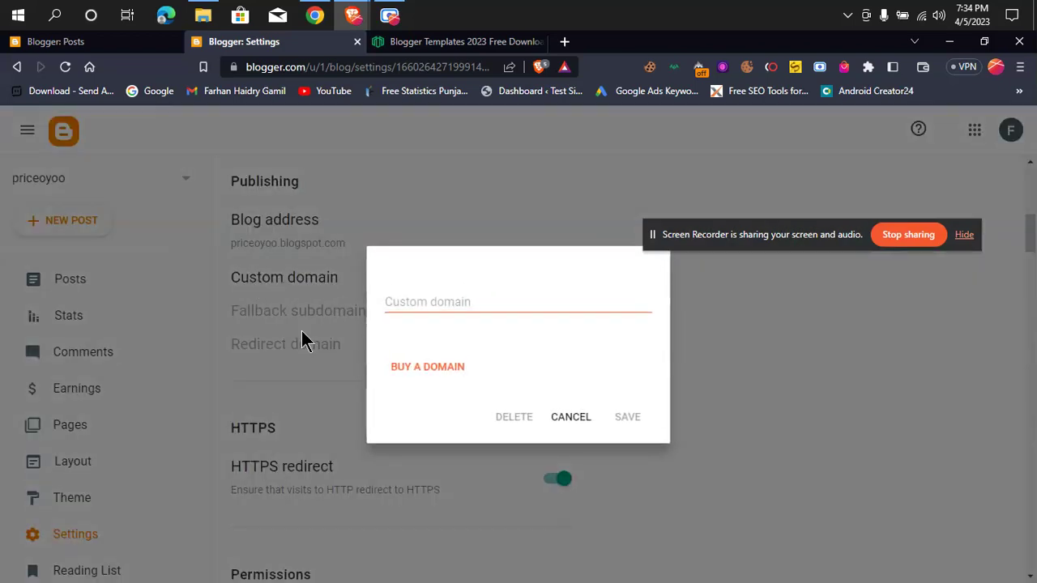
click(563, 417)
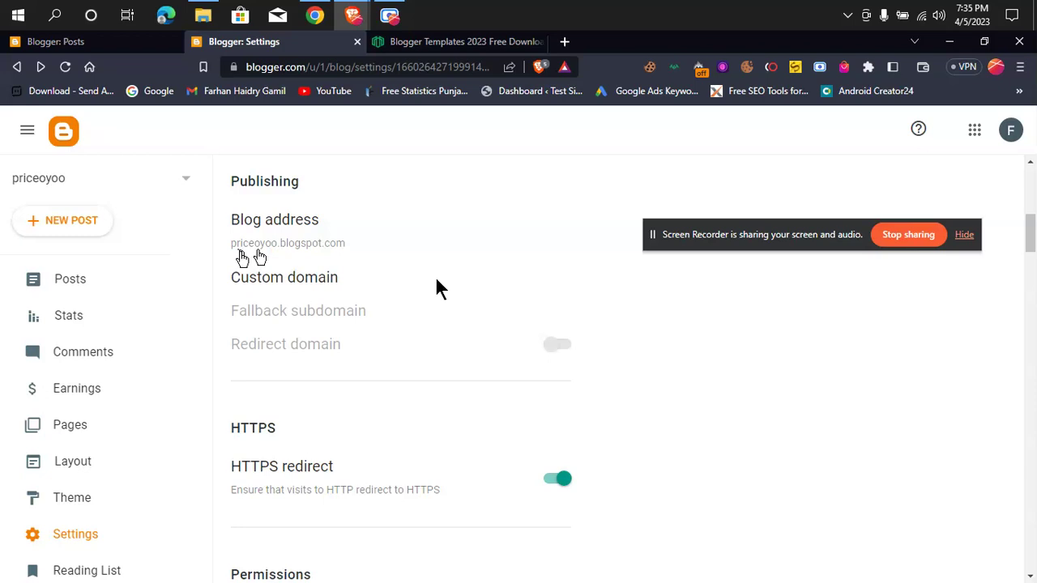
Look over the HTTPS redirect setting and the Permissions settings for authors and reader access
scroll(300, 213, down, 1)
scroll(328, 349, down, 2)
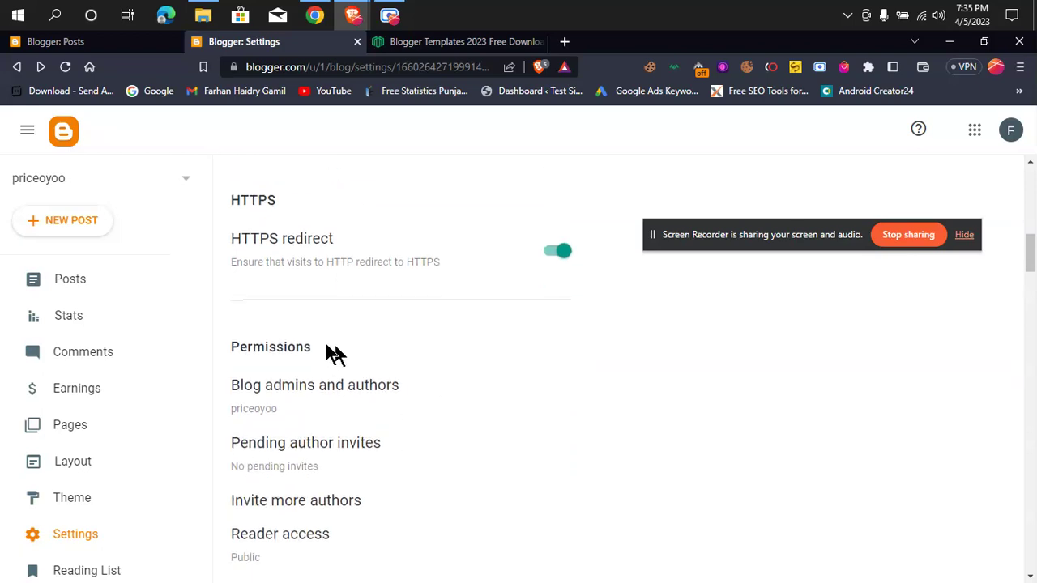
scroll(324, 343, down, 2)
scroll(324, 344, up, 1)
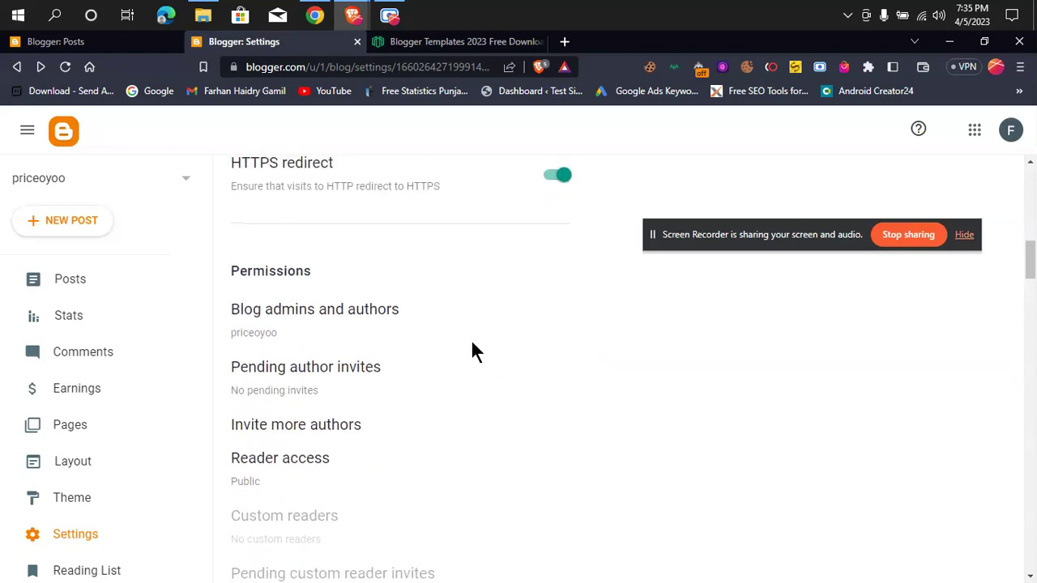
scroll(486, 358, down, 1)
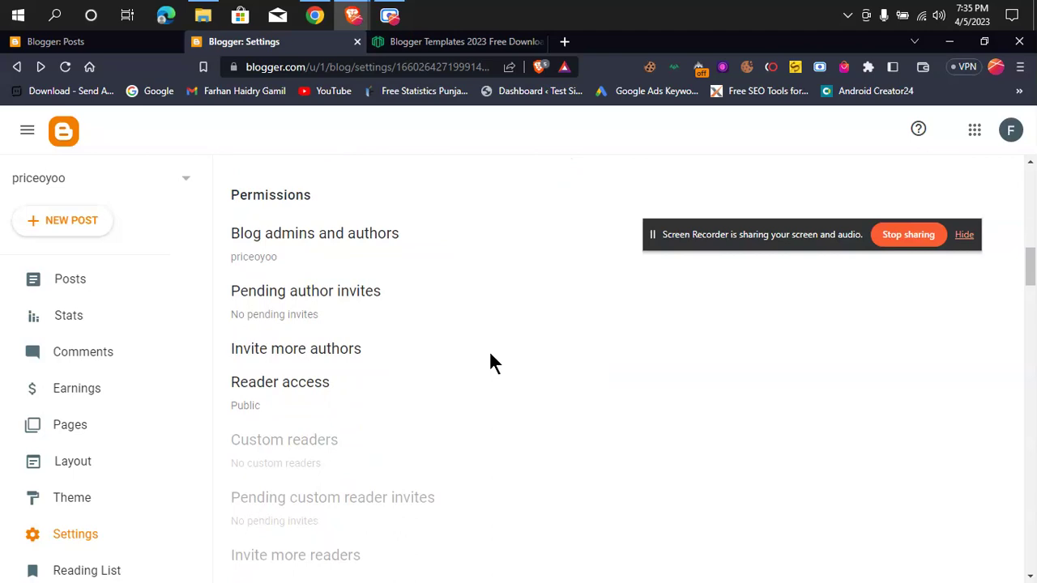
Examine the settings that follow Permissions, including Meta tags, Errors and redirects, and Crawlers and indexing
scroll(490, 354, down, 5)
scroll(491, 354, down, 8)
scroll(484, 364, down, 1)
scroll(486, 372, down, 6)
scroll(486, 373, down, 4)
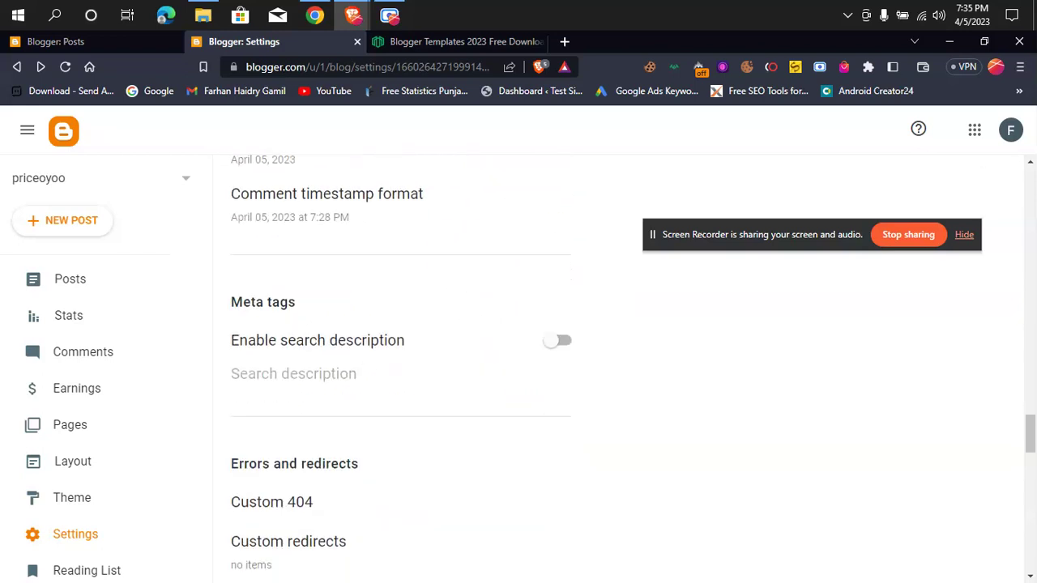
scroll(287, 331, down, 1)
scroll(516, 325, down, 2)
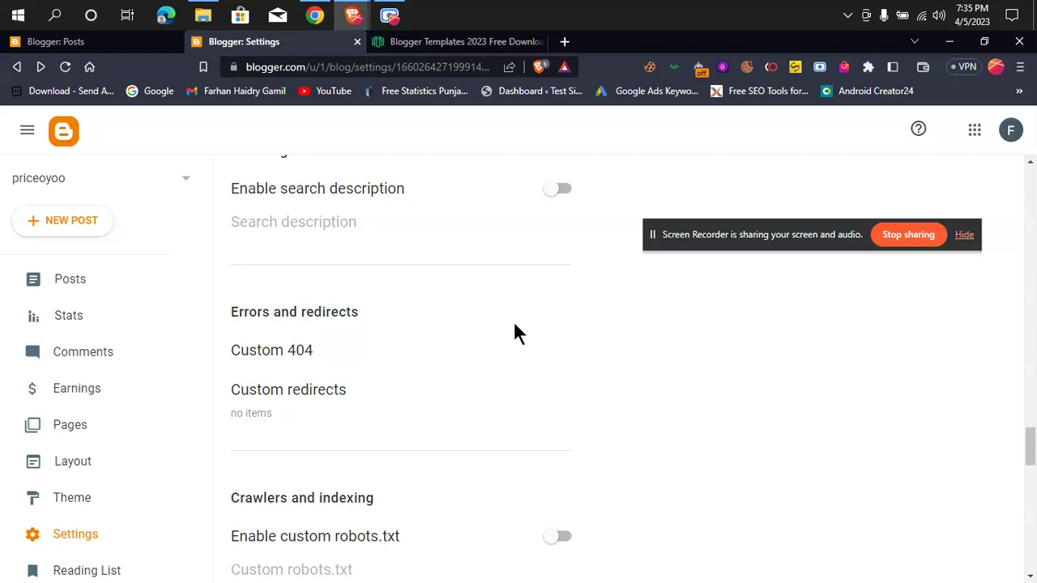
scroll(515, 326, down, 2)
scroll(516, 328, down, 5)
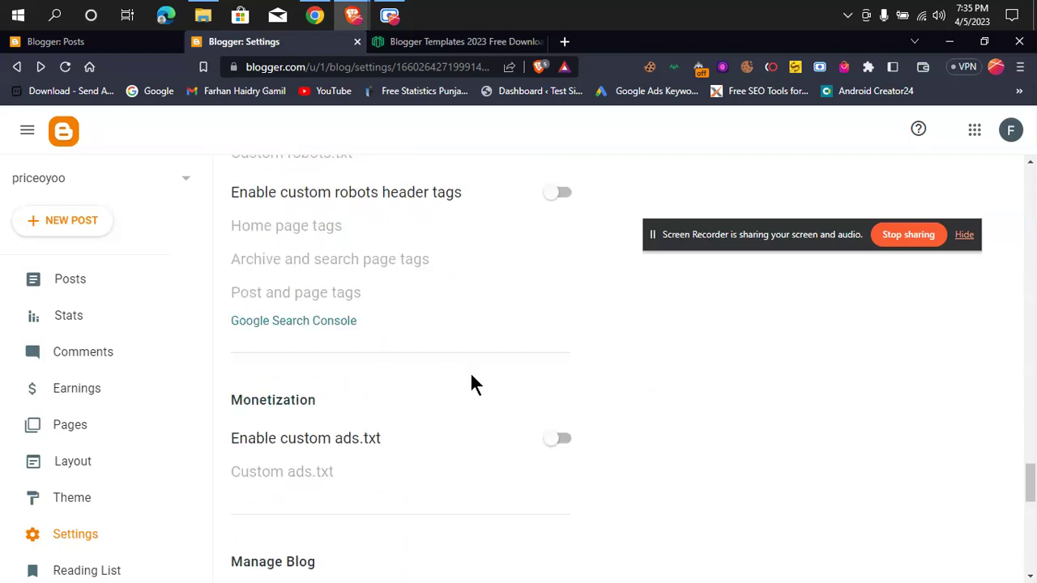
Inspect the Monetization section and highlight the ads.txt wording in its custom ads.txt option
scroll(432, 382, down, 1)
scroll(401, 373, up, 1)
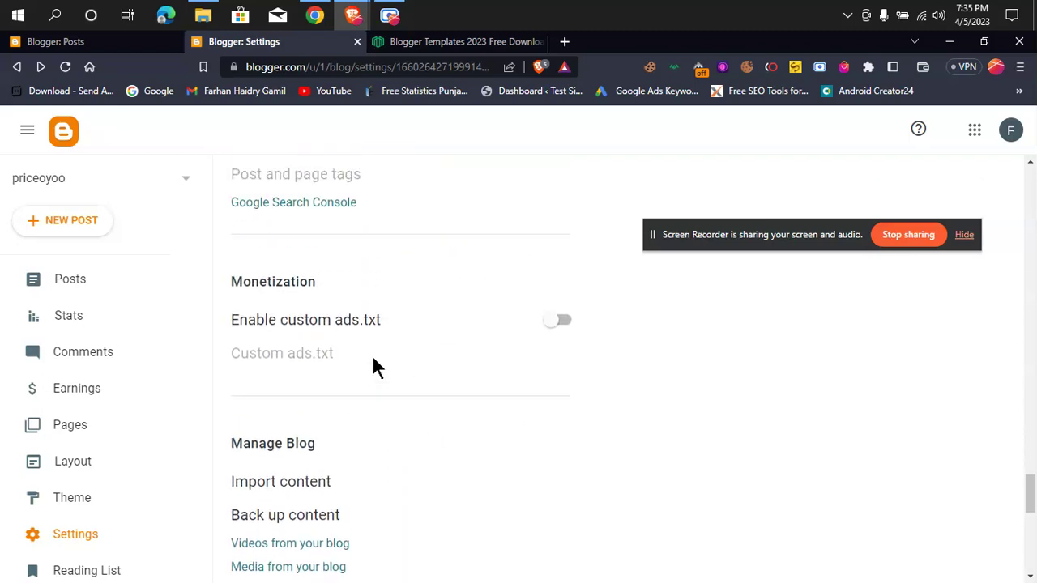
drag(230, 324, 397, 328)
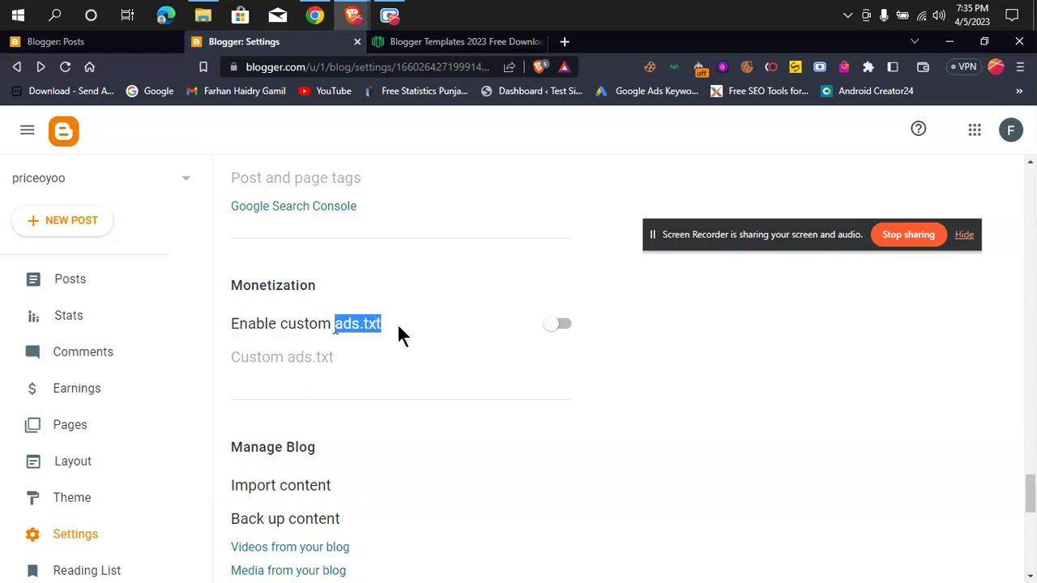
click(214, 332)
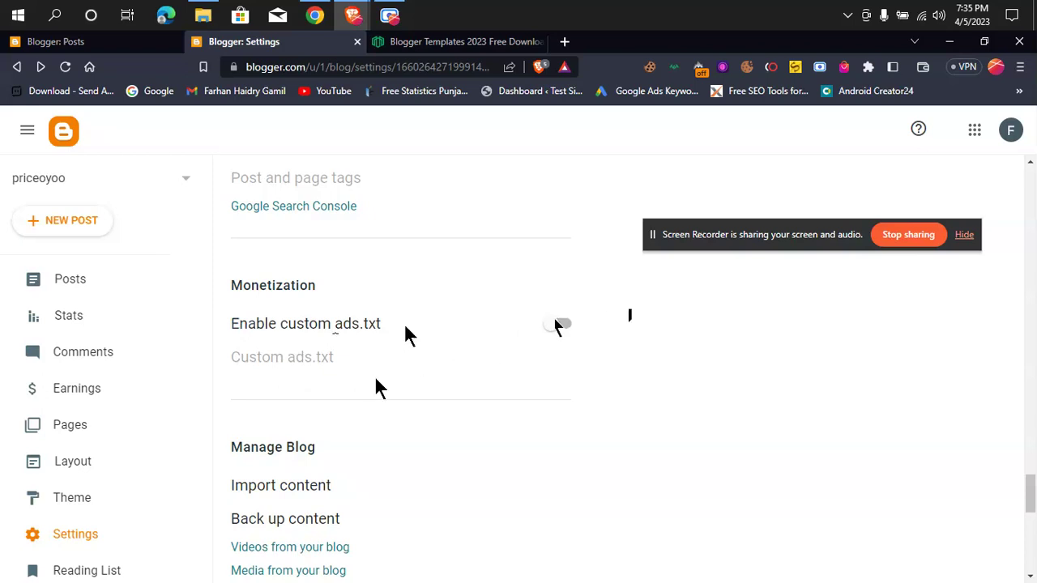
Examine the Manage Blog, Site feed and General settings, and return to the Basic settings
scroll(413, 316, down, 2)
scroll(481, 308, down, 2)
scroll(350, 344, up, 2)
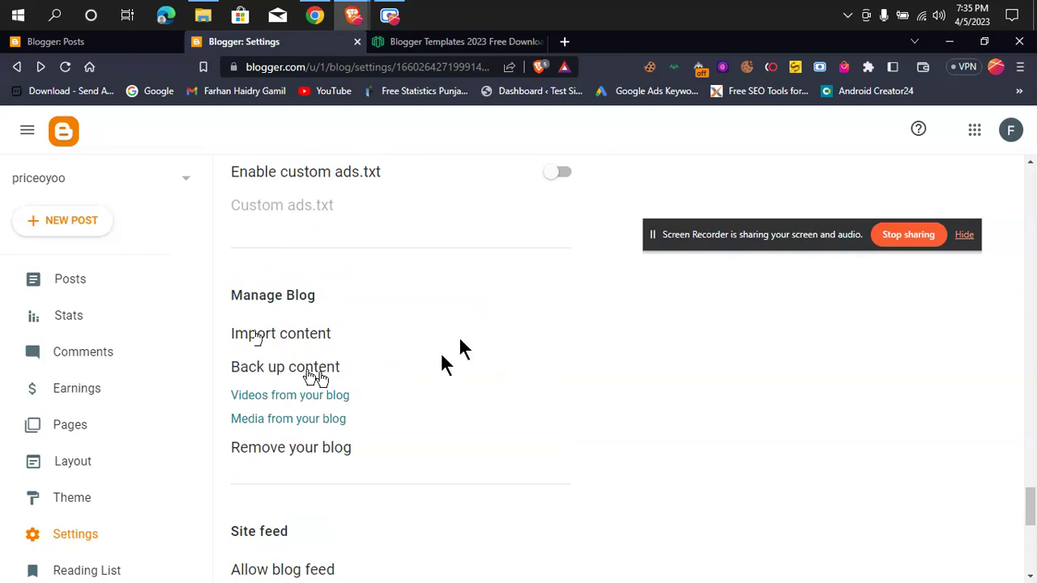
scroll(316, 336, down, 2)
scroll(447, 337, down, 2)
scroll(486, 332, down, 3)
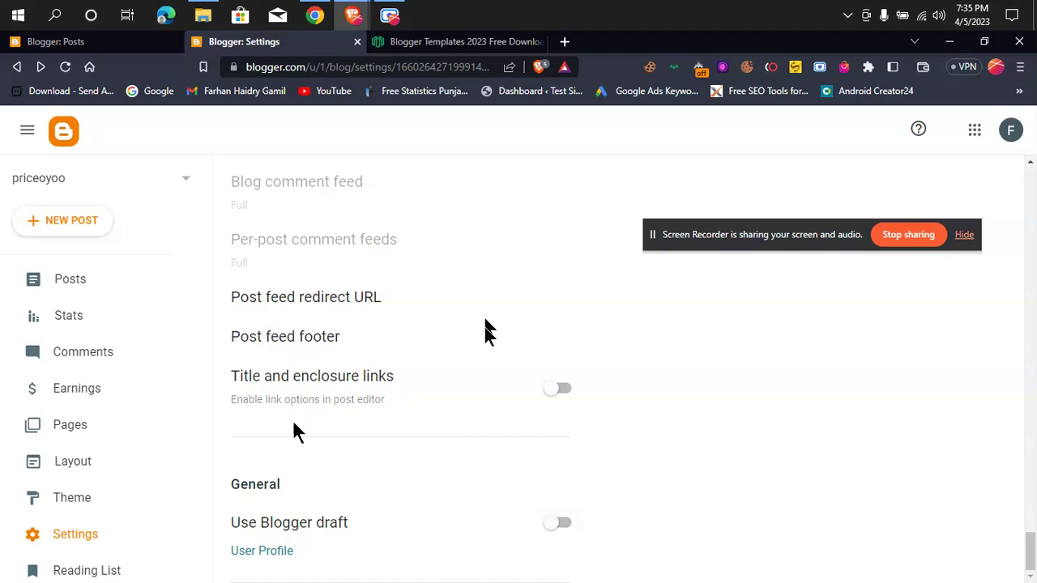
scroll(614, 393, up, 15)
scroll(616, 390, up, 20)
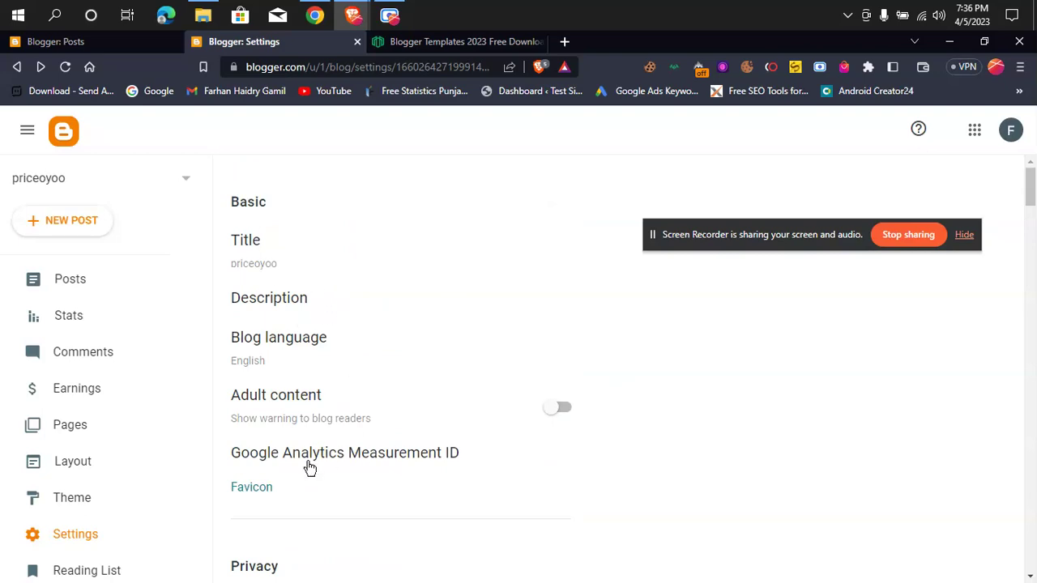
Open the blog's Reading List and look through the Blogger Buzz posts
scroll(146, 539, down, 3)
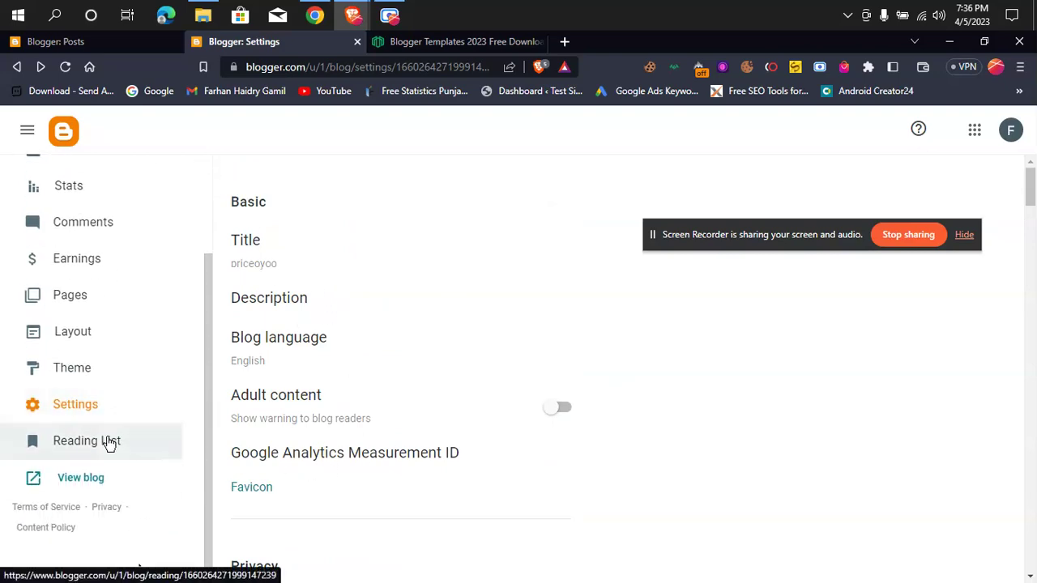
click(75, 441)
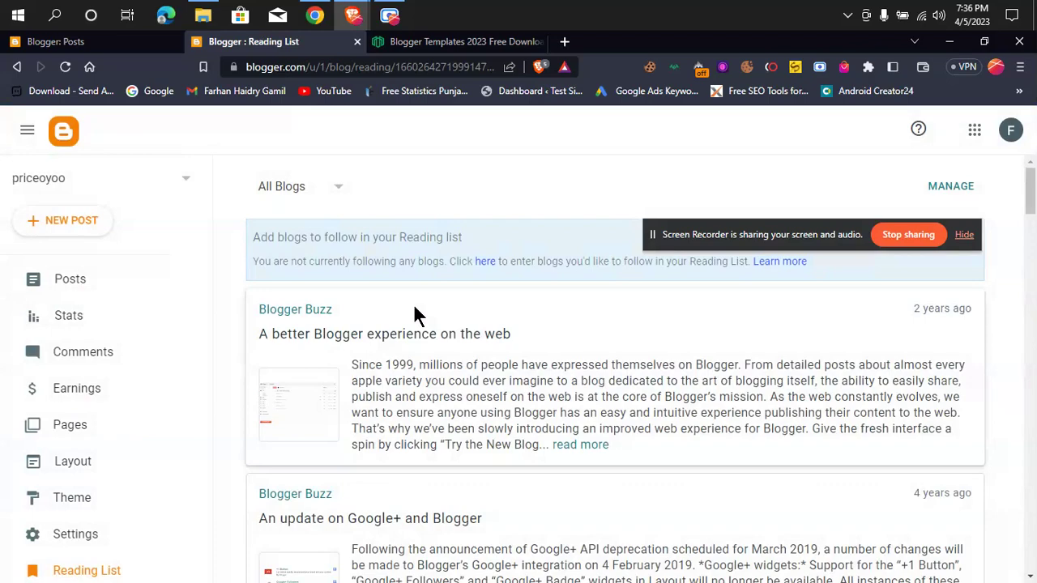
scroll(415, 316, down, 5)
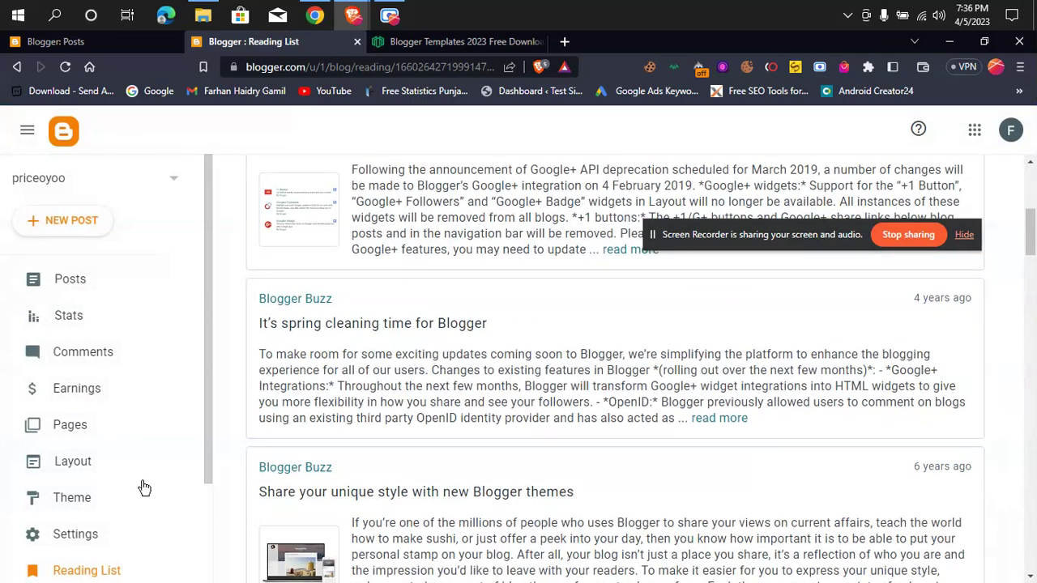
Return to the blog's Posts page and open the live blog in a new browser tab
click(68, 281)
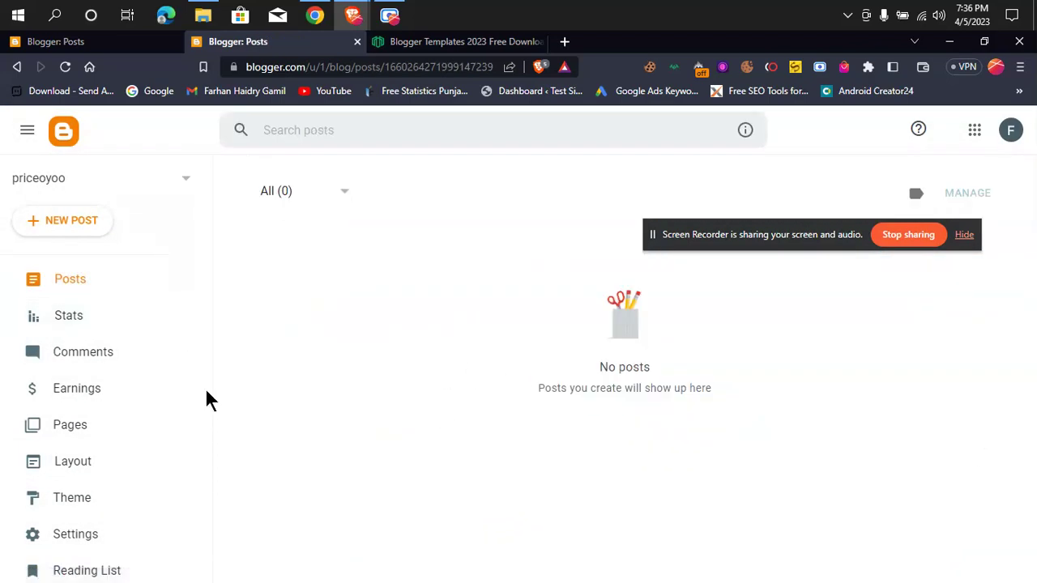
scroll(151, 347, down, 2)
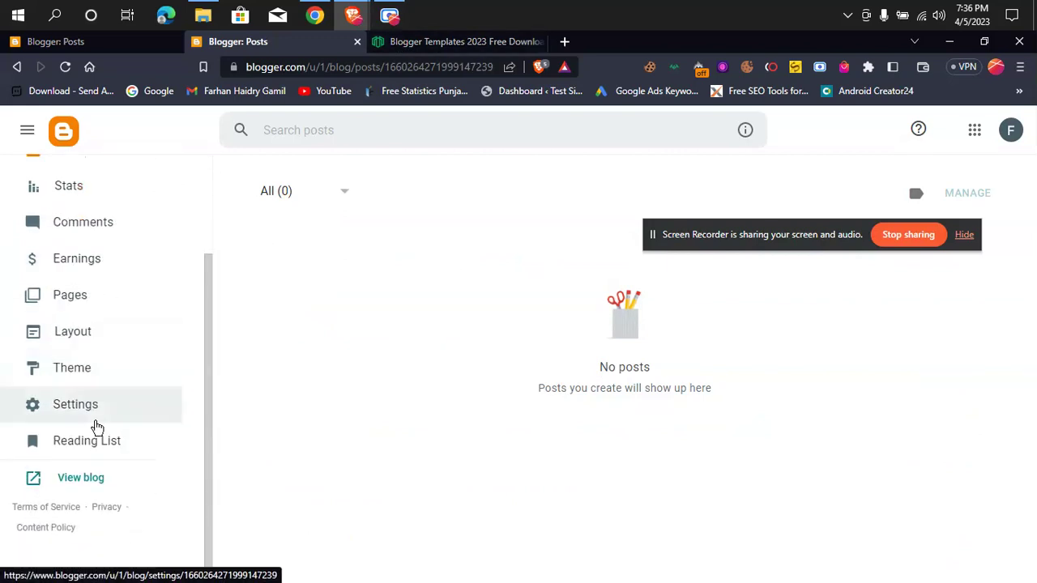
right_click(86, 479)
click(173, 285)
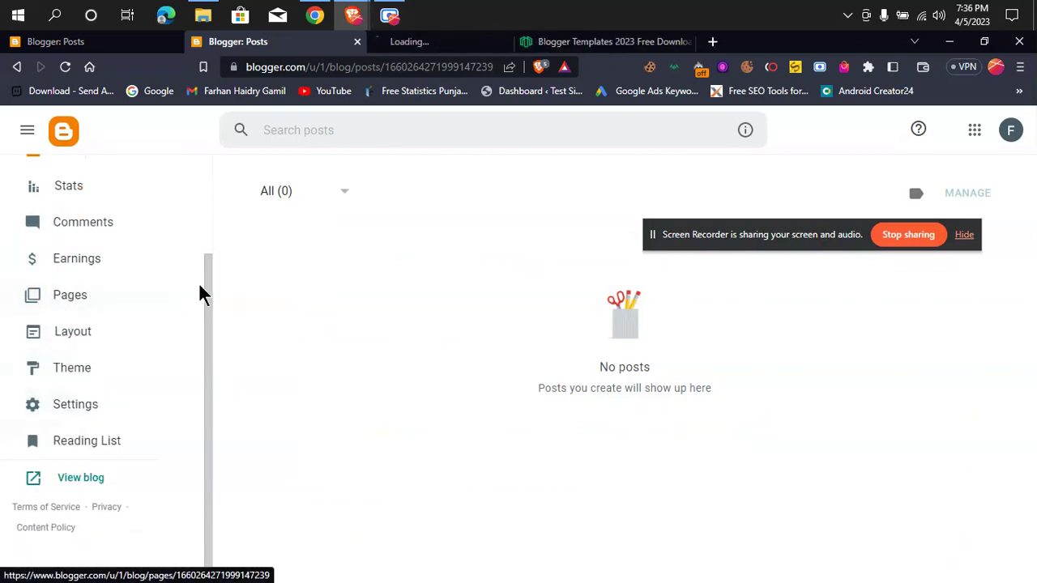
click(386, 44)
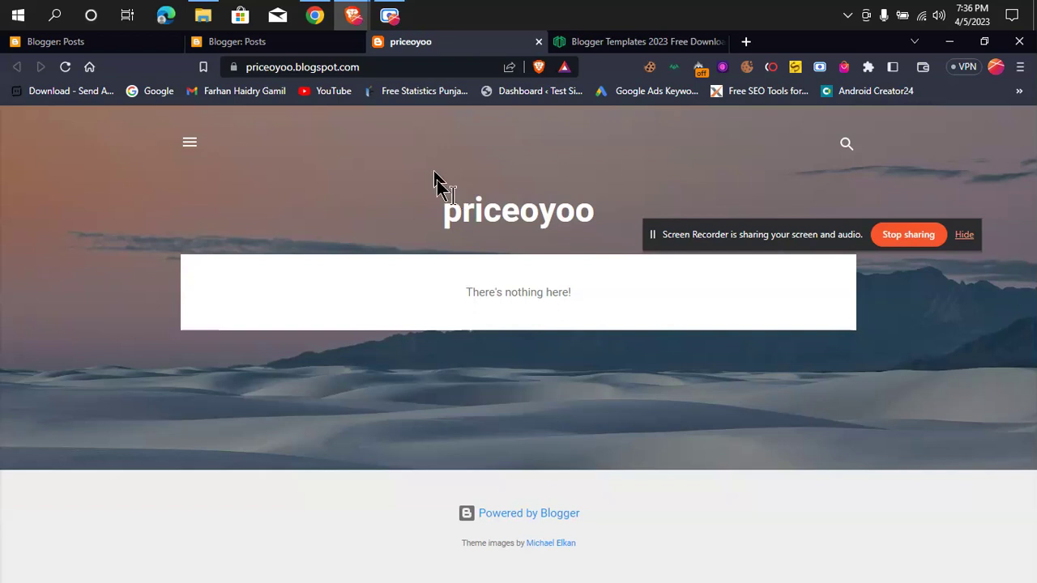
Highlight the priceoyoo title in the live blog's header a few times to point it out
drag(442, 198, 595, 213)
click(588, 215)
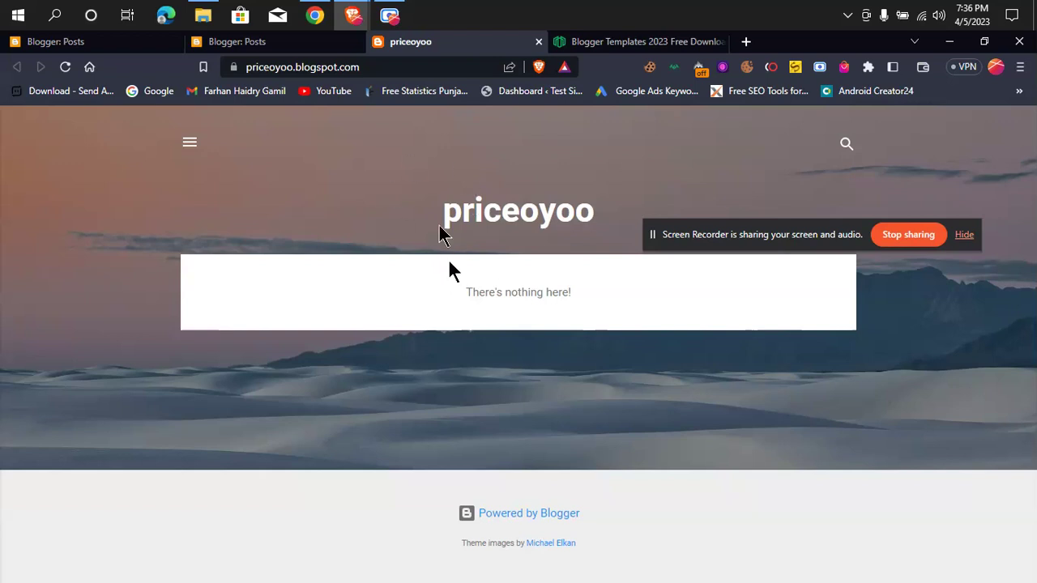
drag(442, 212, 624, 222)
click(488, 203)
drag(448, 203, 600, 214)
click(612, 219)
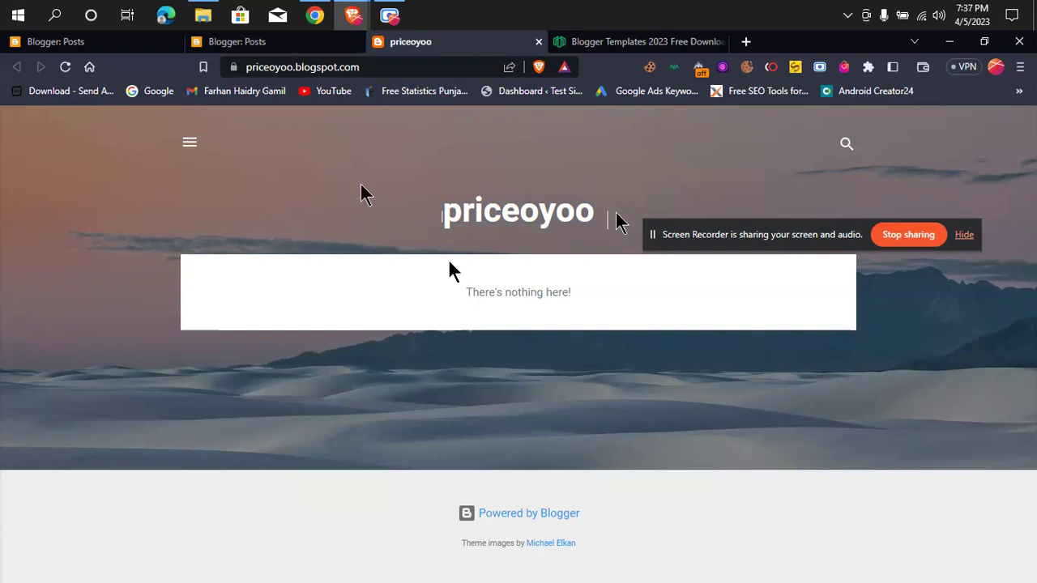
View the TemplateLib template site, and go back to the live blog to highlight its priceoyoo title
click(605, 46)
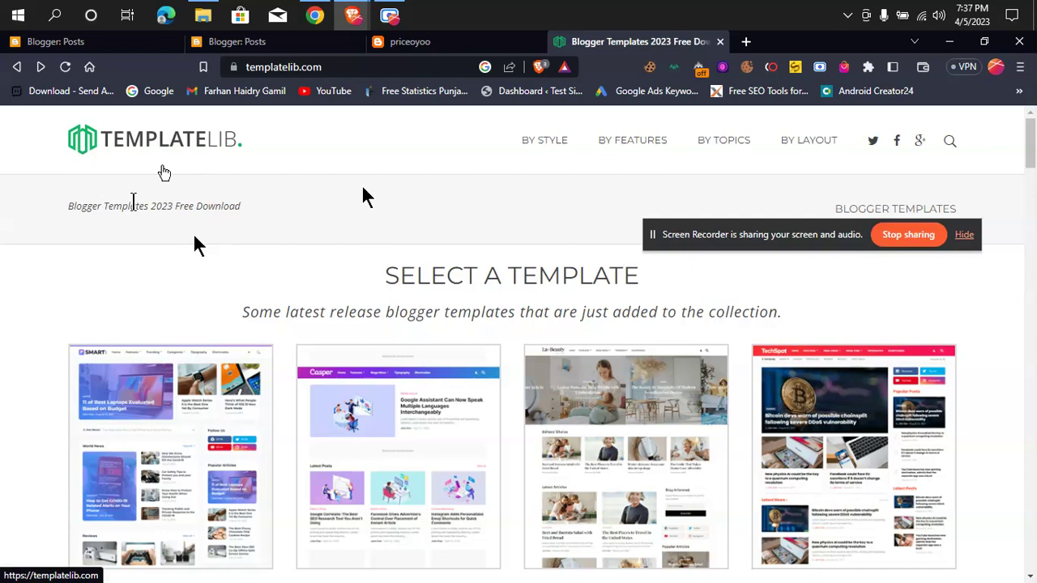
click(430, 44)
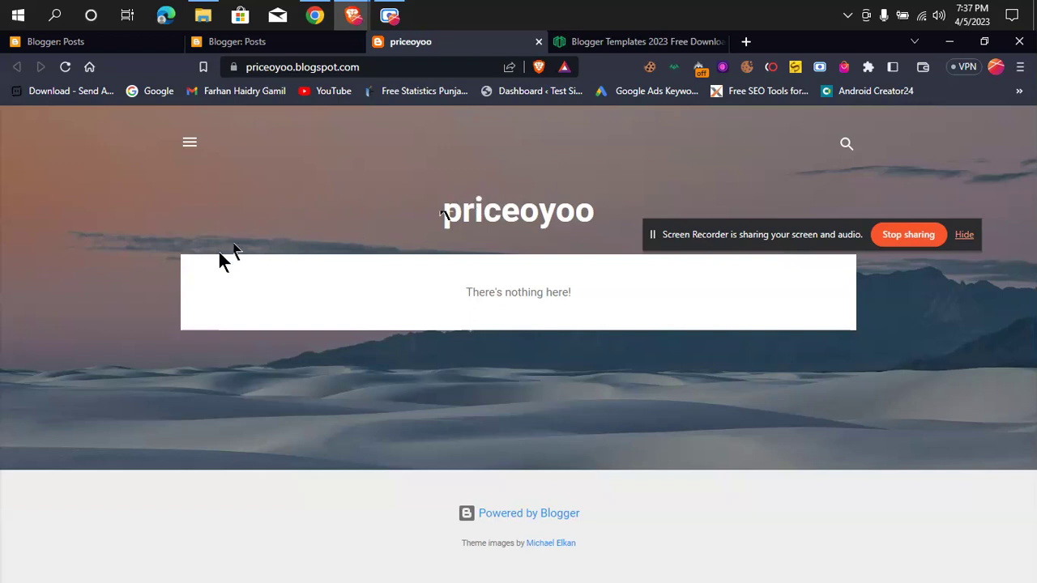
drag(442, 212, 636, 212)
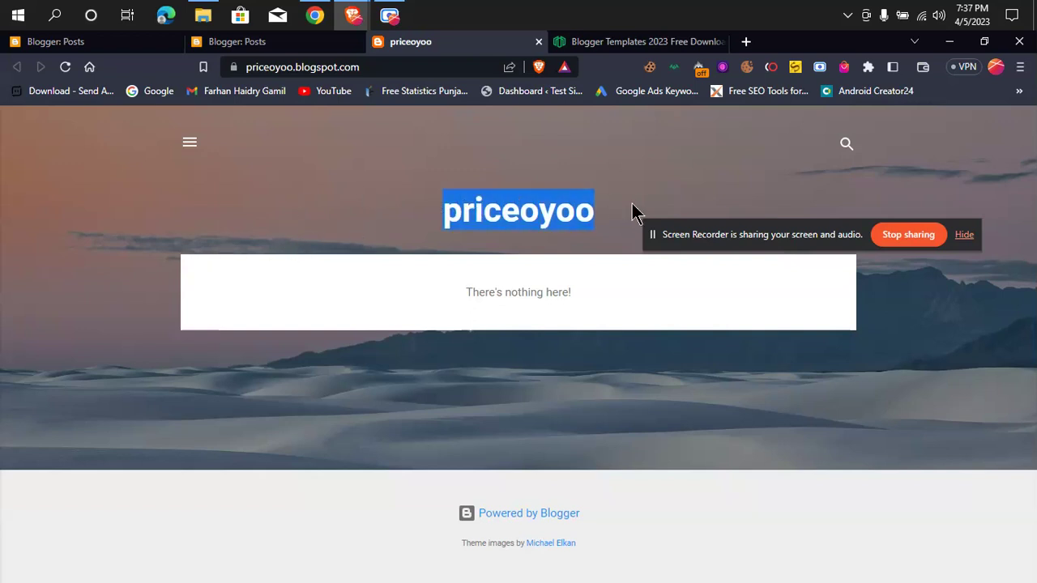
Clear the highlight on the live blog's title, and browse the TemplateLib gallery down to the Best Result row and back
click(440, 215)
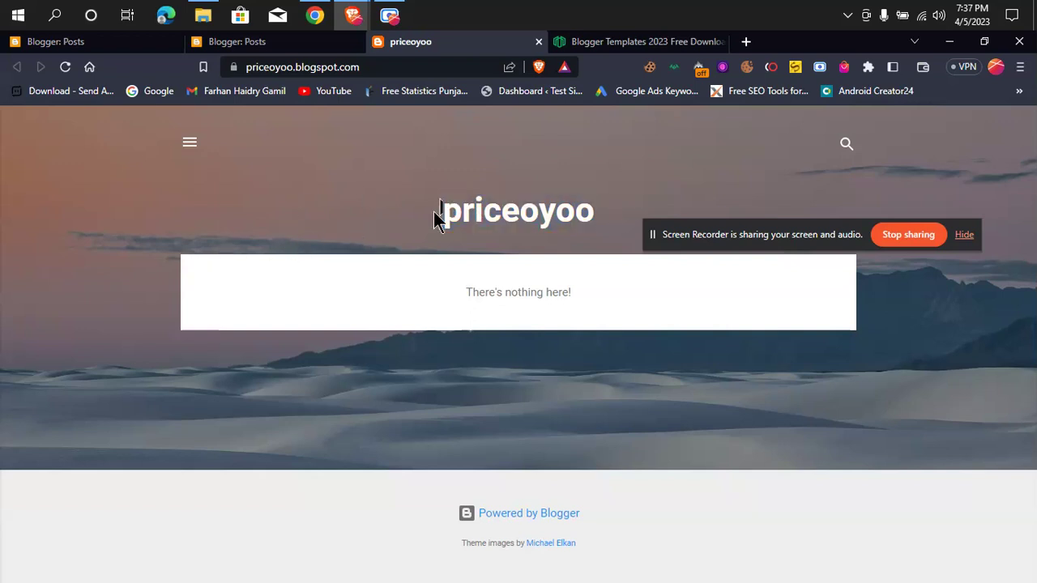
click(615, 42)
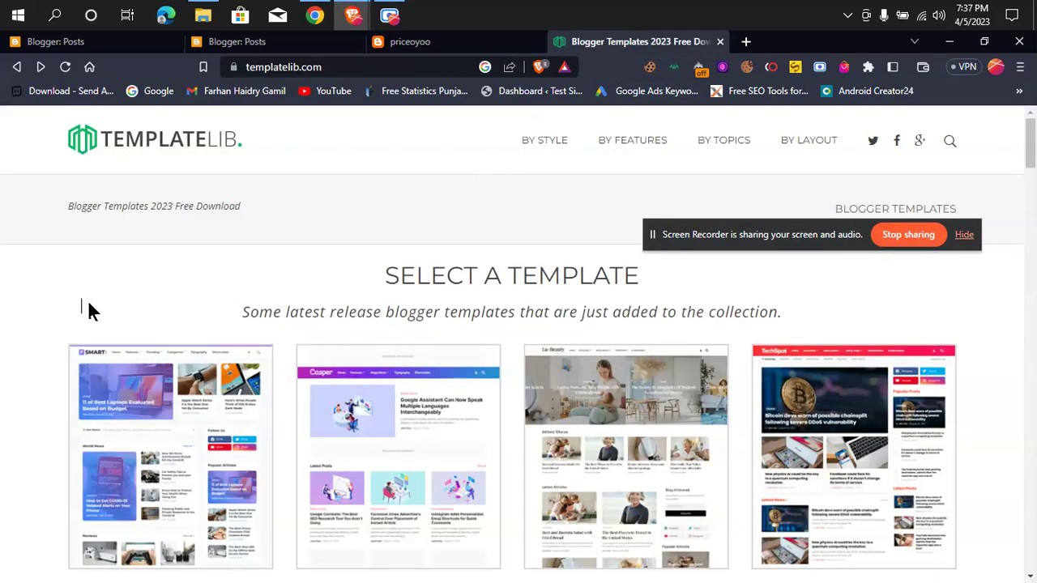
scroll(41, 312, down, 7)
scroll(17, 316, up, 5)
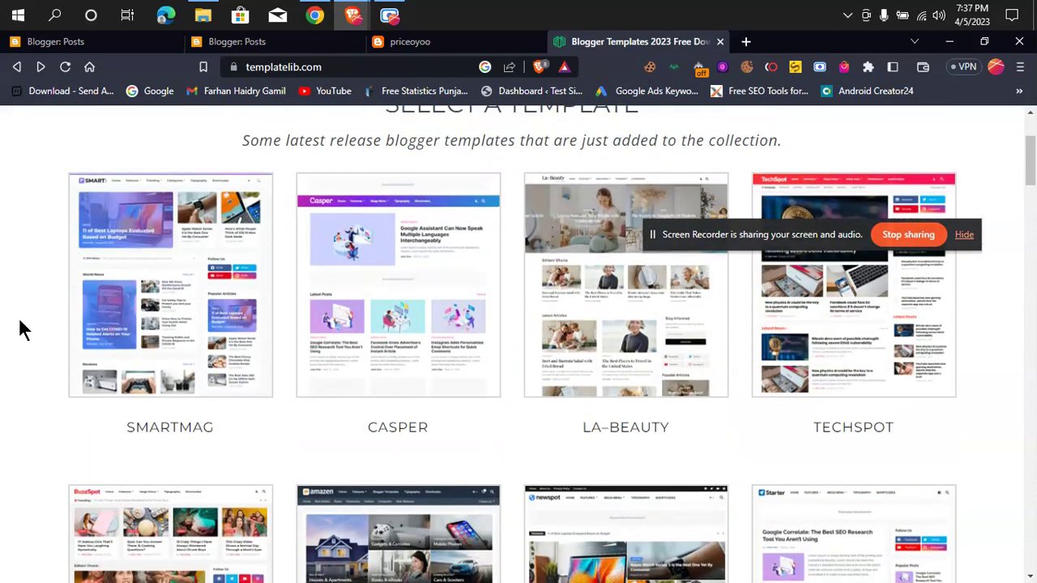
scroll(18, 316, up, 3)
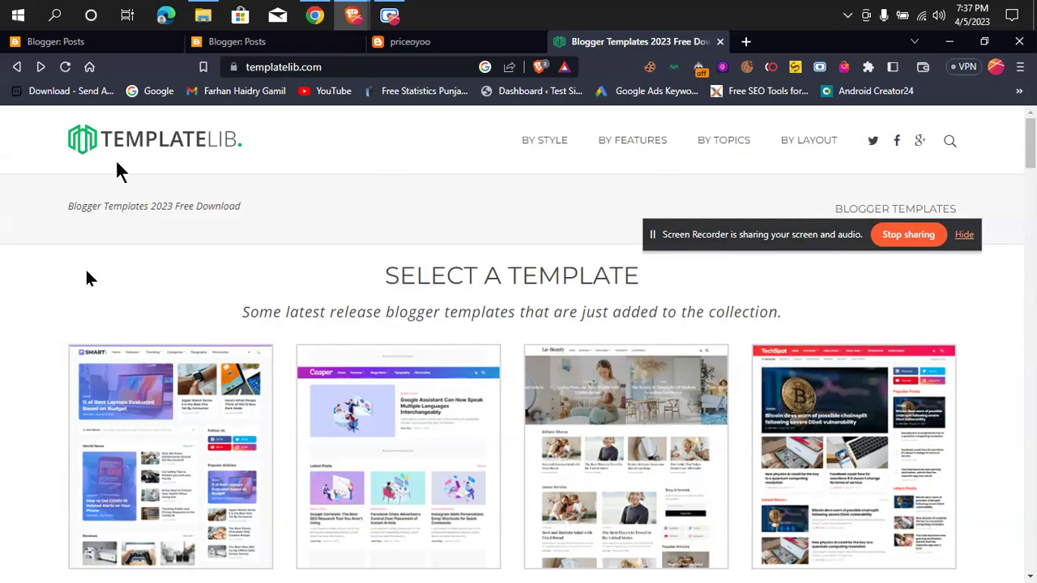
scroll(192, 201, down, 12)
scroll(625, 266, down, 8)
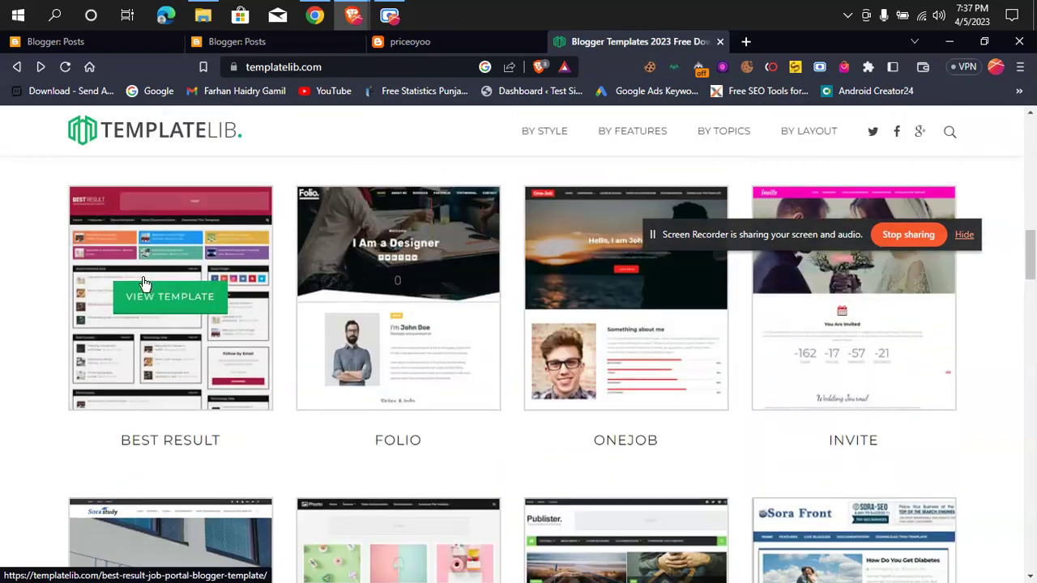
scroll(544, 352, up, 10)
scroll(257, 366, up, 6)
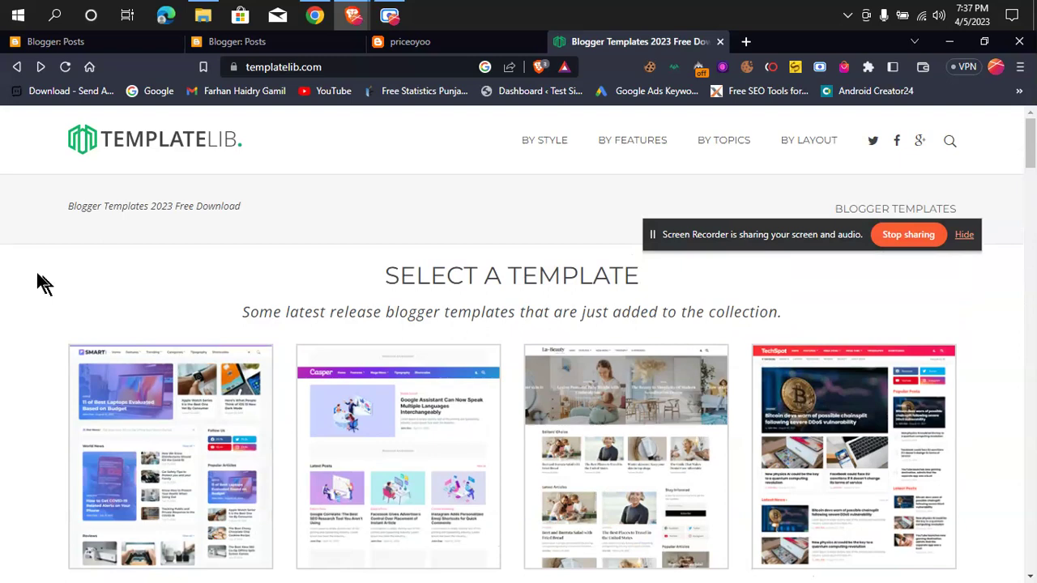
Look over the newest TemplateLib designs, from the SmartMag and BuzzSpot rows down past SeoPro, and return to SmartMag
scroll(46, 297, down, 3)
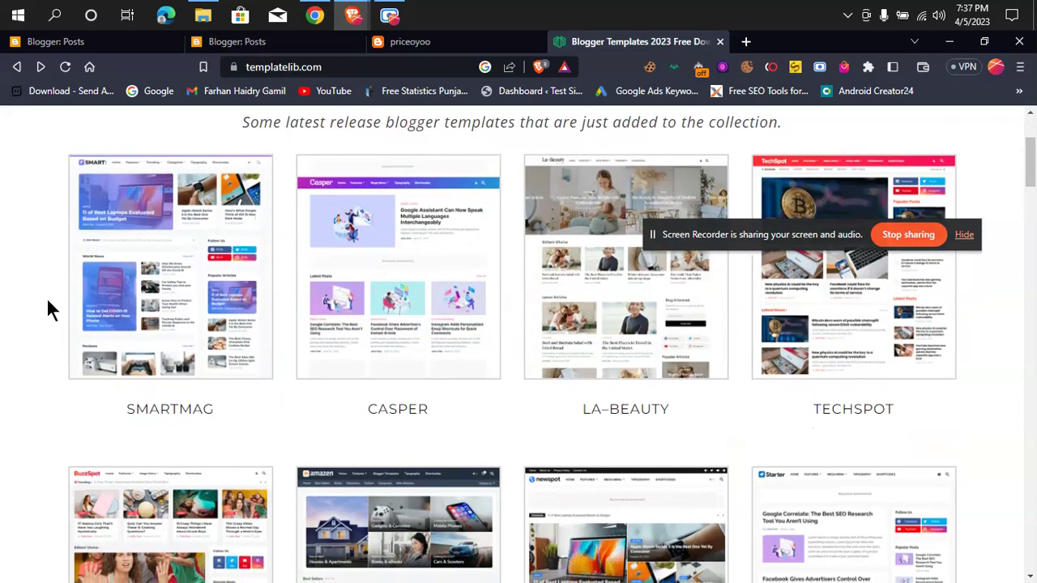
scroll(47, 299, up, 3)
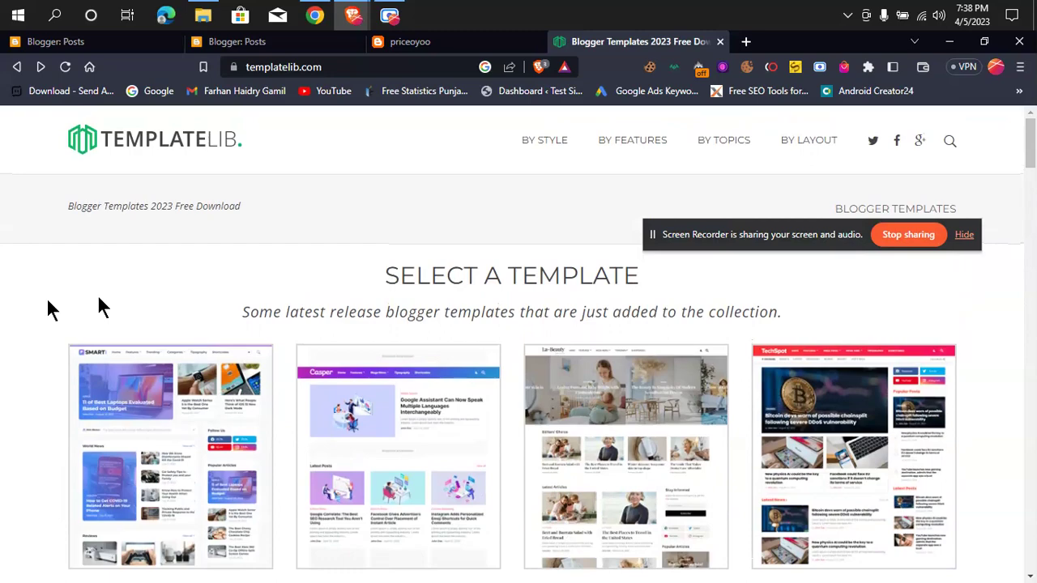
scroll(273, 388, down, 3)
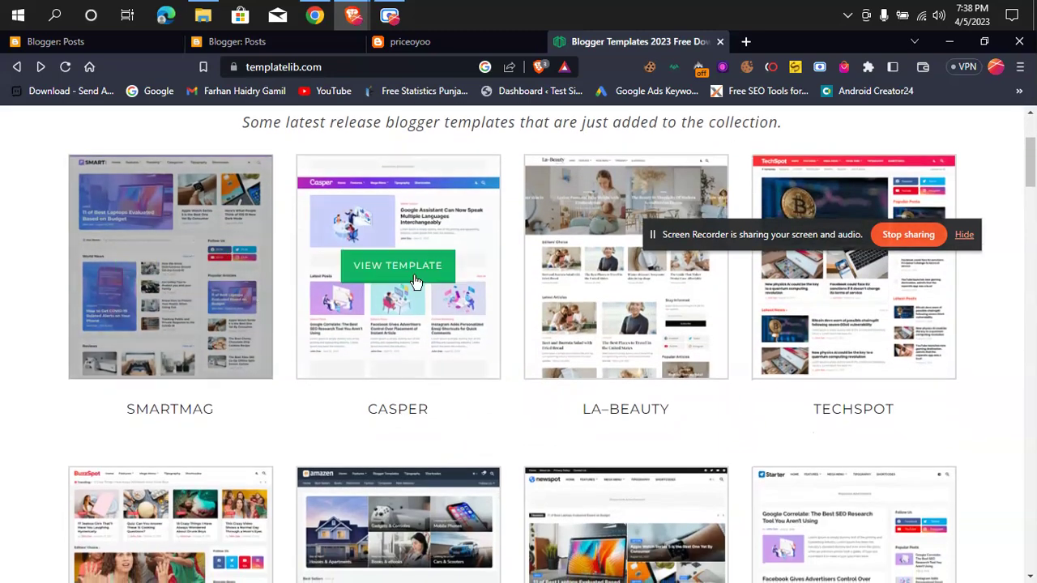
scroll(162, 291, down, 3)
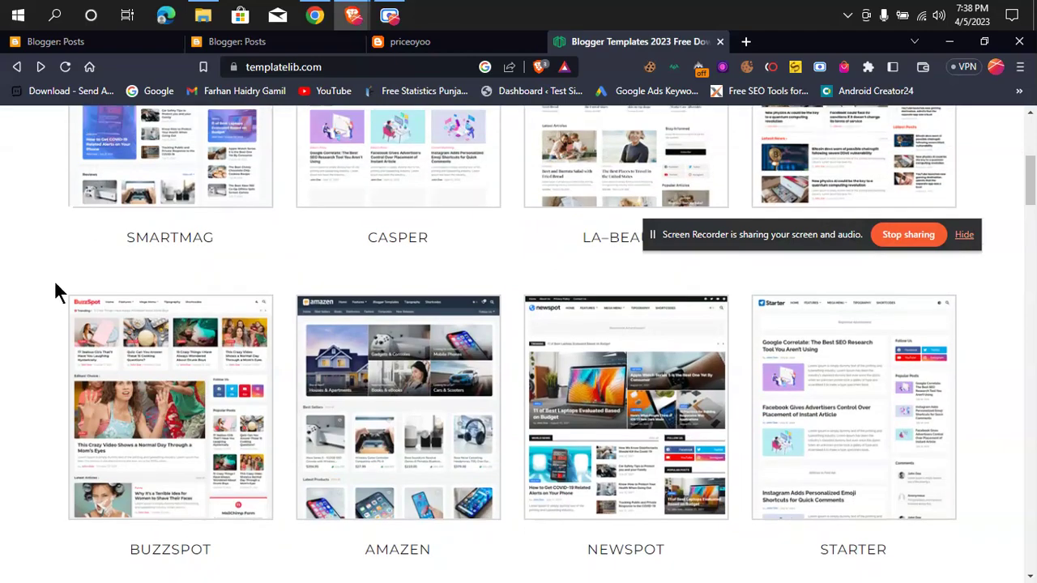
scroll(25, 308, up, 6)
scroll(194, 341, down, 6)
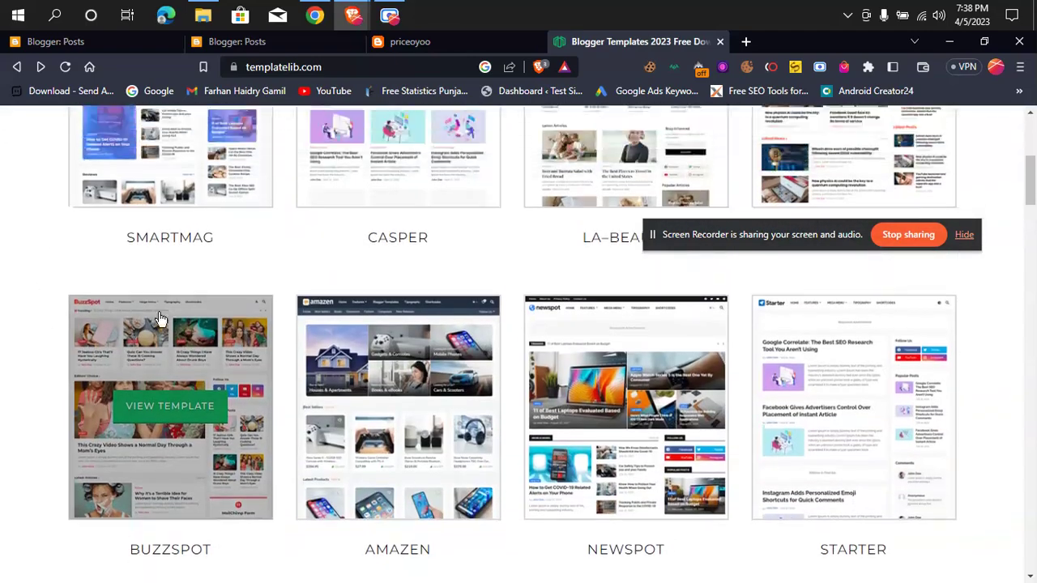
scroll(205, 316, down, 11)
scroll(405, 470, up, 5)
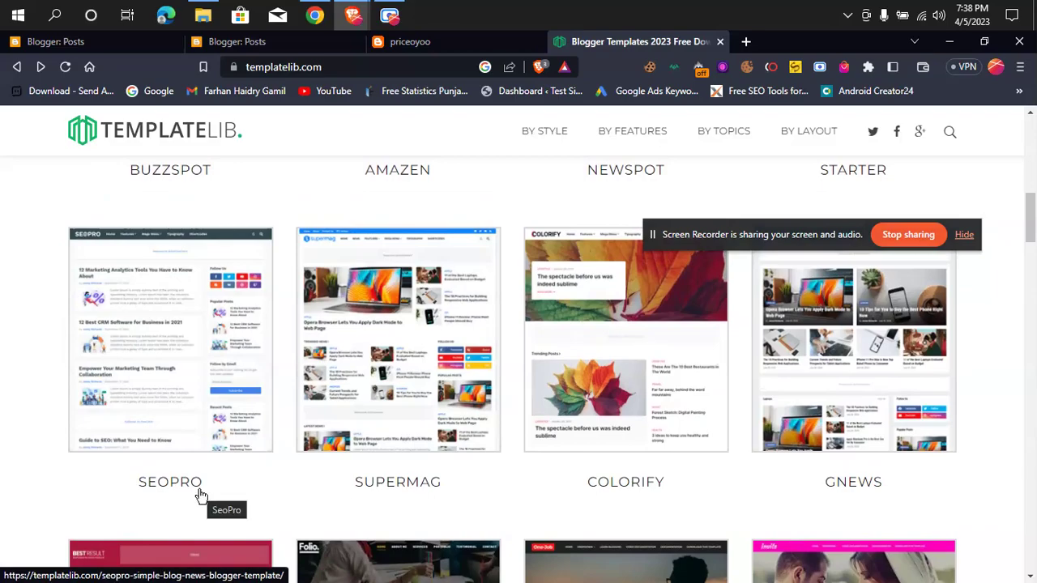
scroll(1005, 456, down, 9)
scroll(1002, 460, up, 9)
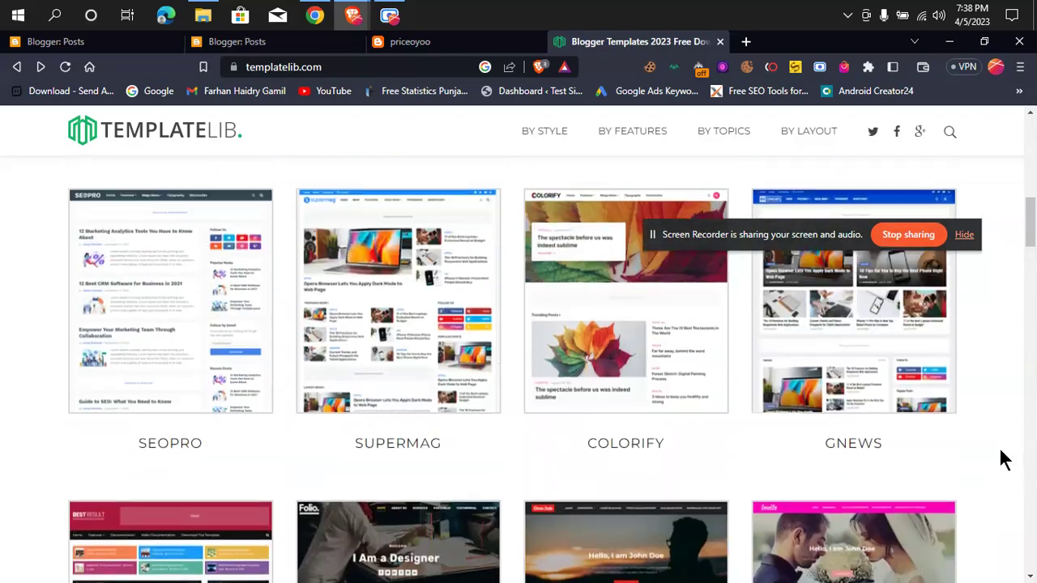
scroll(1002, 458, up, 6)
scroll(972, 458, down, 2)
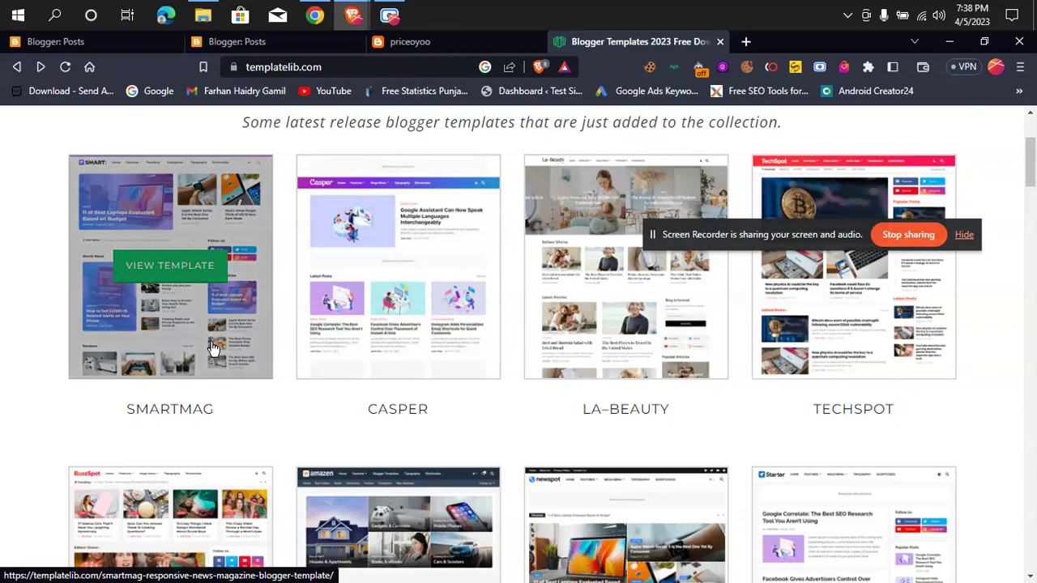
Compare the thumbnails in TemplateLib's BuzzSpot and SeoPro rows, including GNews and SuperMag
scroll(213, 349, down, 5)
scroll(186, 373, up, 3)
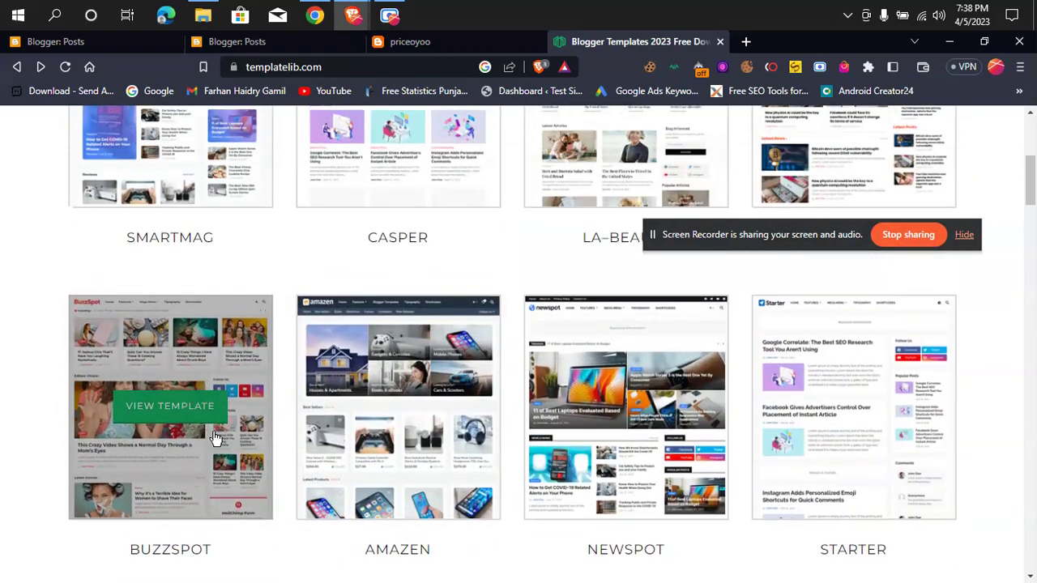
scroll(215, 438, up, 3)
scroll(179, 417, down, 5)
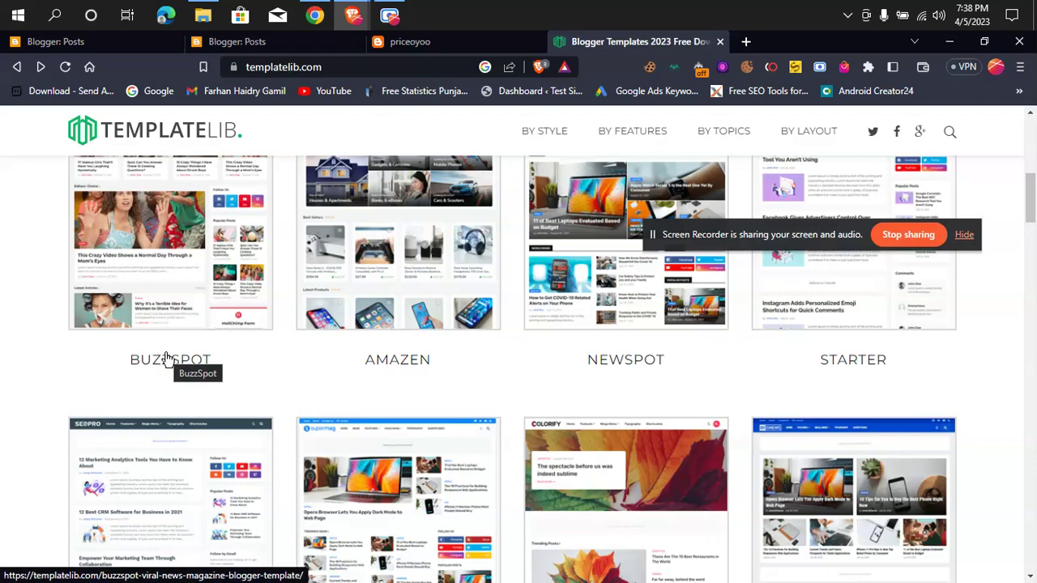
scroll(199, 366, down, 5)
scroll(525, 405, up, 3)
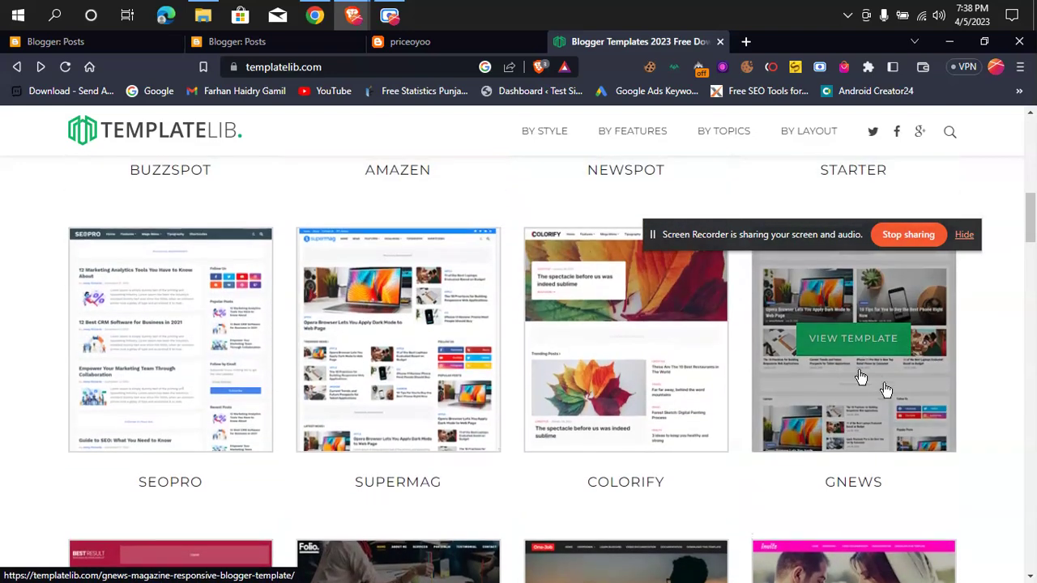
scroll(882, 478, up, 2)
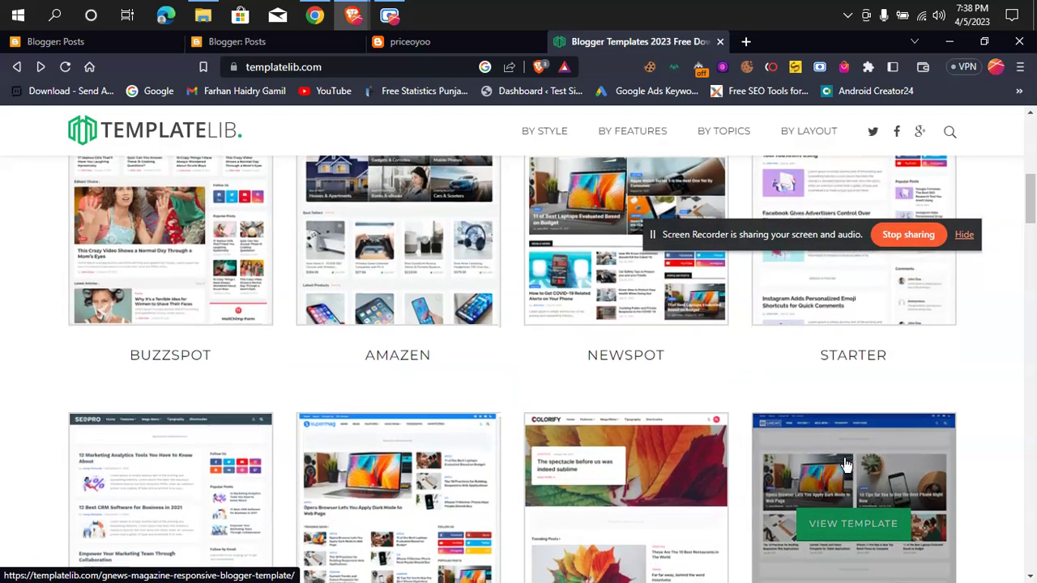
scroll(849, 464, down, 2)
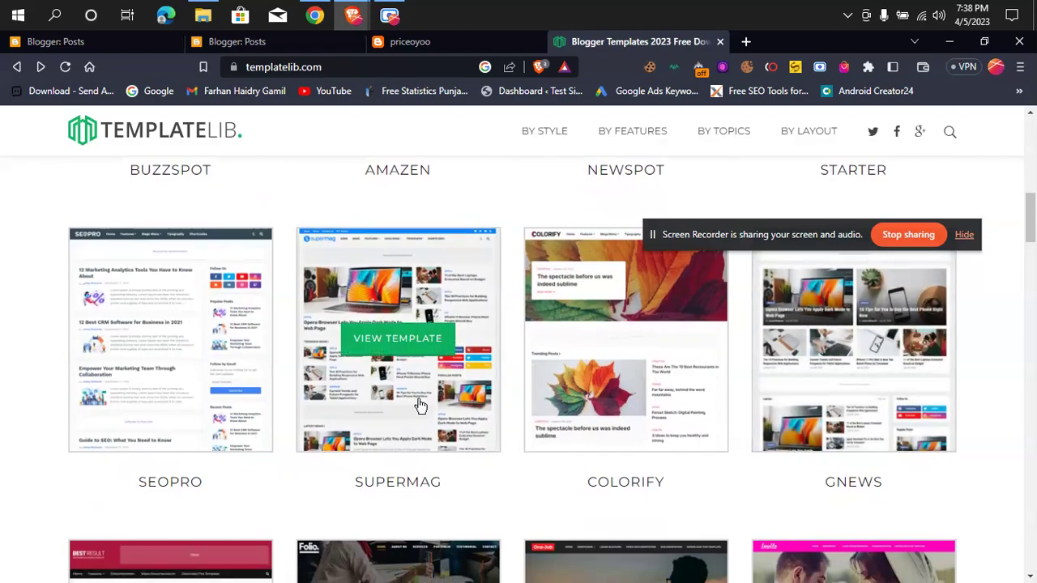
scroll(340, 433, down, 4)
scroll(172, 196, up, 2)
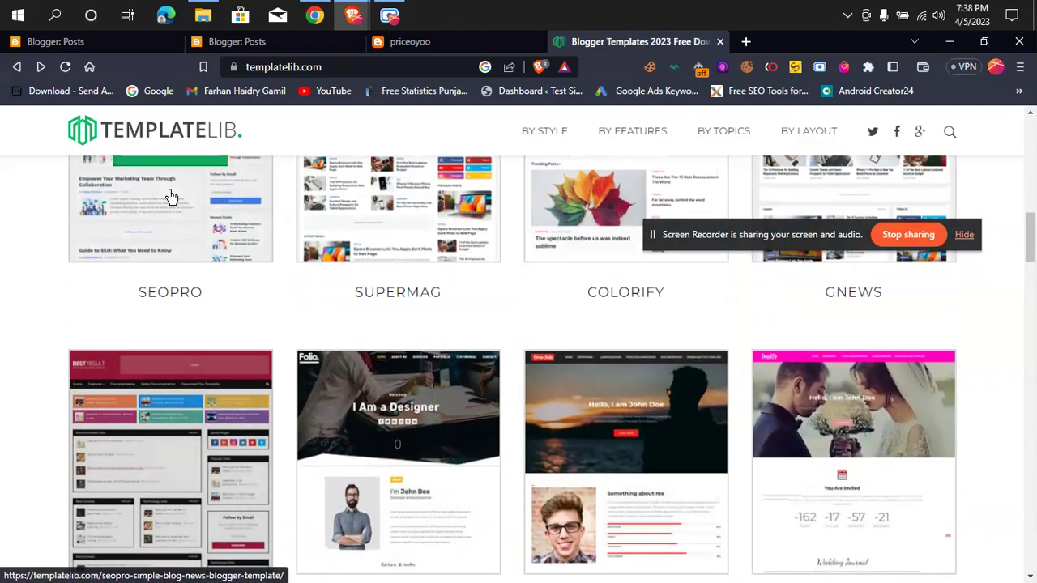
Browse the remaining TemplateLib designs from Best Result down to the page numbers, and return to the start of the gallery
scroll(172, 196, down, 4)
scroll(195, 287, up, 4)
scroll(239, 497, down, 2)
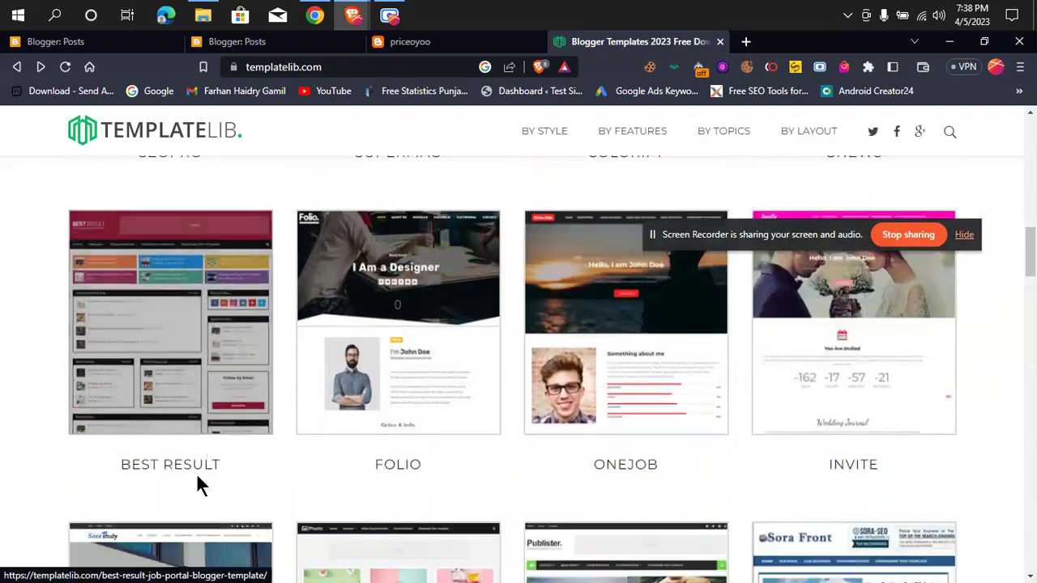
scroll(197, 477, down, 1)
mouse_move(154, 248)
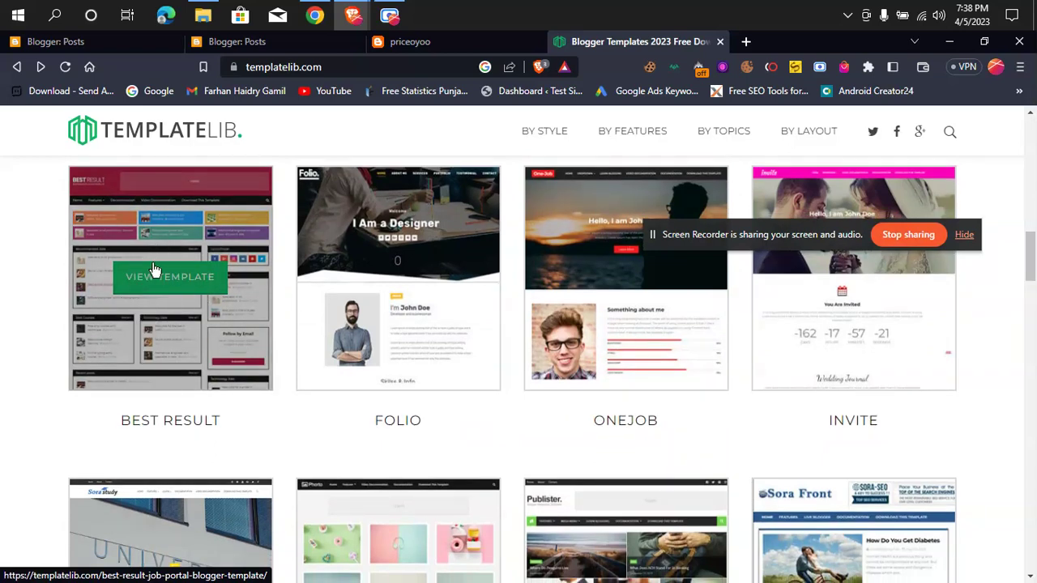
scroll(414, 411, down, 3)
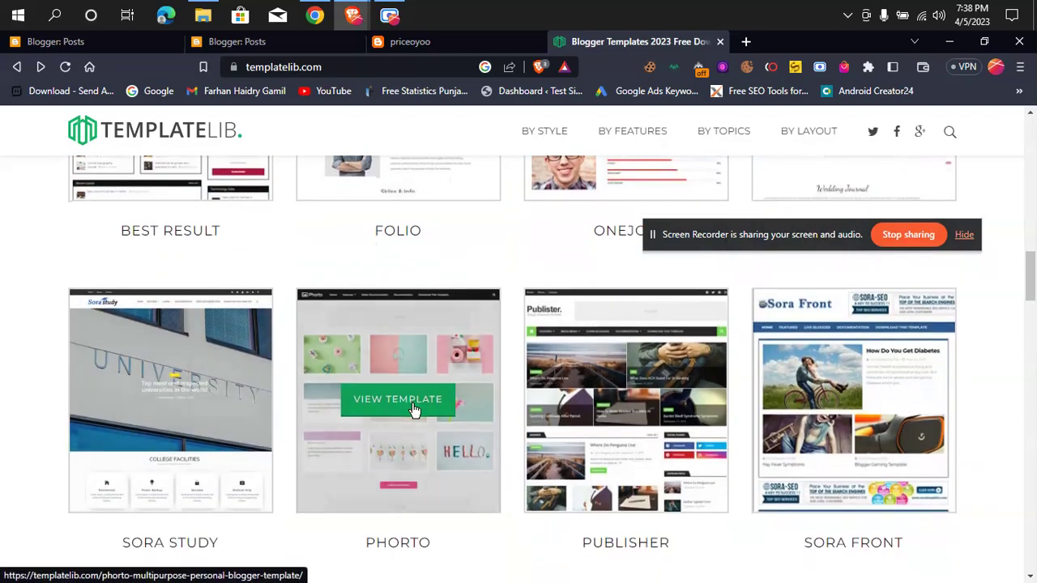
scroll(296, 297, down, 5)
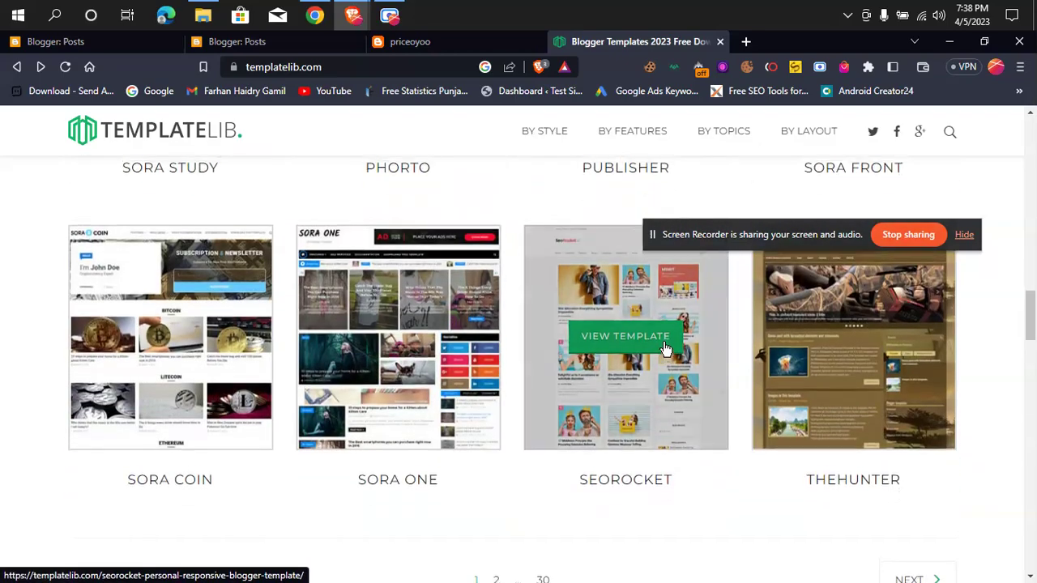
scroll(814, 337, up, 3)
scroll(433, 414, down, 5)
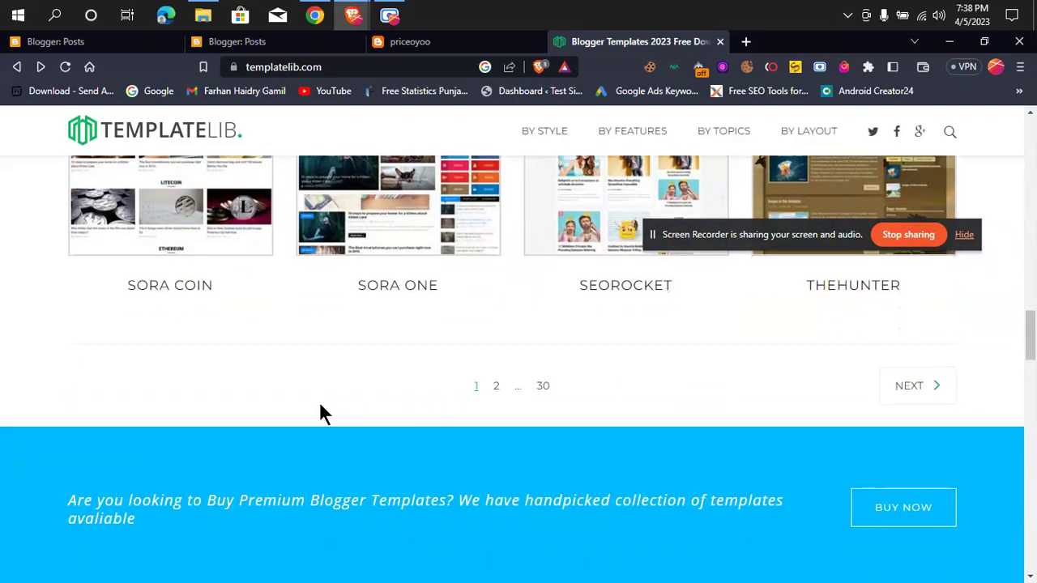
scroll(320, 409, up, 20)
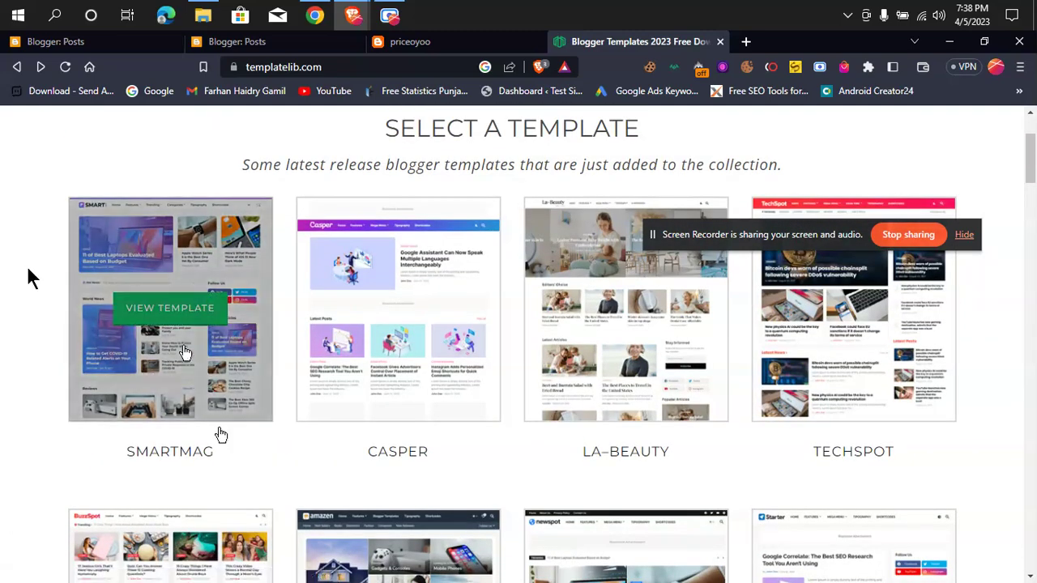
mouse_move(173, 320)
scroll(175, 312, up, 2)
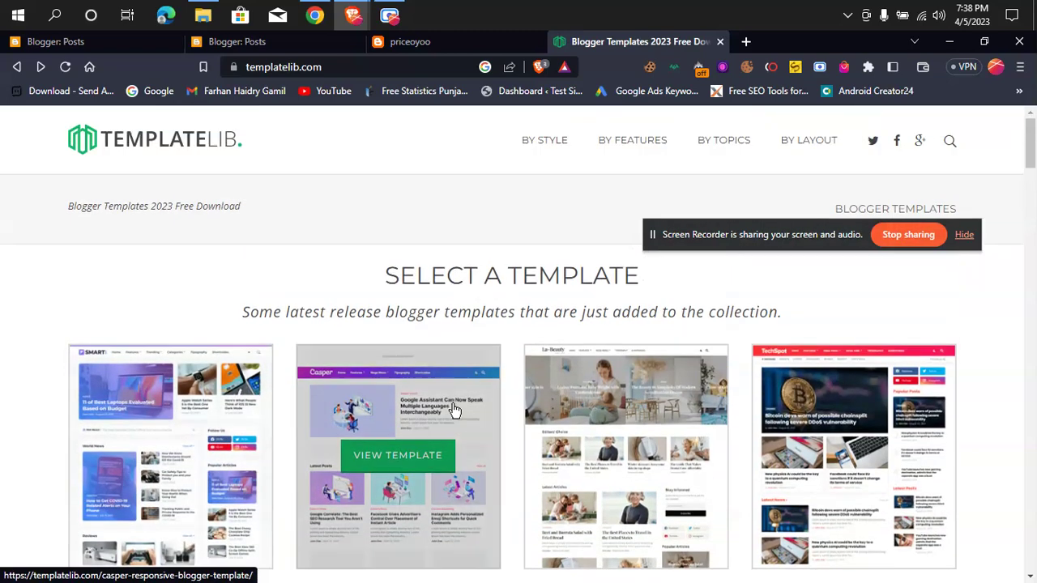
Open the SmartMag template's page and review its preview, demo and download options, and installation instructions
click(202, 479)
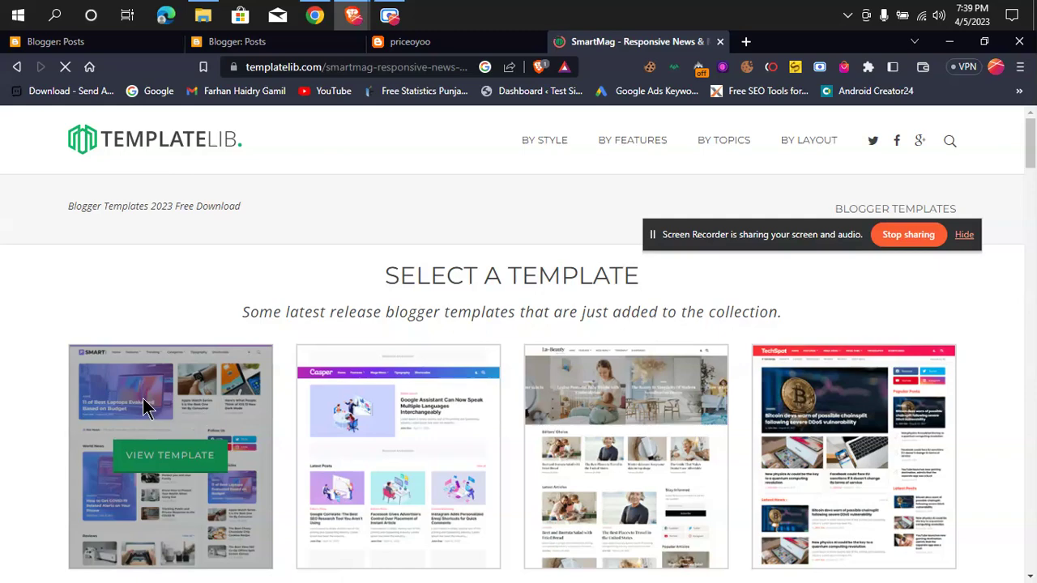
scroll(186, 425, down, 6)
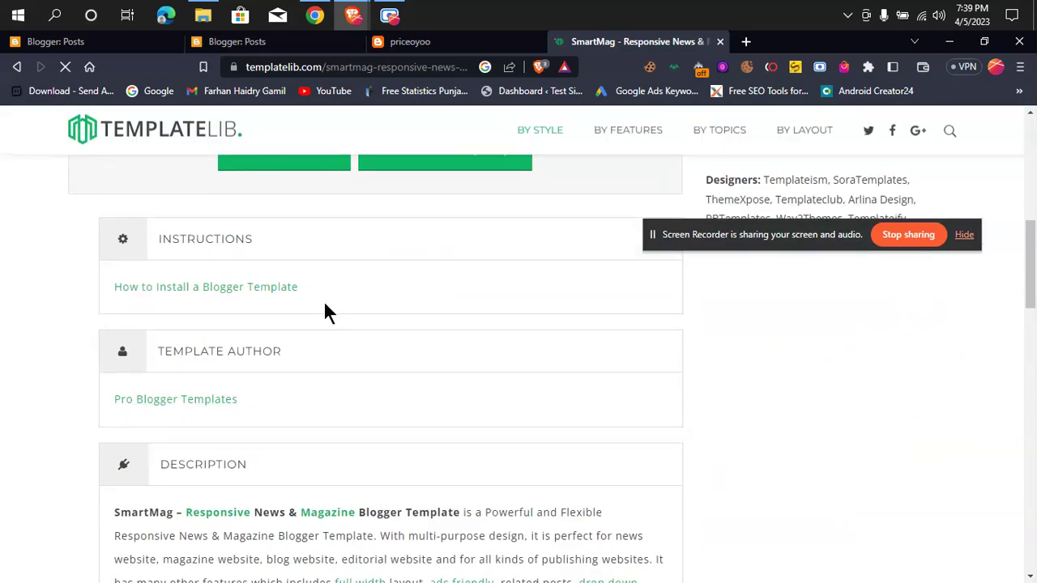
scroll(316, 300, up, 2)
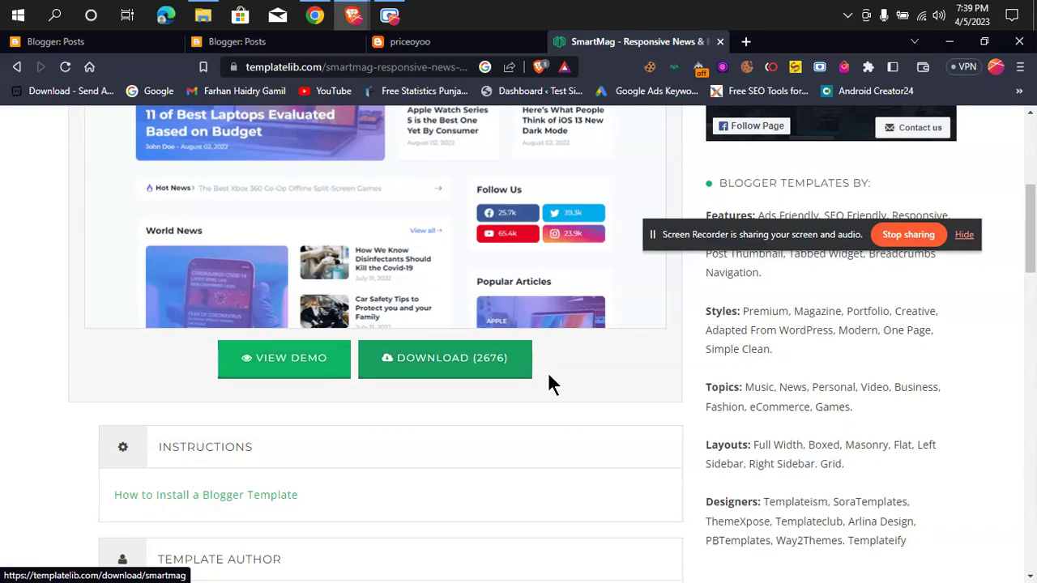
scroll(582, 395, up, 2)
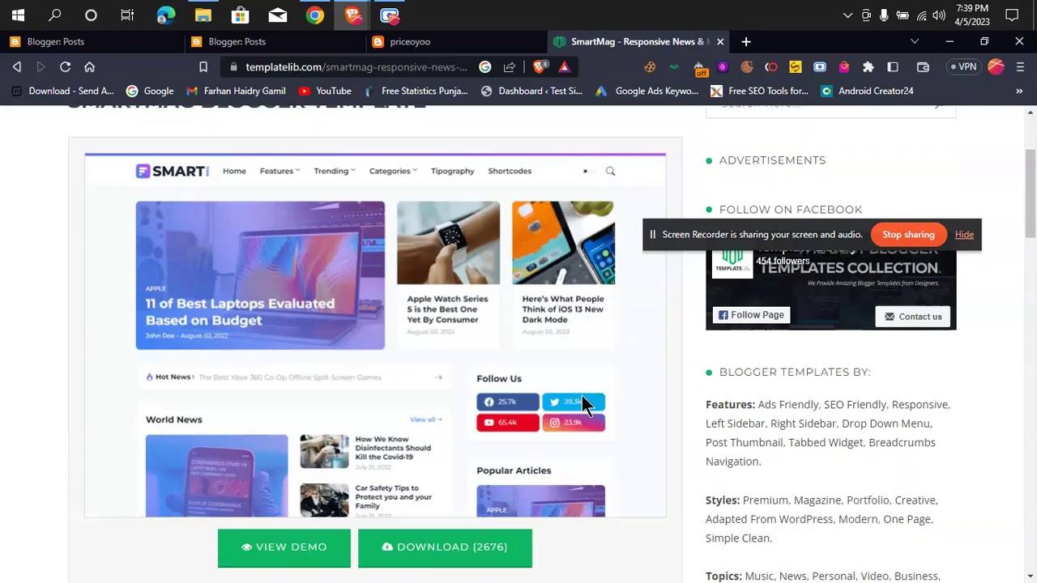
scroll(582, 396, up, 2)
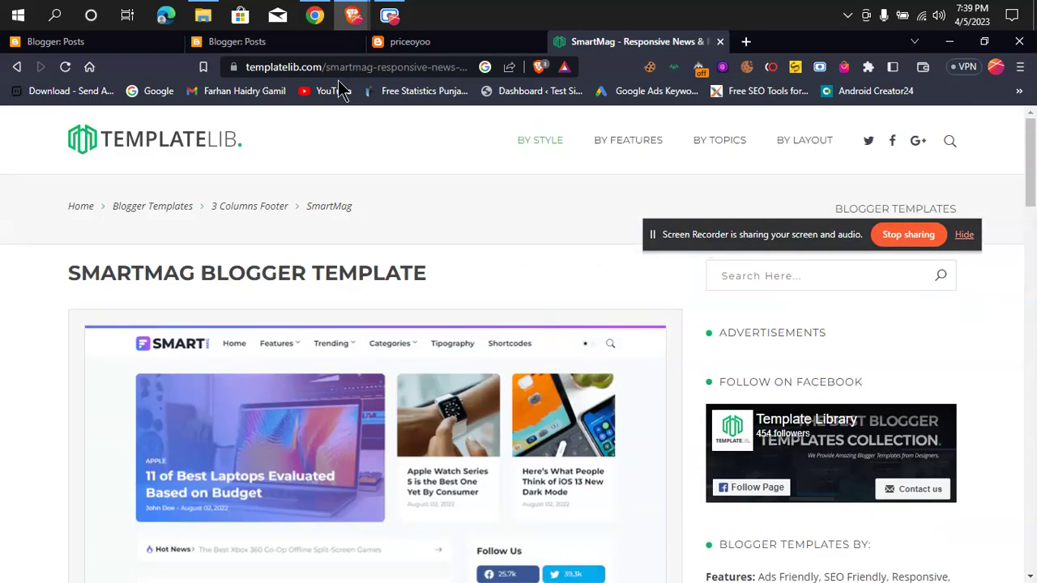
Switch to File Explorer and go up from the SmartMag Template folder to the Compressed folder in Downloads
click(203, 14)
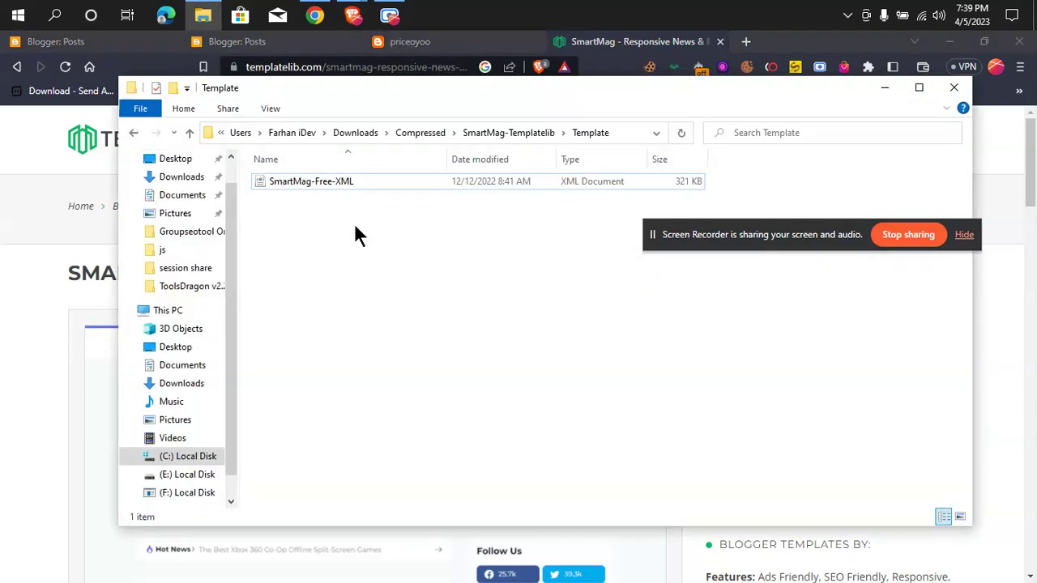
click(510, 135)
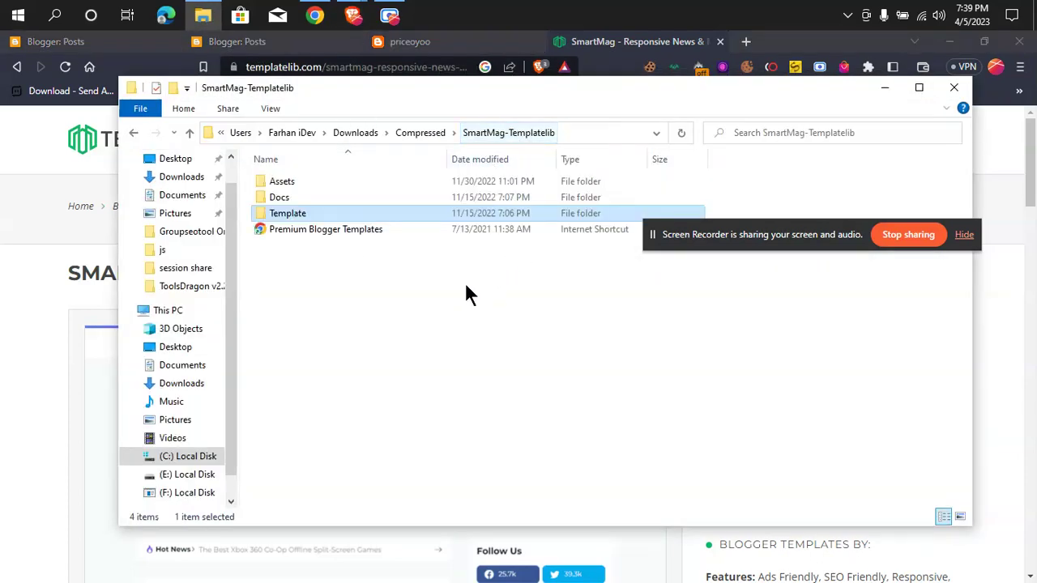
click(416, 135)
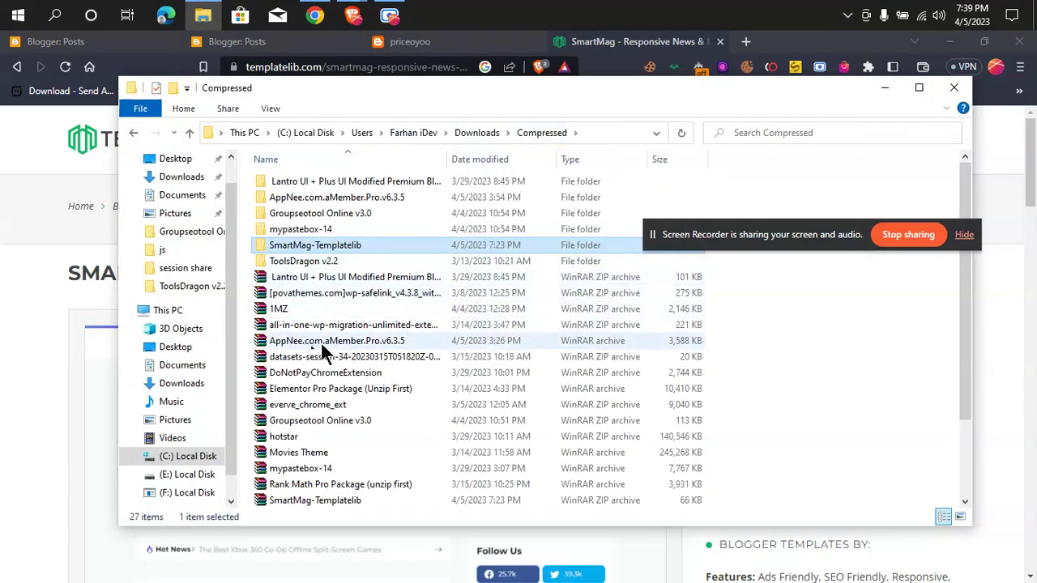
Locate the SmartMag-Templatelib archive in the Compressed folder and check its extraction options without extracting it
click(299, 391)
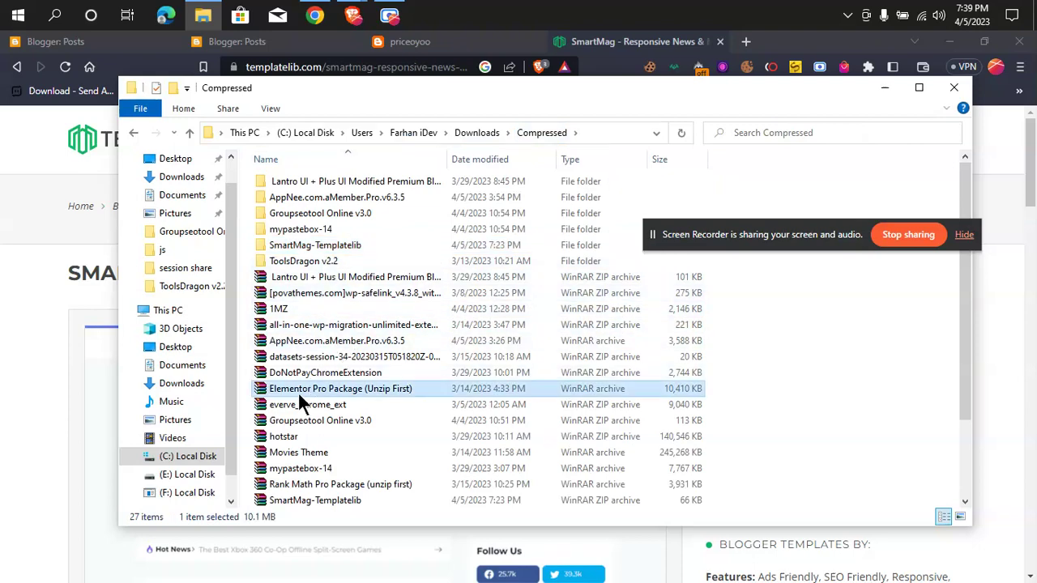
scroll(296, 392, down, 2)
click(344, 407)
right_click(343, 404)
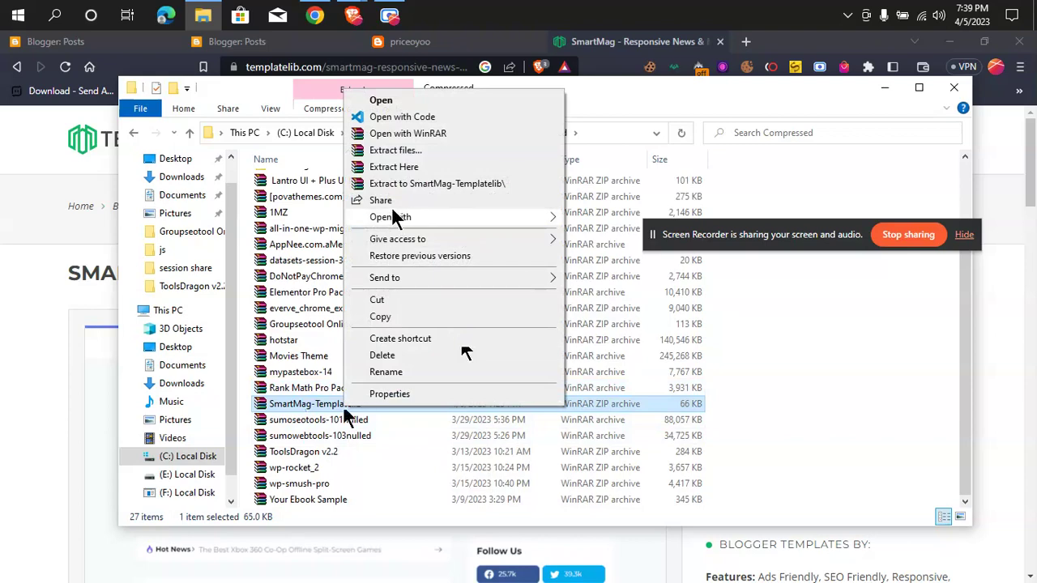
click(341, 260)
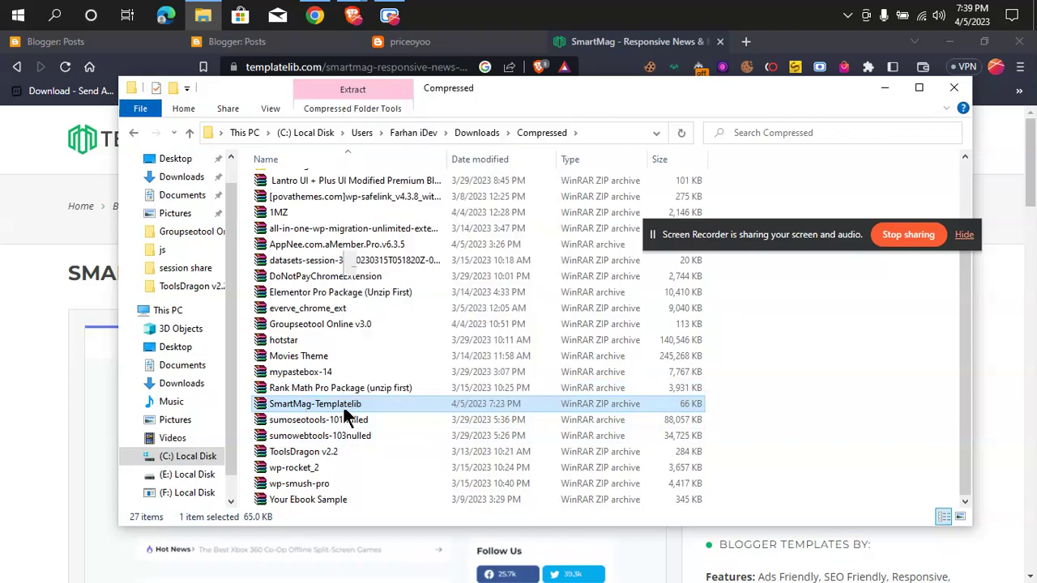
click(341, 260)
scroll(340, 304, up, 2)
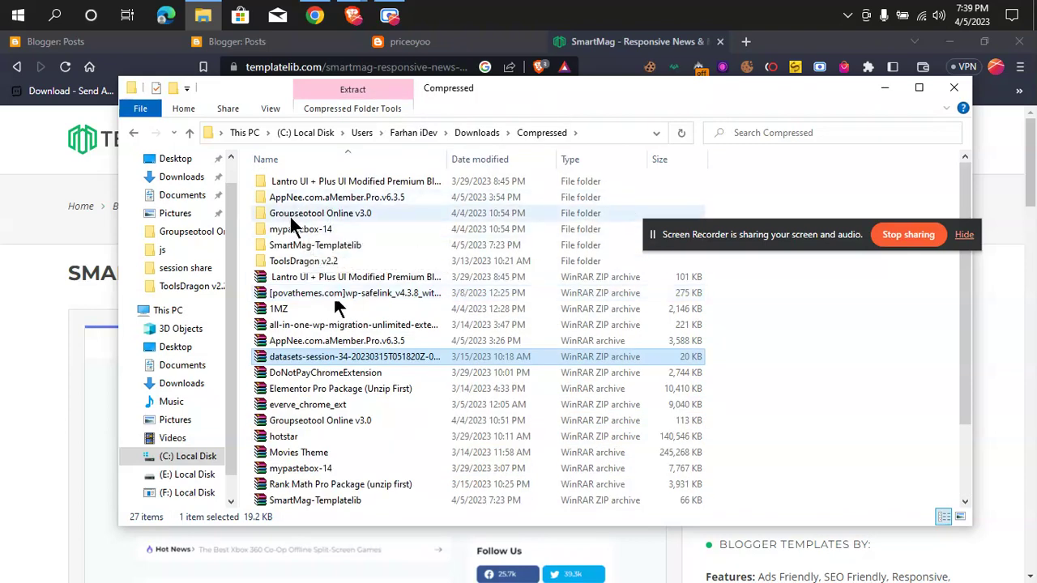
Open the extracted SmartMag-Templatelib folder and go into its Template subfolder
key(a)
double_click(324, 246)
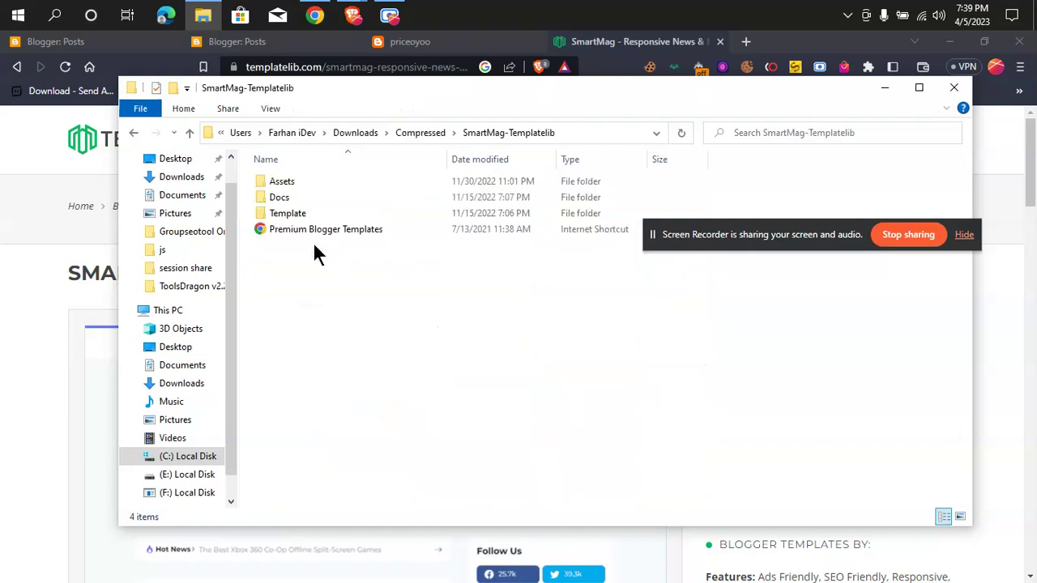
click(282, 182)
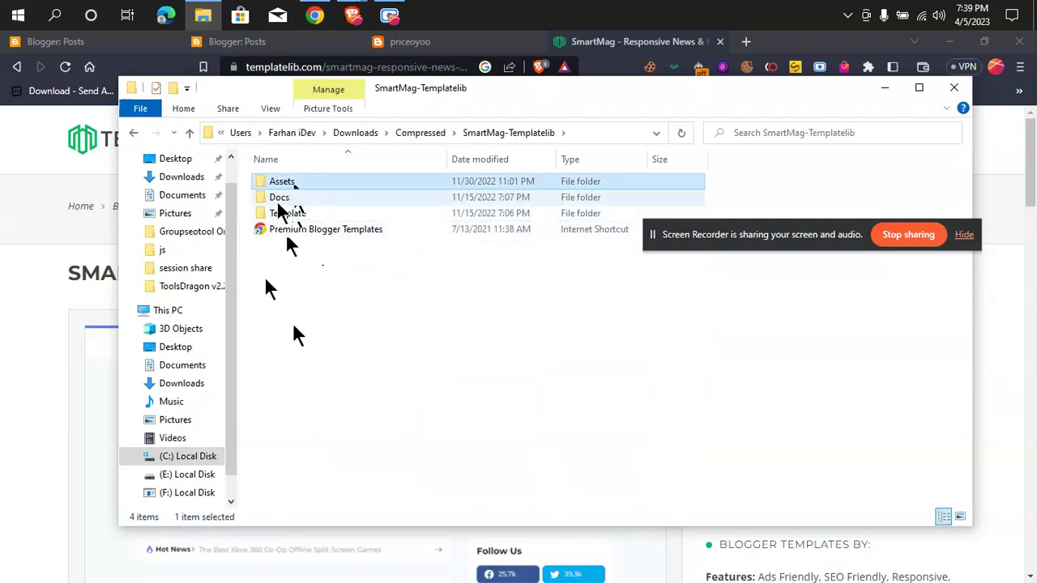
click(291, 214)
click(364, 282)
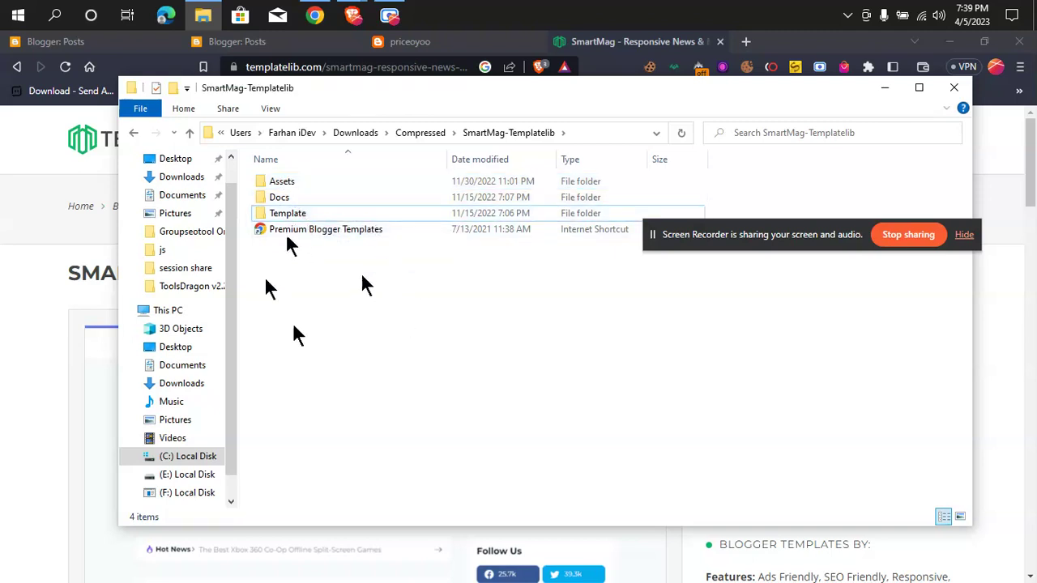
double_click(296, 214)
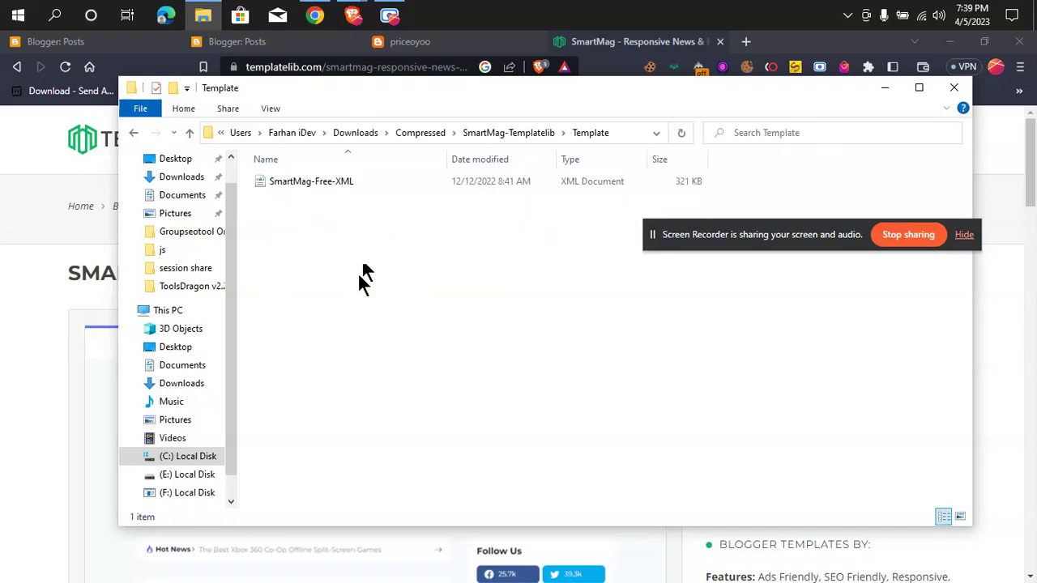
Open the SmartMag-Free-XML file in Notepad
click(273, 181)
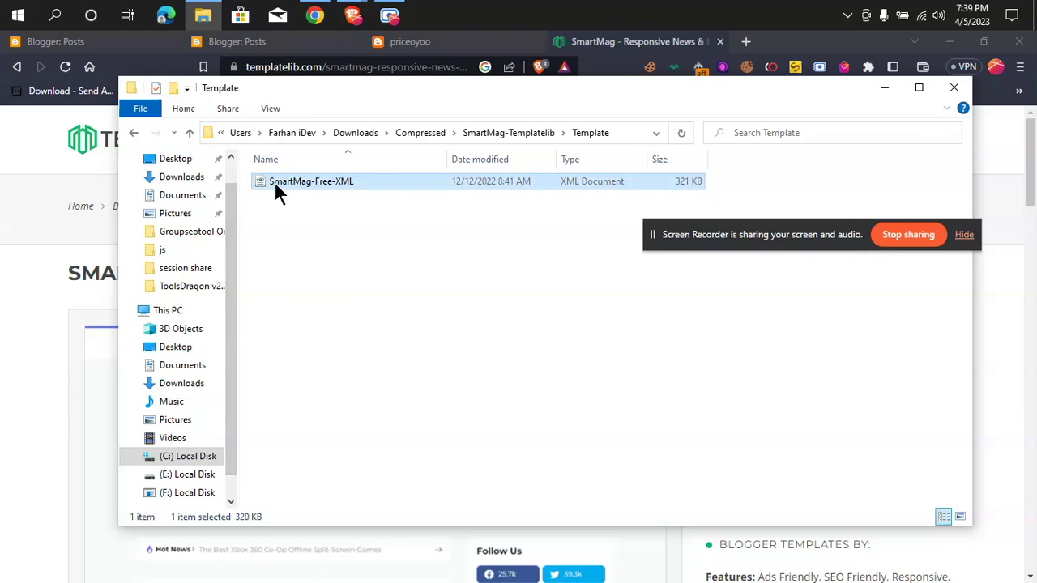
click(334, 237)
click(290, 179)
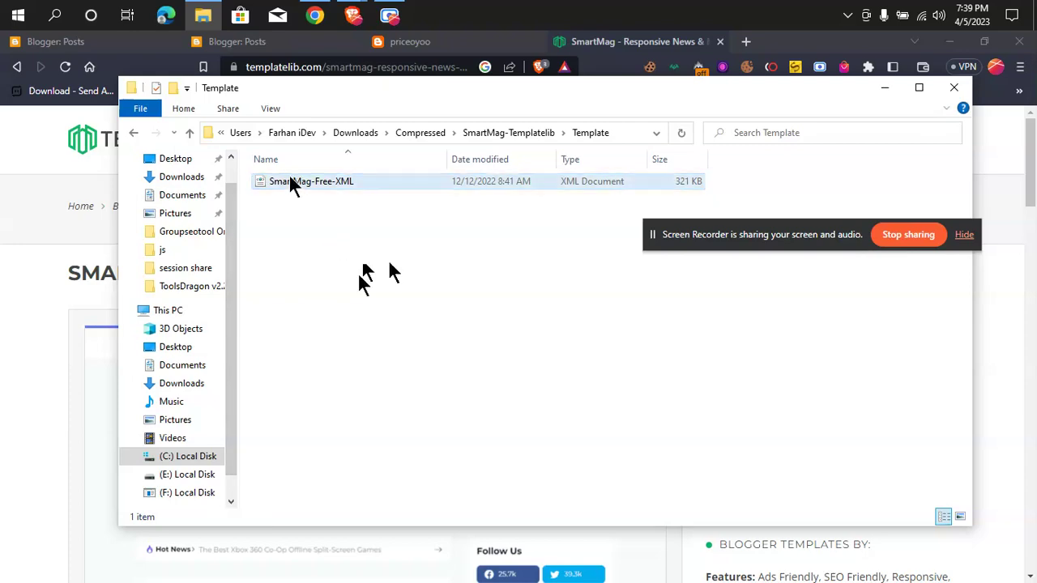
right_click(290, 179)
click(323, 205)
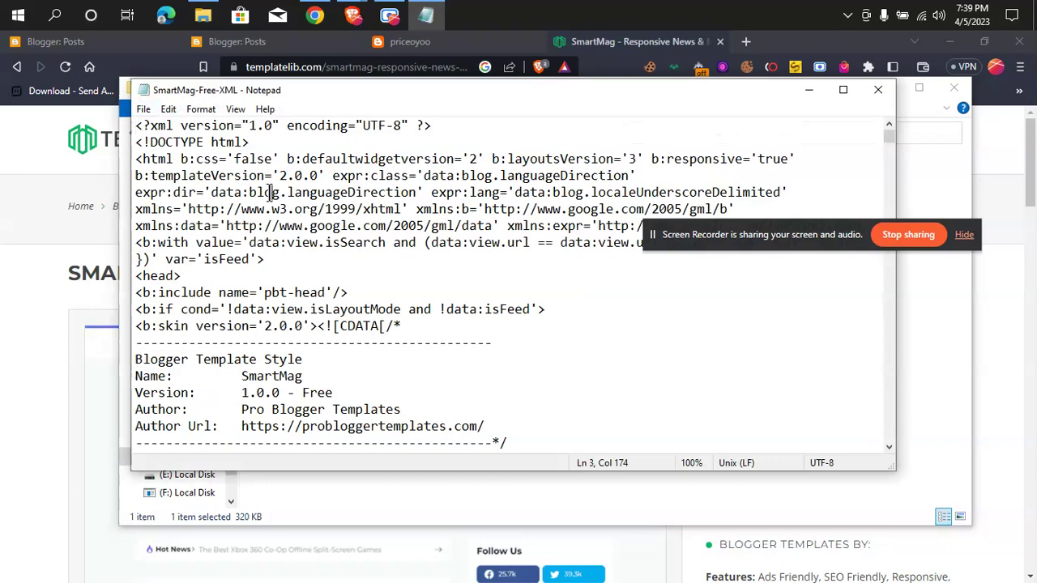
Copy the complete template code from SmartMag-Free-XML and close the file
key(ctrl+a)
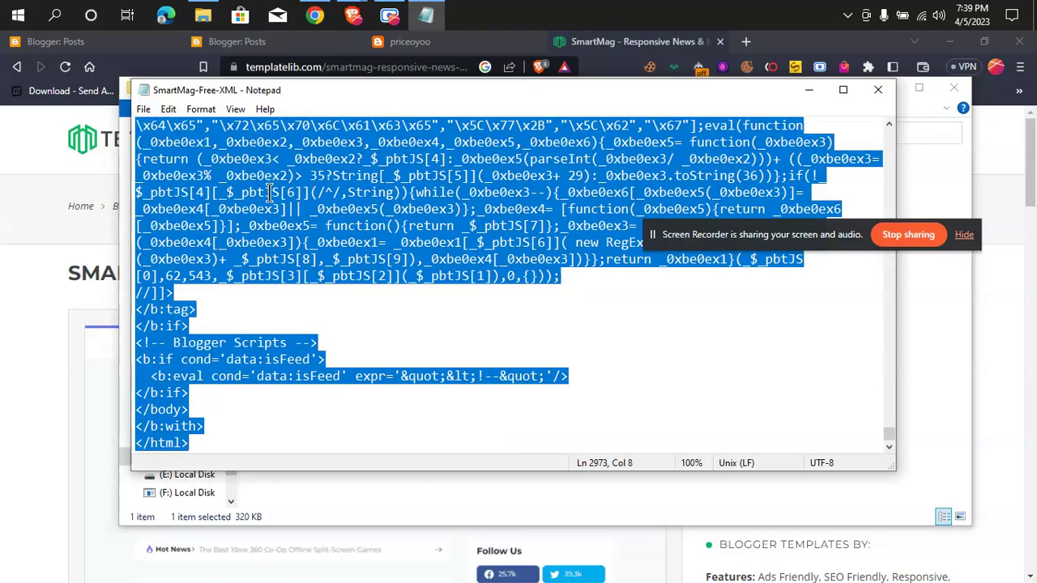
right_click(270, 194)
click(337, 241)
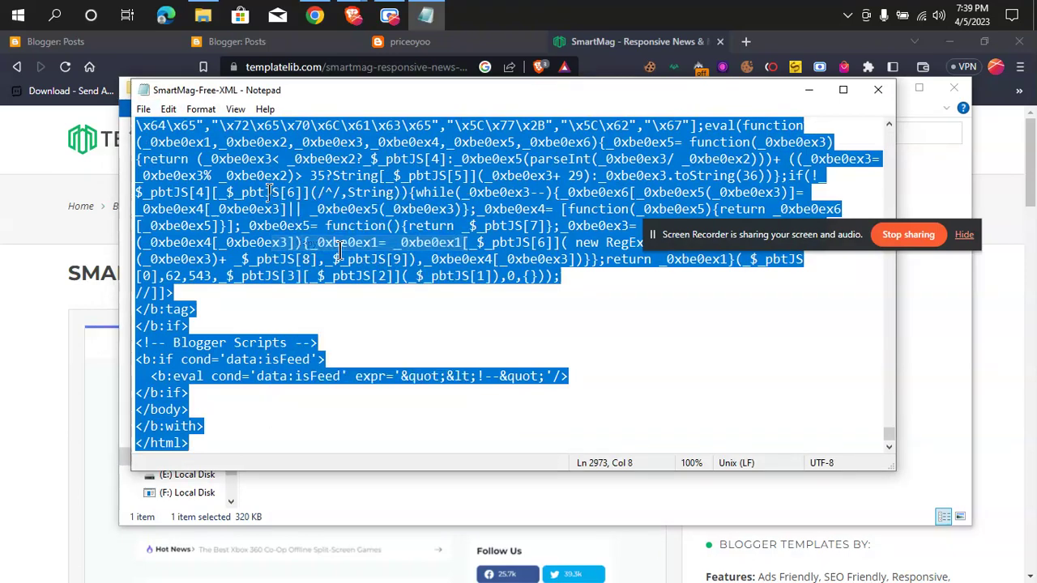
click(879, 94)
click(449, 275)
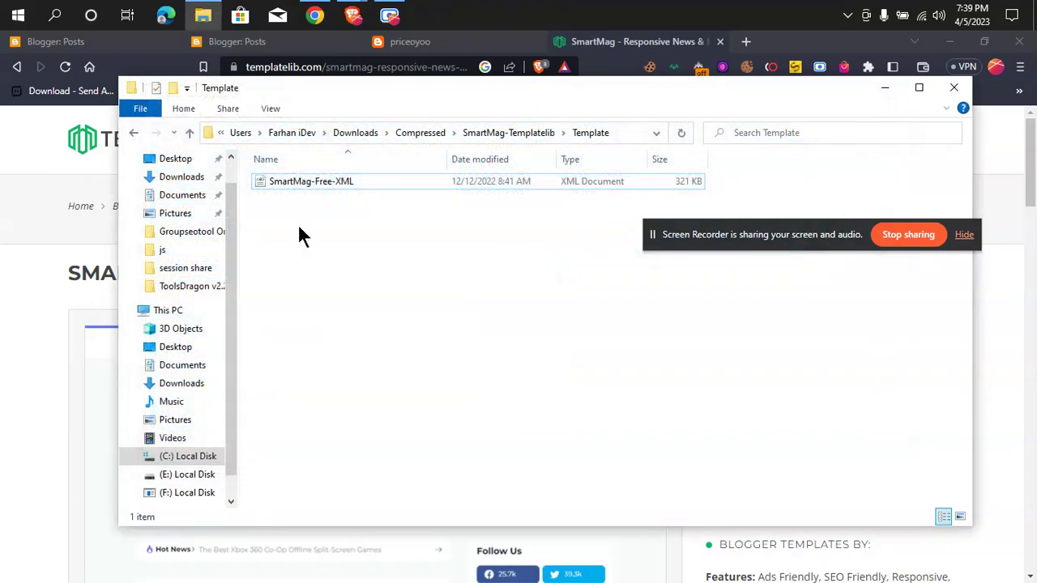
Switch to Brave and open the Theme page of the priceoyoo blog in Blogger
click(315, 15)
mouse_move(353, 25)
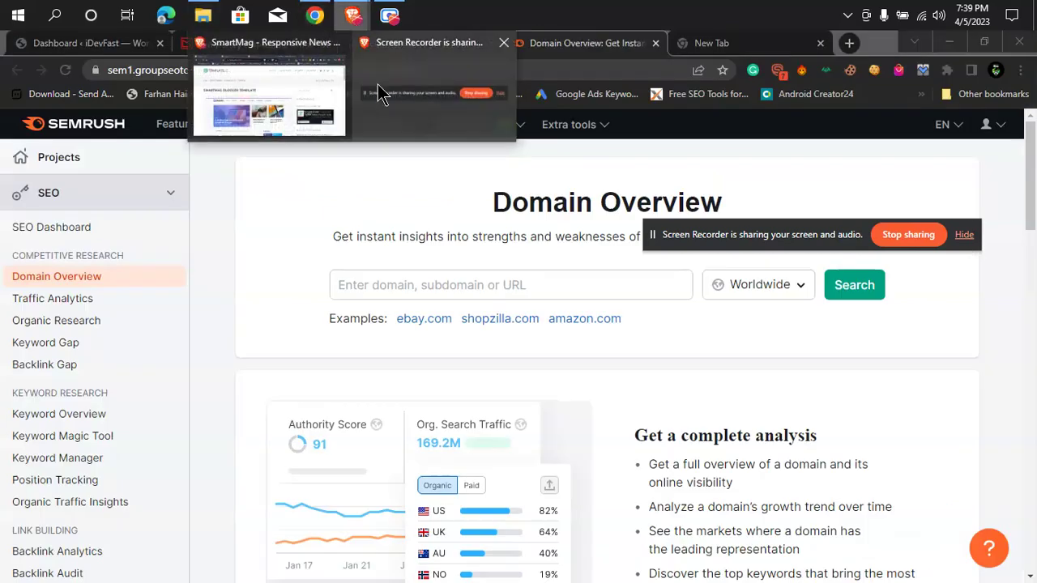
click(282, 120)
click(242, 45)
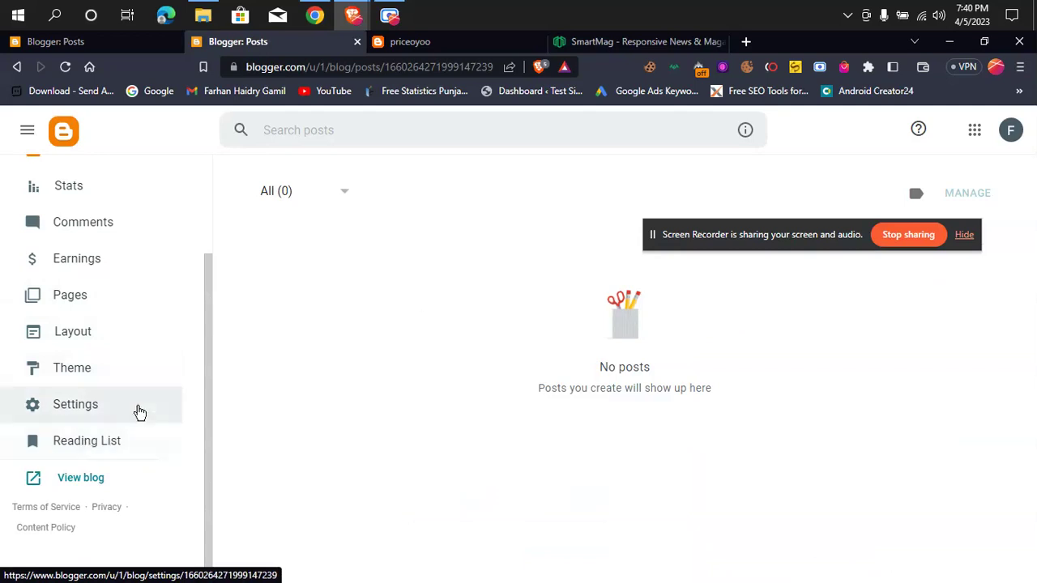
click(77, 377)
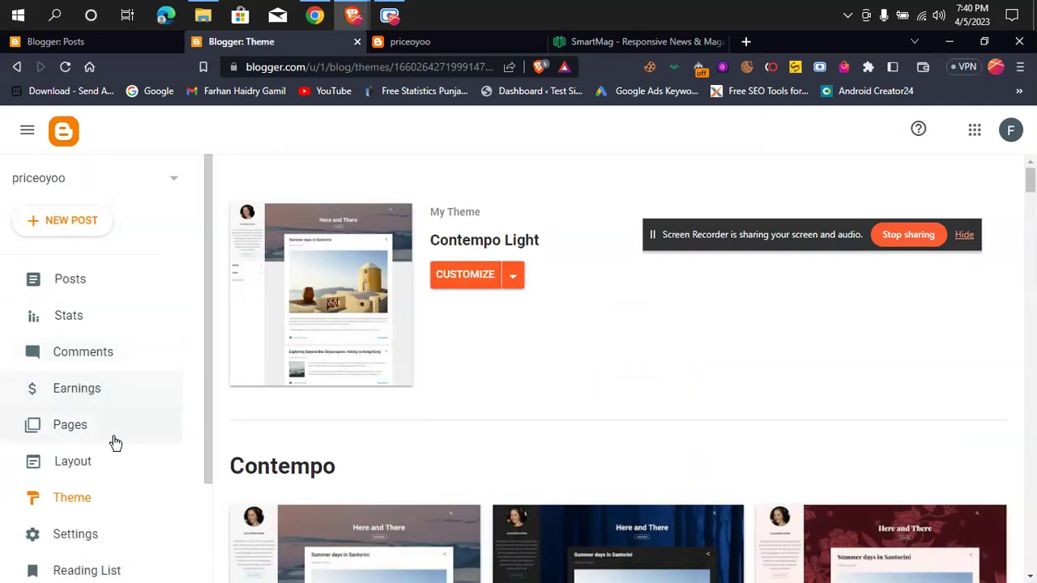
Open the HTML code of the current Contempo Light theme for editing
click(513, 276)
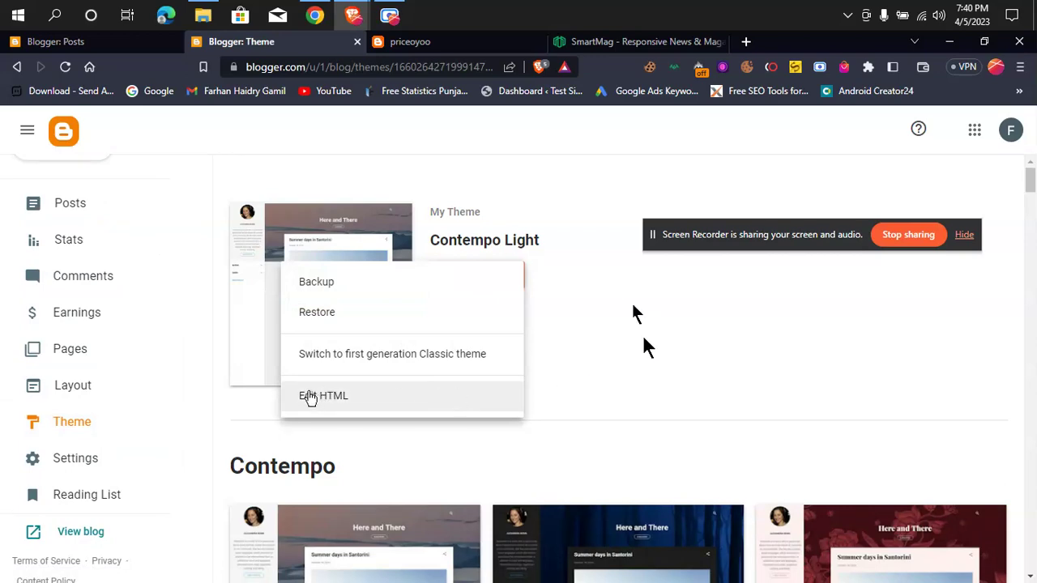
click(571, 308)
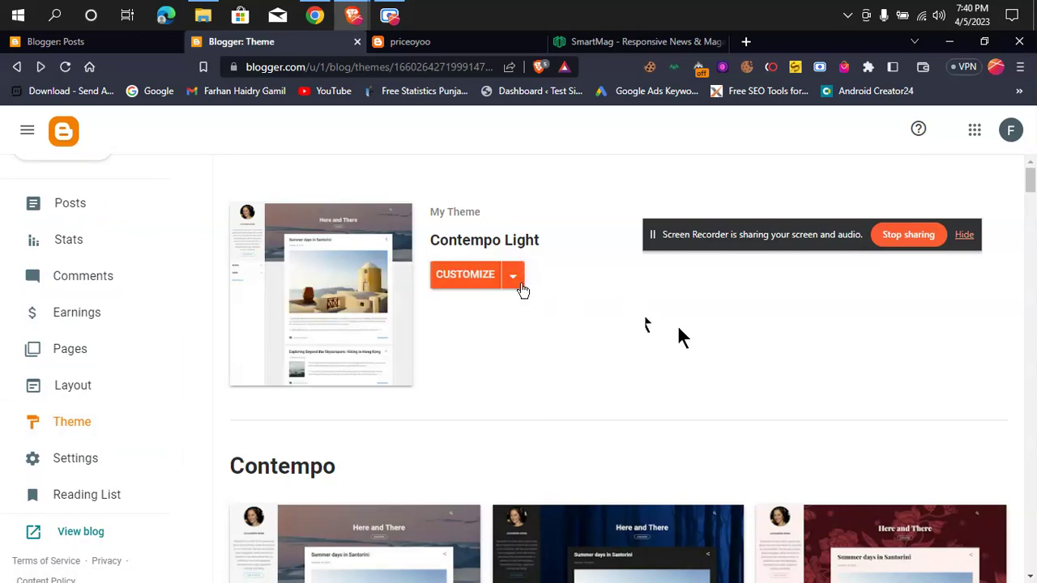
click(516, 279)
click(328, 403)
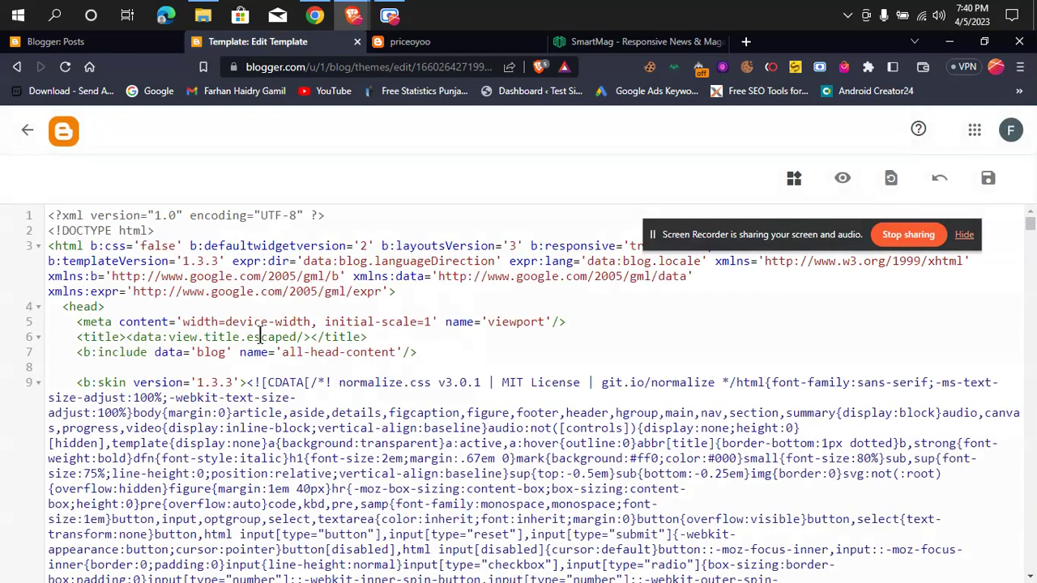
Replace the entire existing theme code with the copied SmartMag template code
key(ctrl+a)
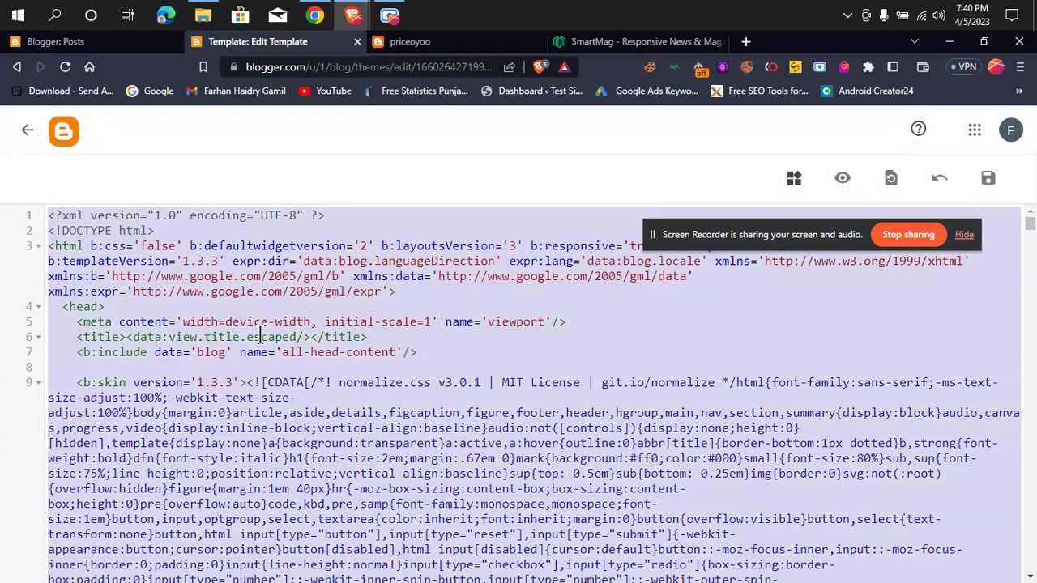
key(BackSpace)
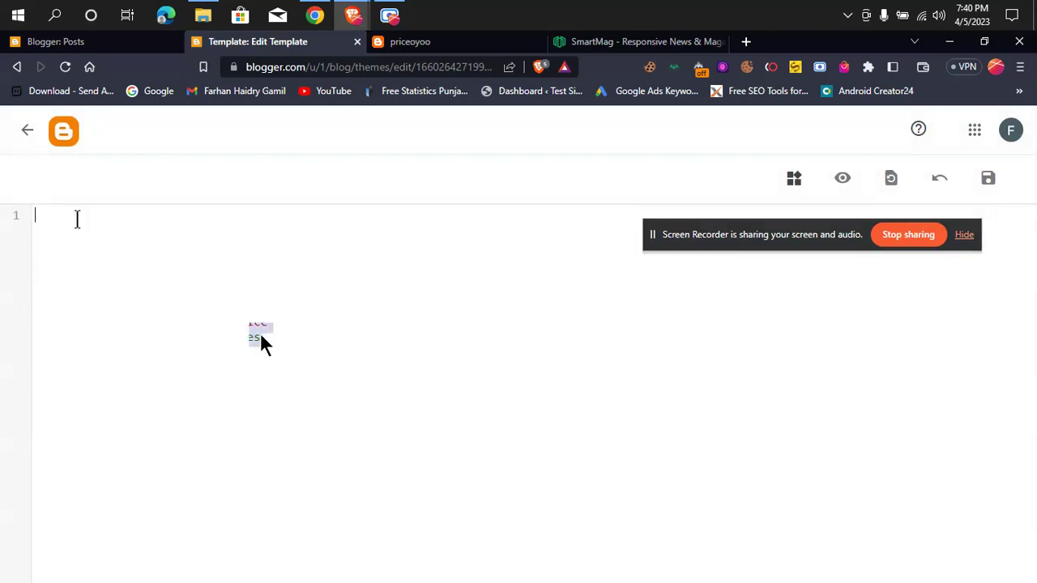
right_click(72, 222)
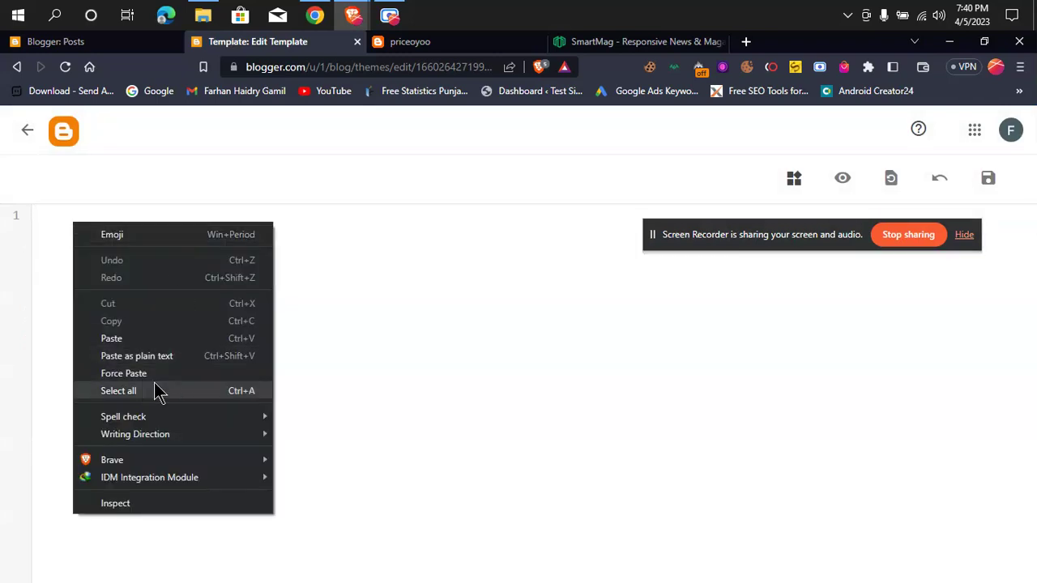
click(128, 344)
click(244, 327)
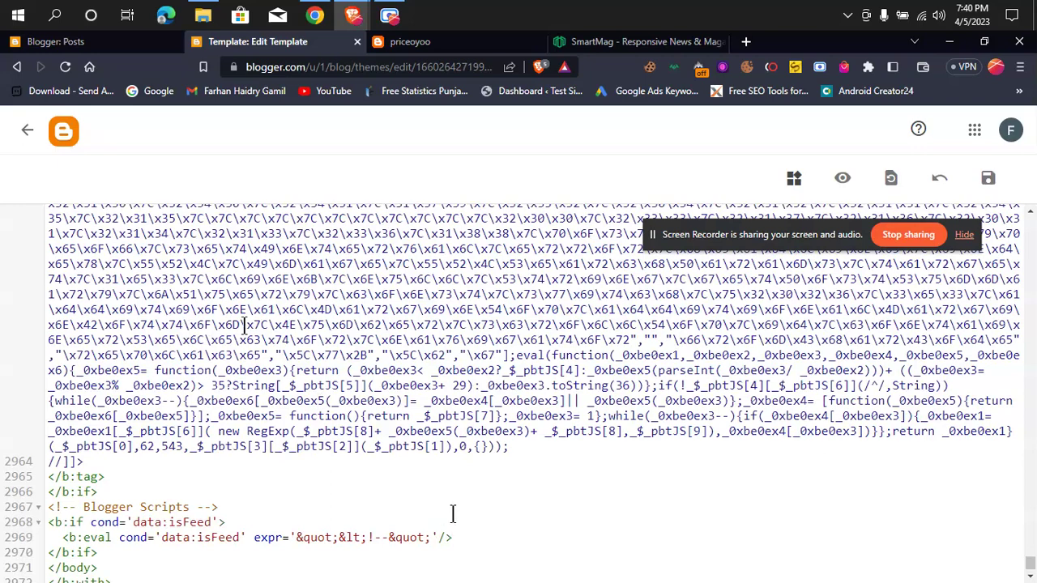
Move the screen-sharing bar out of the way and save the edited theme code
drag(688, 243, 429, 571)
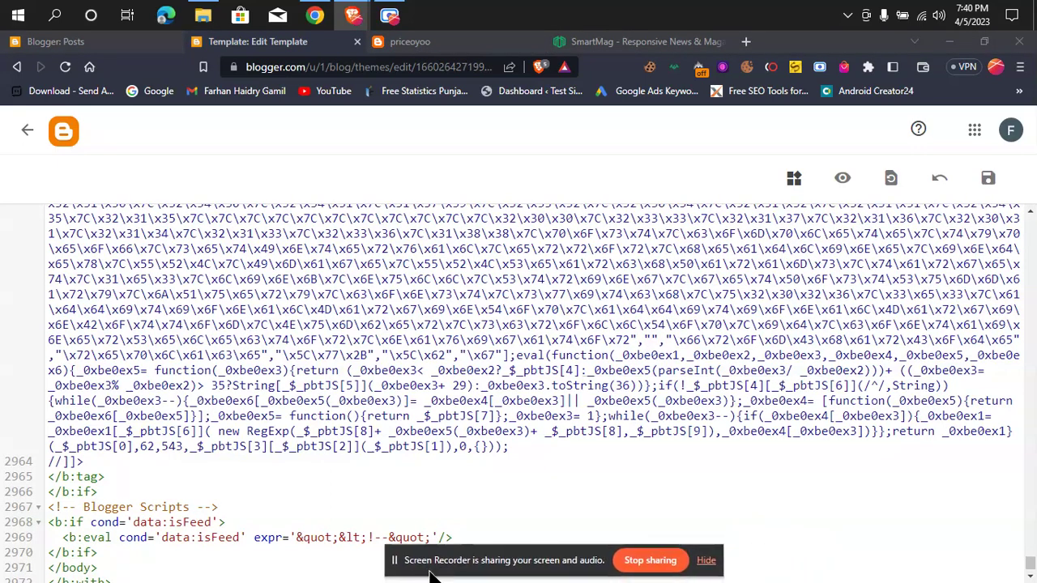
click(988, 187)
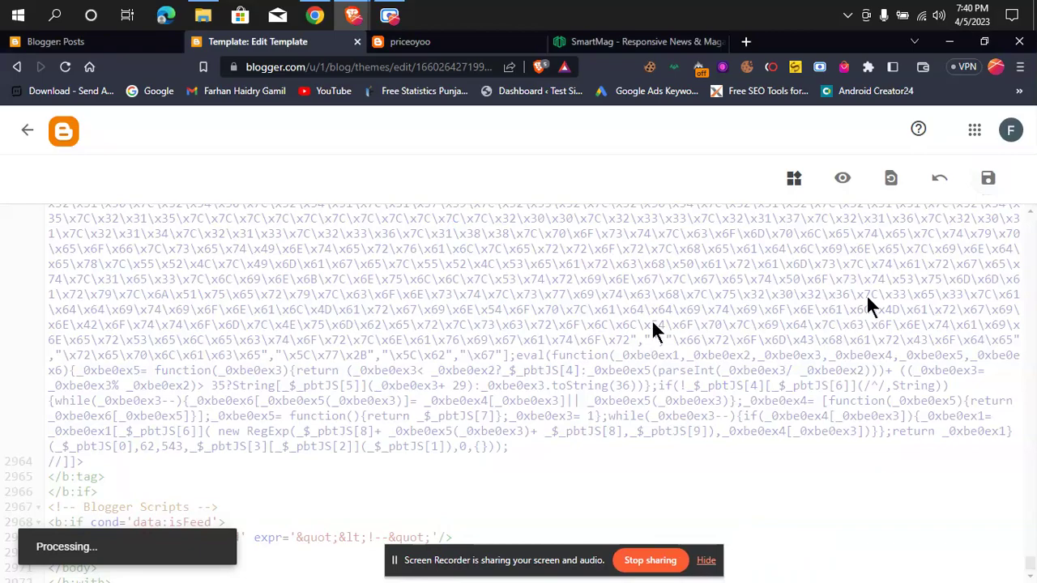
scroll(652, 326, up, 5)
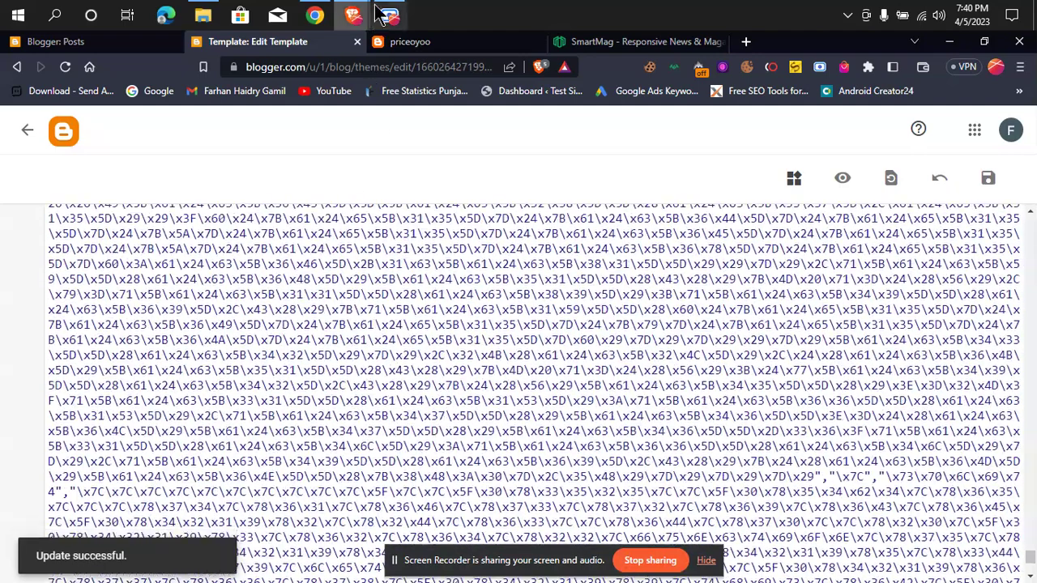
View the live priceoyoo blog and examine its new SmartMag layout from the header to the footer
click(413, 42)
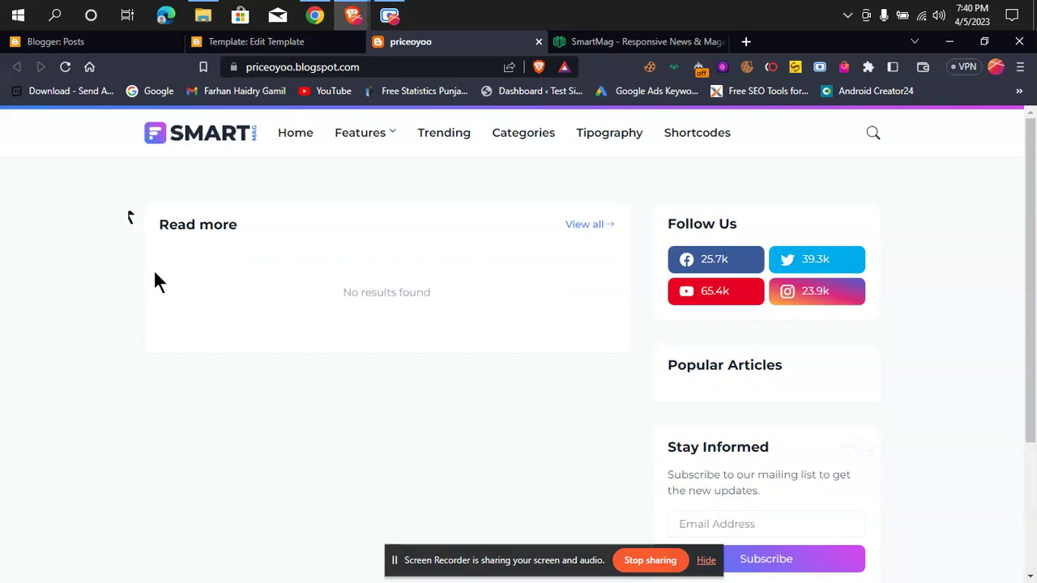
scroll(240, 323, down, 2)
scroll(251, 361, up, 1)
scroll(251, 361, up, 2)
scroll(224, 376, down, 2)
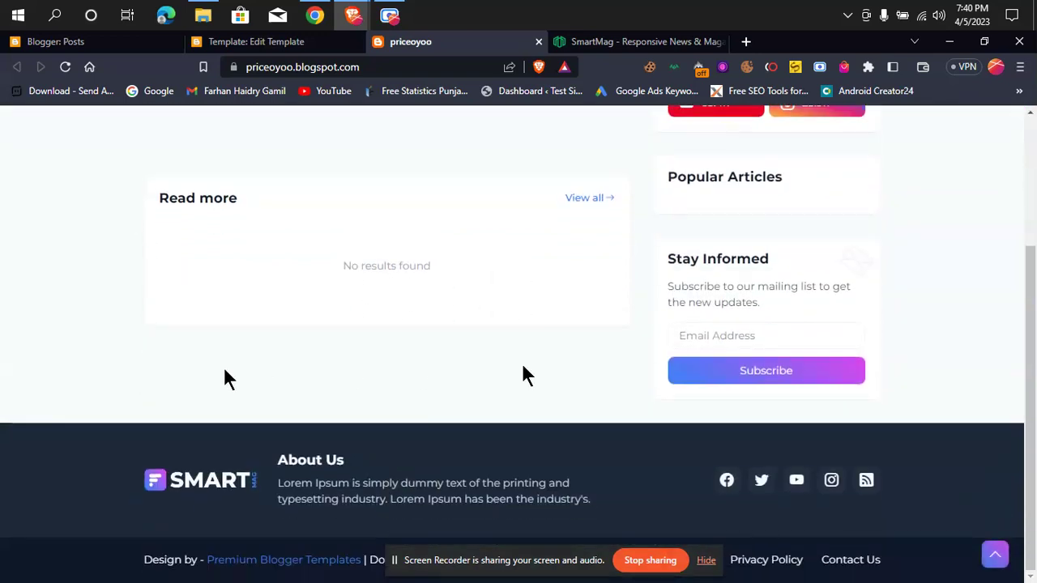
scroll(369, 290, up, 2)
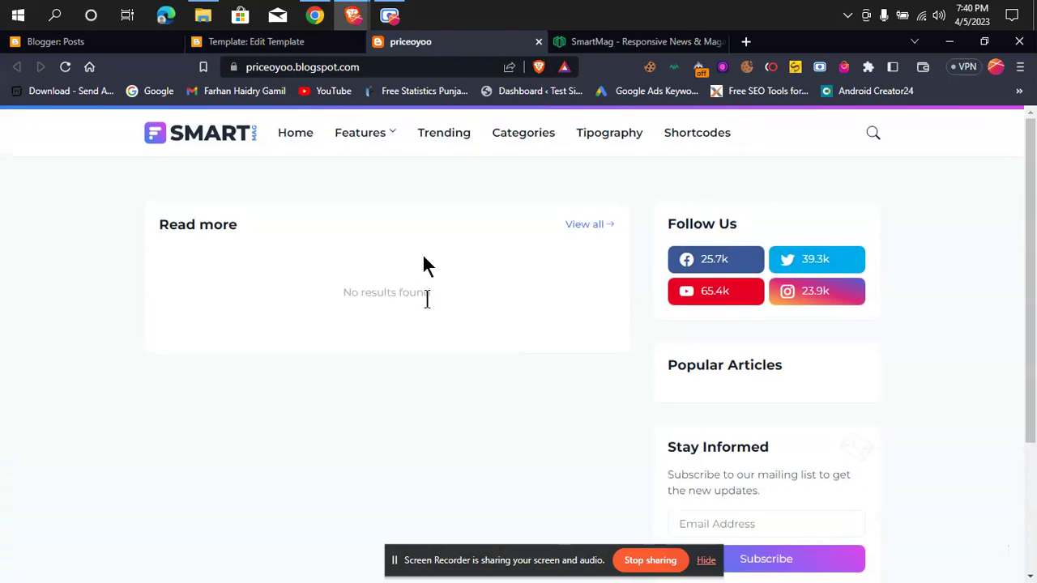
Open the SmartMag demo site from its TemplateLib page and browse to the available demo versions
click(597, 42)
scroll(364, 389, down, 4)
click(291, 342)
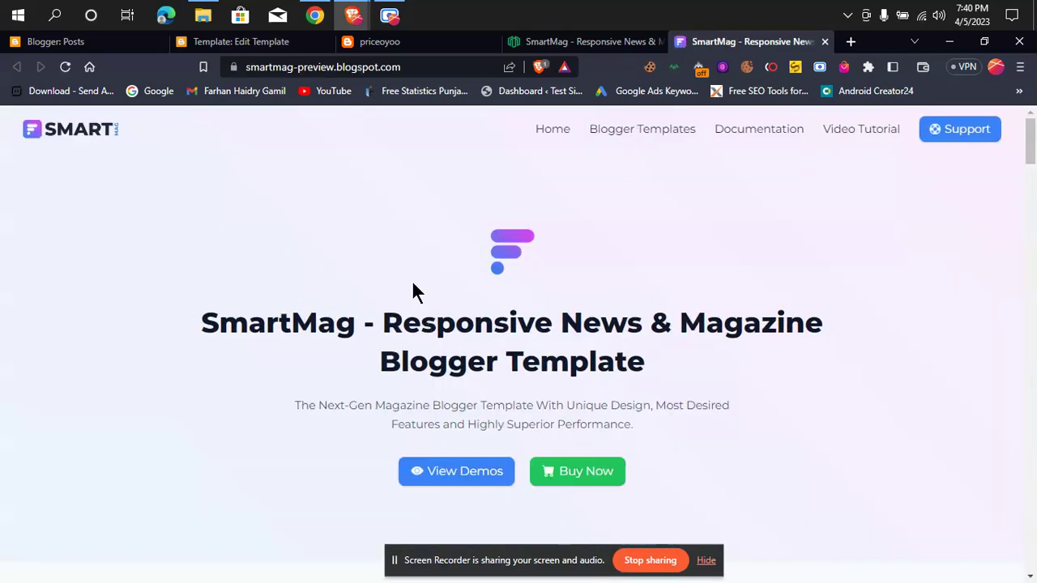
scroll(413, 291, down, 8)
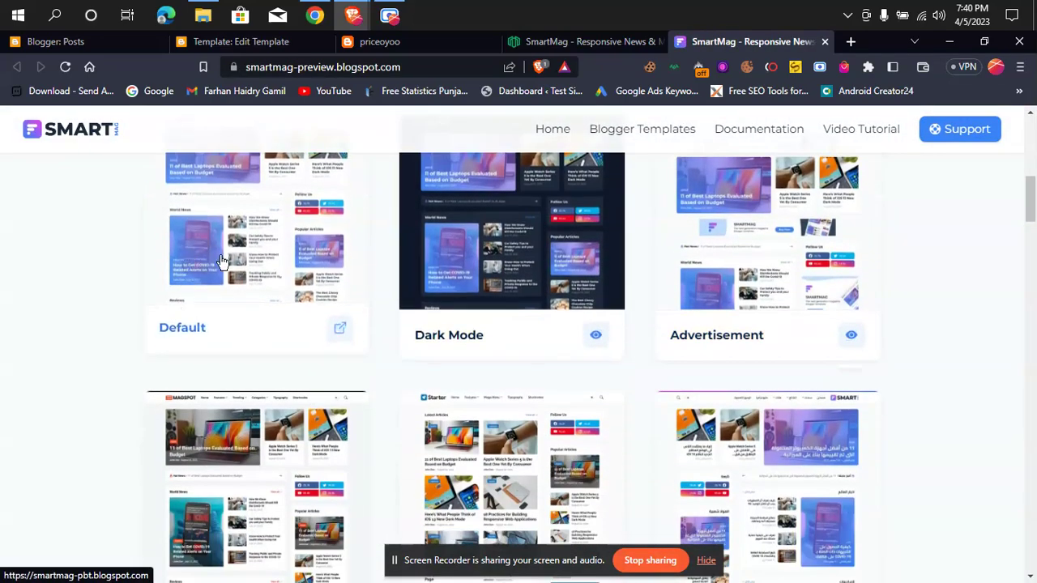
scroll(194, 259, up, 1)
Open the Default SmartMag demo and examine its header menus and home page sections
click(267, 297)
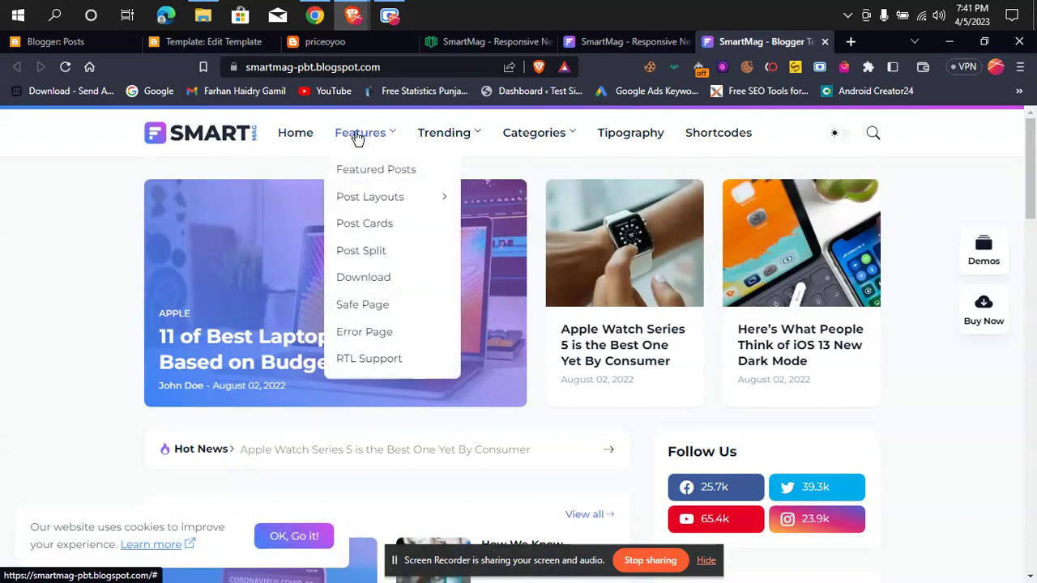
mouse_move(420, 150)
mouse_move(558, 138)
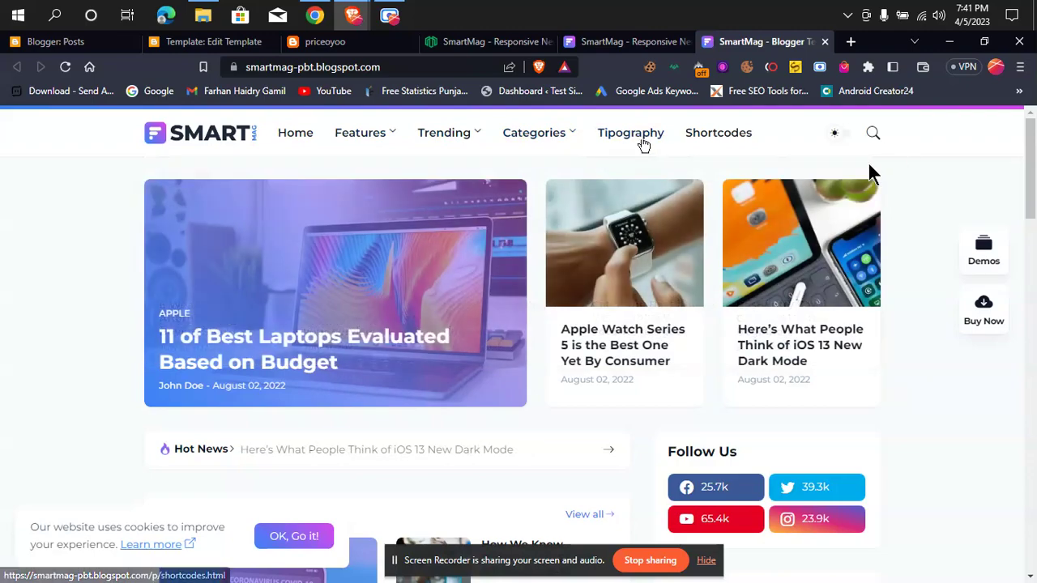
scroll(651, 325, down, 10)
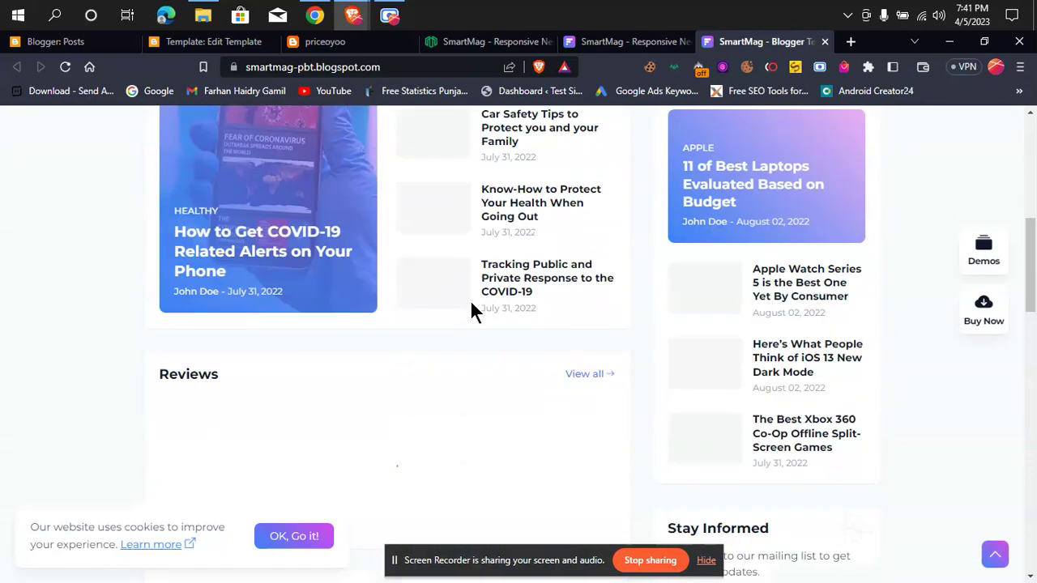
scroll(472, 310, up, 3)
scroll(465, 314, up, 3)
scroll(226, 318, down, 7)
scroll(225, 319, down, 3)
scroll(396, 340, up, 7)
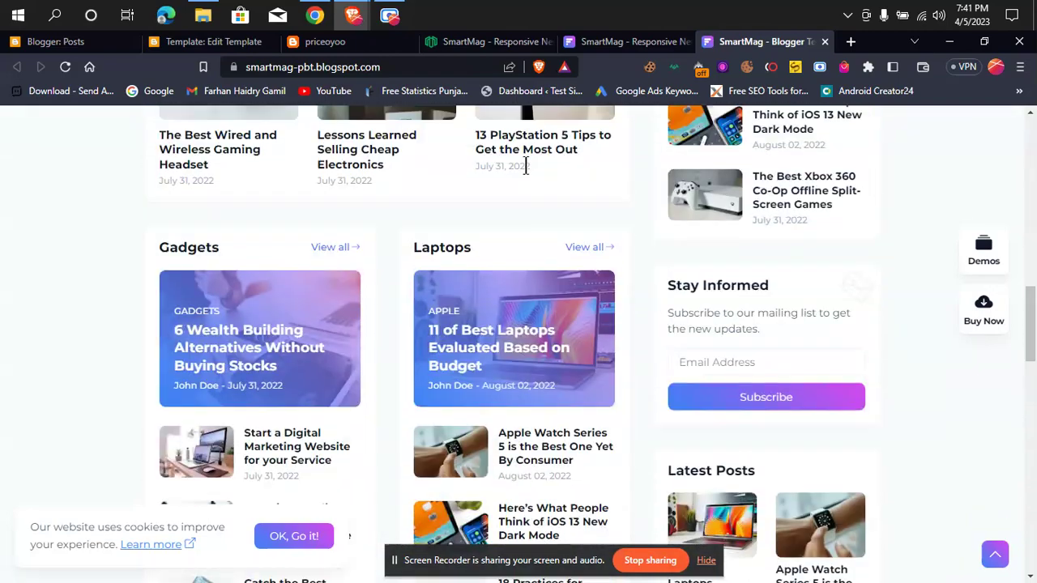
Revisit the SmartMag demos overview and the live priceoyoo blog to compare them with the Default demo
click(594, 48)
scroll(328, 242, up, 5)
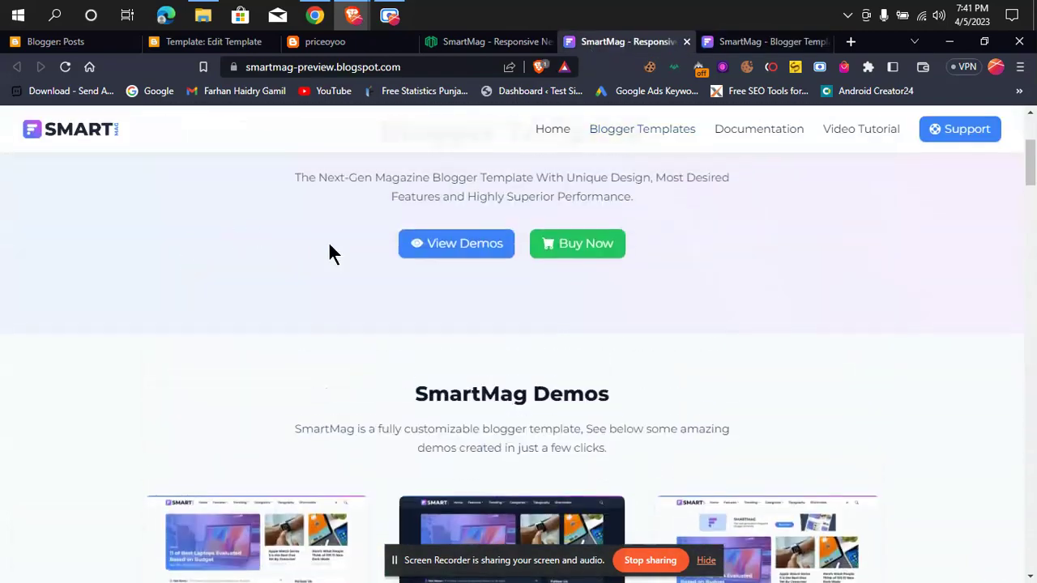
click(323, 41)
scroll(401, 243, down, 2)
scroll(478, 323, up, 2)
Return to the Default demo and examine its lower post sections and sidebar widgets, including Latest Posts and Main Tags
click(747, 44)
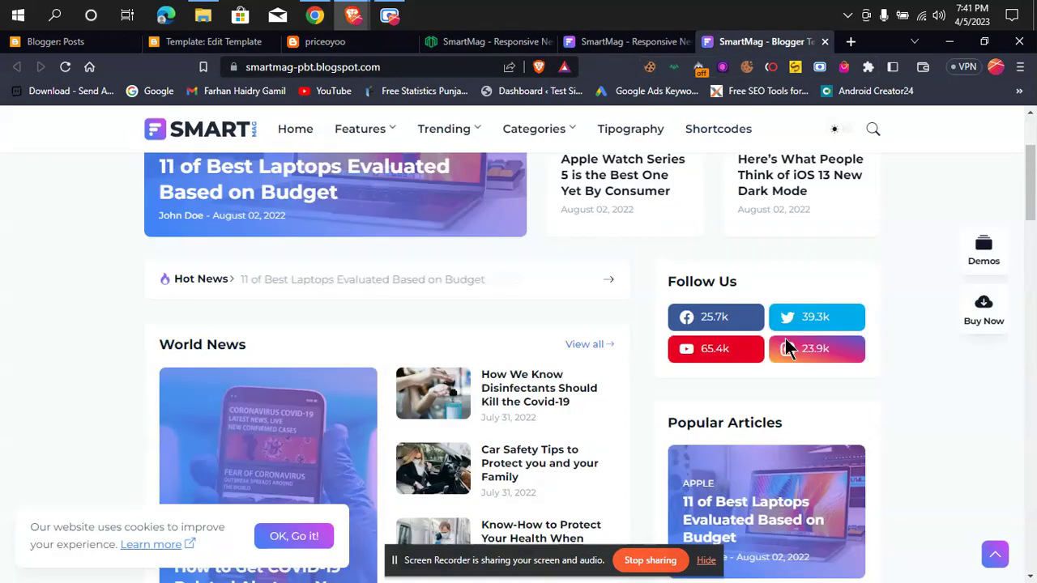
scroll(883, 324, down, 20)
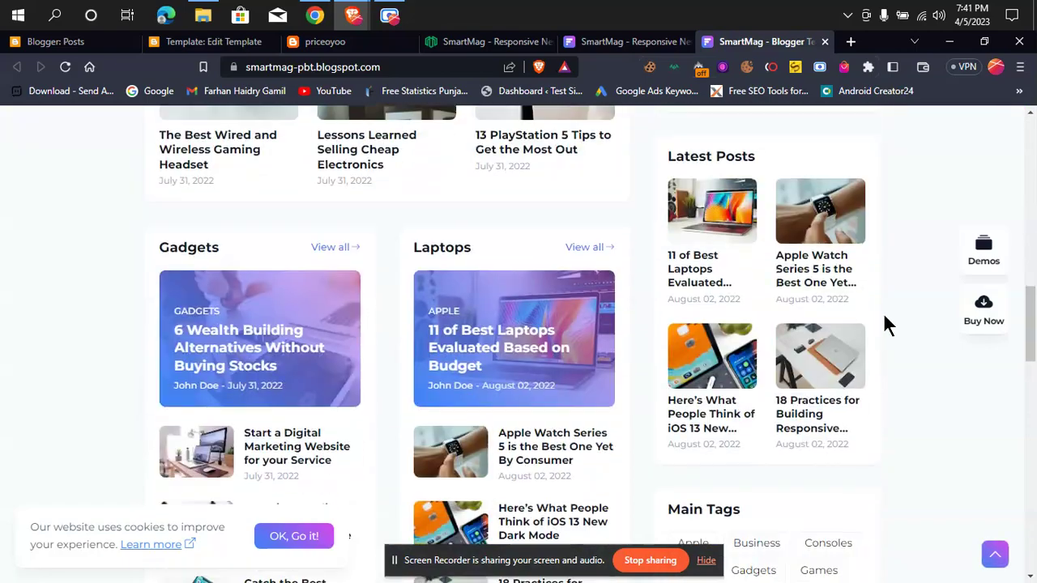
scroll(840, 343, down, 6)
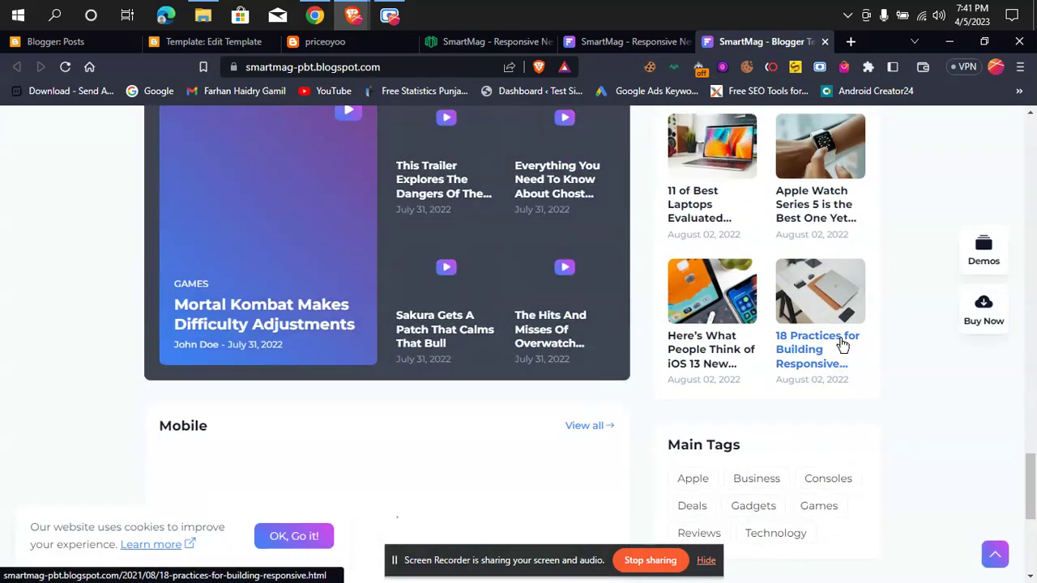
scroll(776, 328, up, 3)
scroll(776, 324, up, 15)
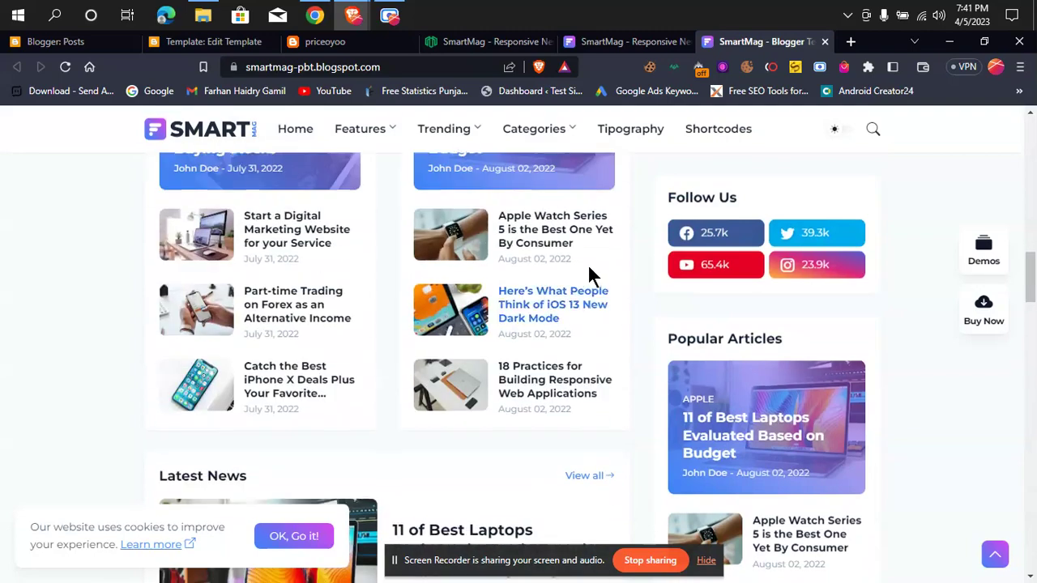
scroll(581, 262, up, 5)
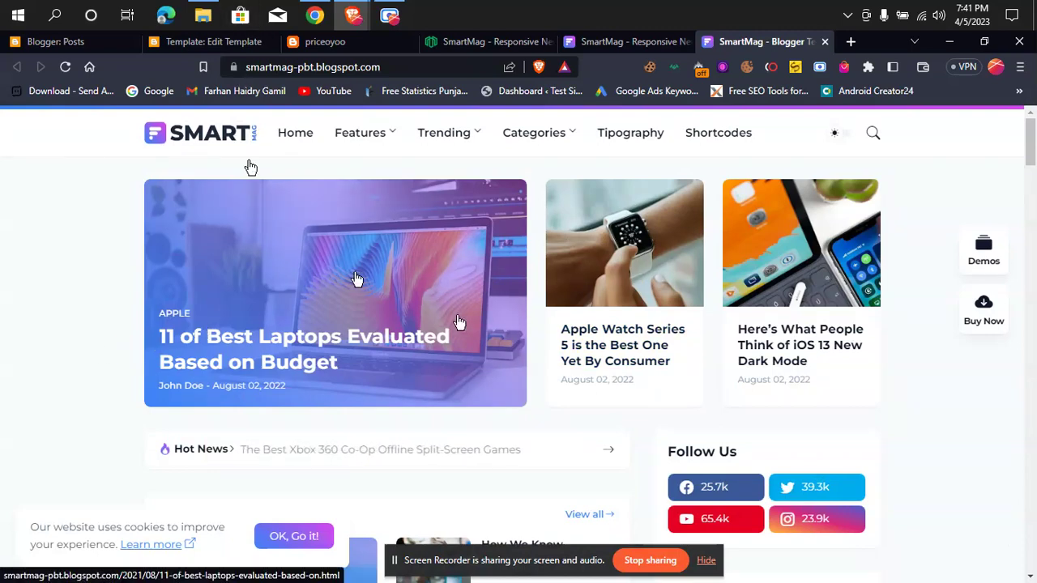
Examine the Default demo's featured posts, Hot News ticker and World News section
scroll(442, 282, down, 2)
scroll(447, 281, down, 2)
scroll(347, 324, up, 4)
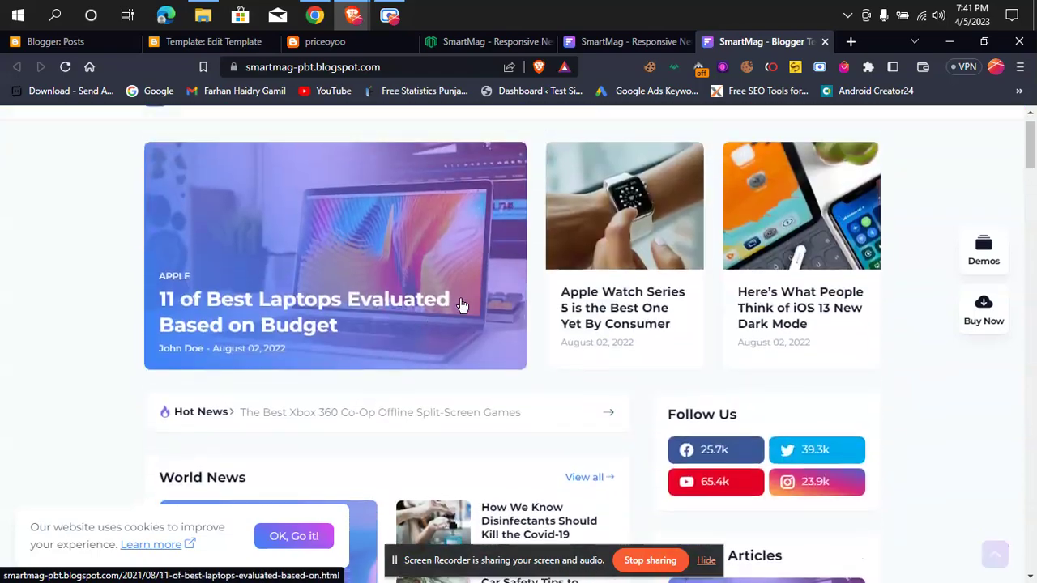
scroll(333, 288, down, 2)
scroll(335, 286, down, 7)
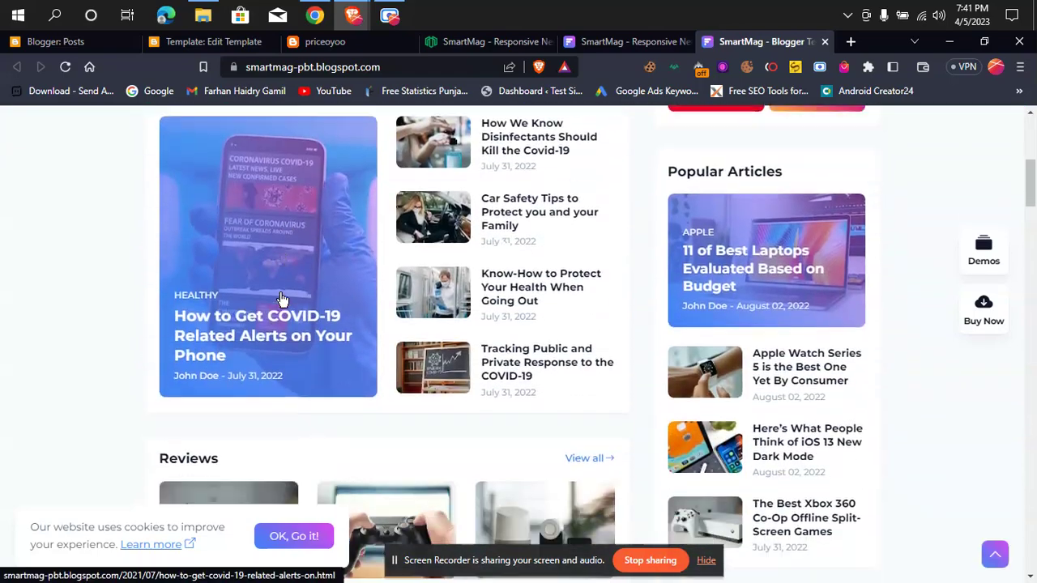
scroll(266, 301, up, 8)
scroll(220, 188, up, 1)
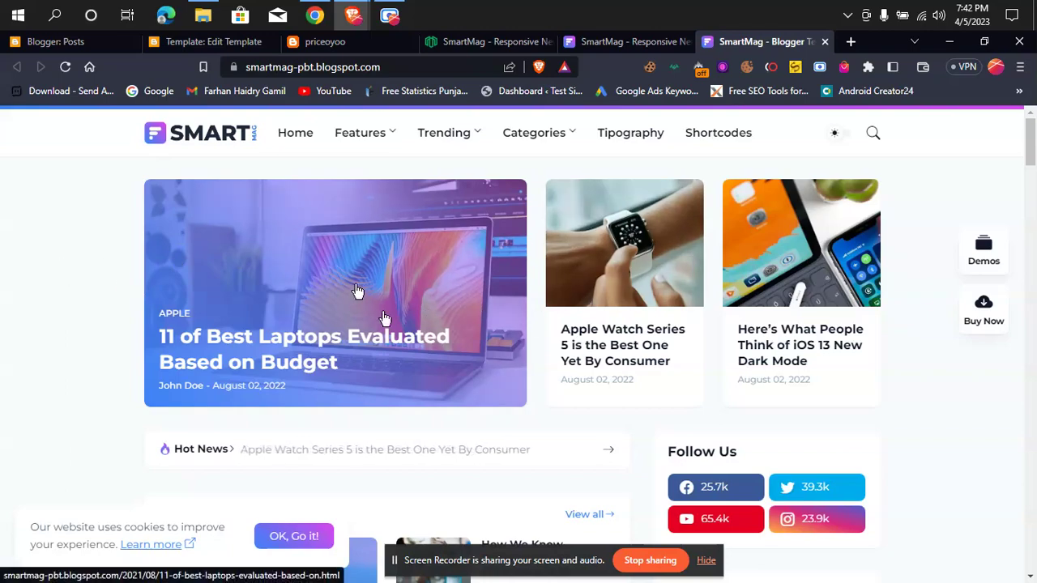
scroll(369, 312, down, 3)
scroll(520, 267, down, 4)
scroll(385, 257, up, 5)
scroll(385, 256, up, 2)
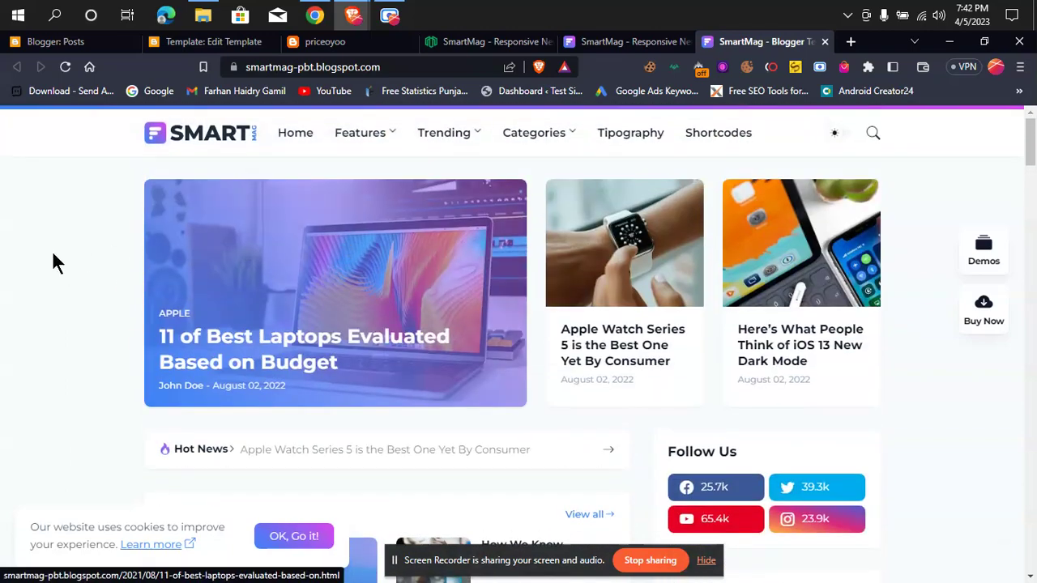
Switch to the live priceoyoo blog and inspect its content area and header menu
click(338, 47)
scroll(344, 259, down, 3)
scroll(209, 292, up, 1)
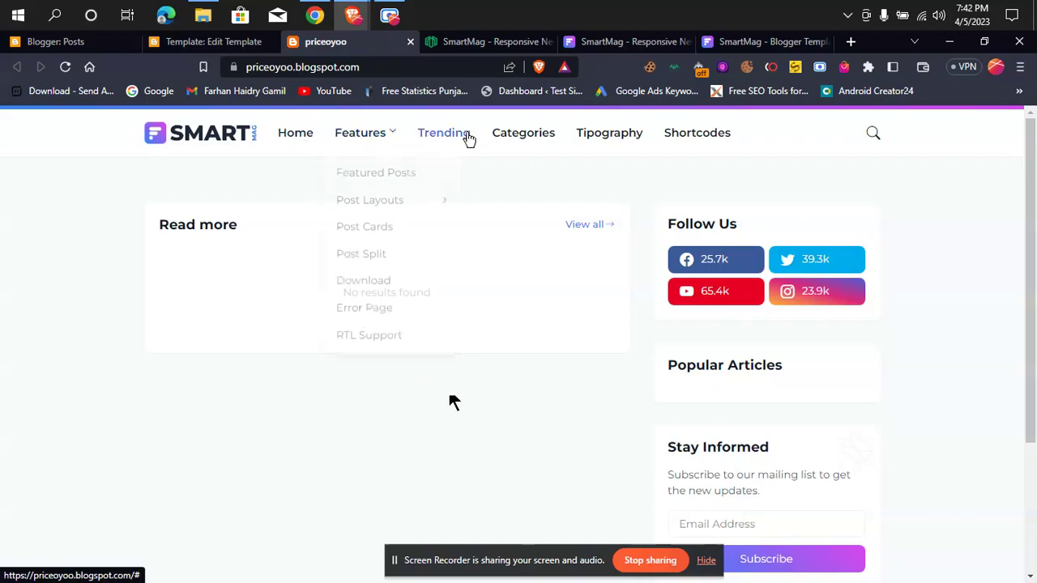
Leave the theme code editor and open the Layout page of the priceoyoo blog
click(199, 41)
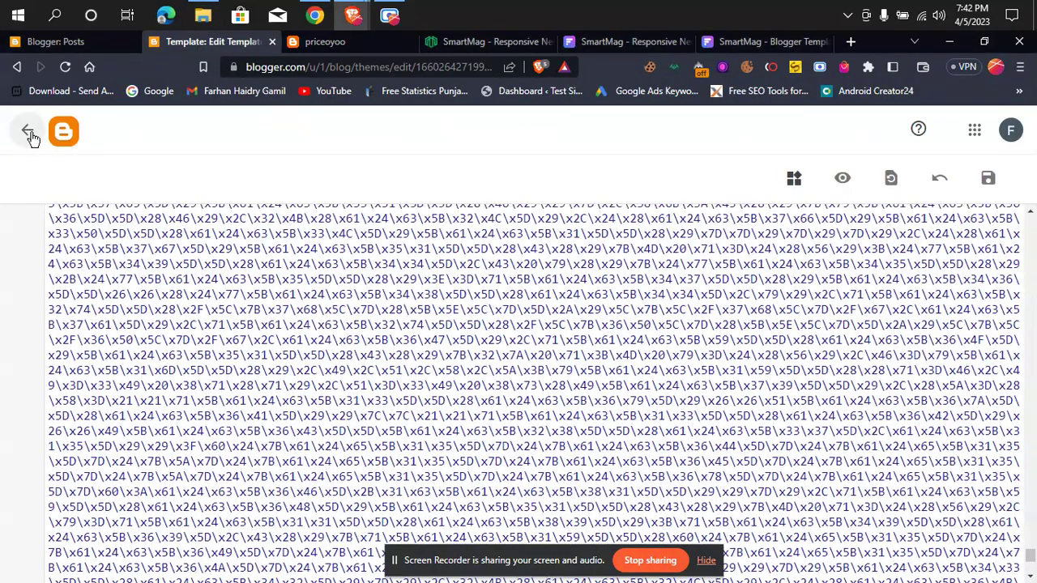
click(27, 130)
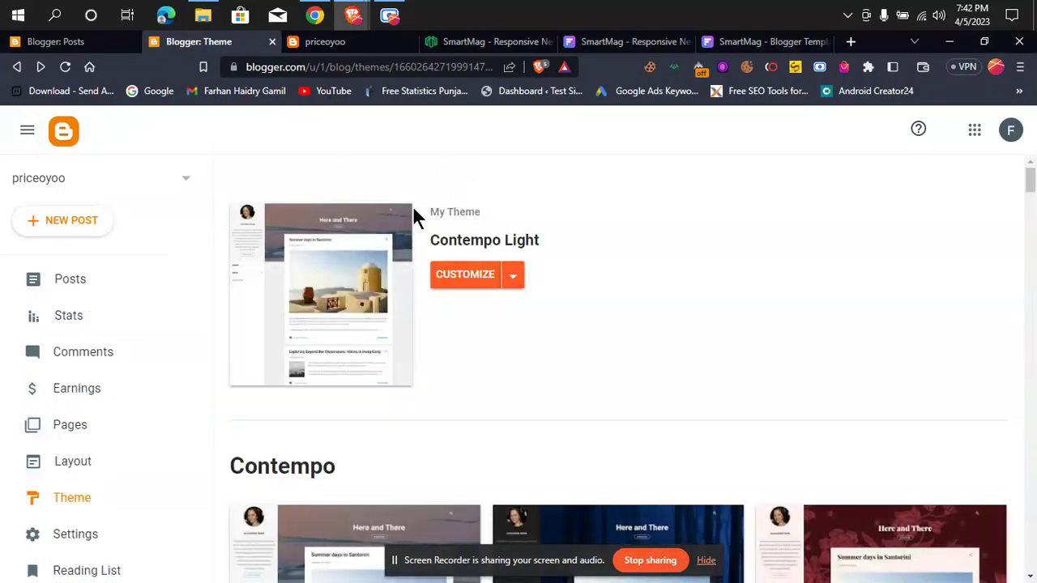
scroll(106, 433, down, 1)
click(73, 385)
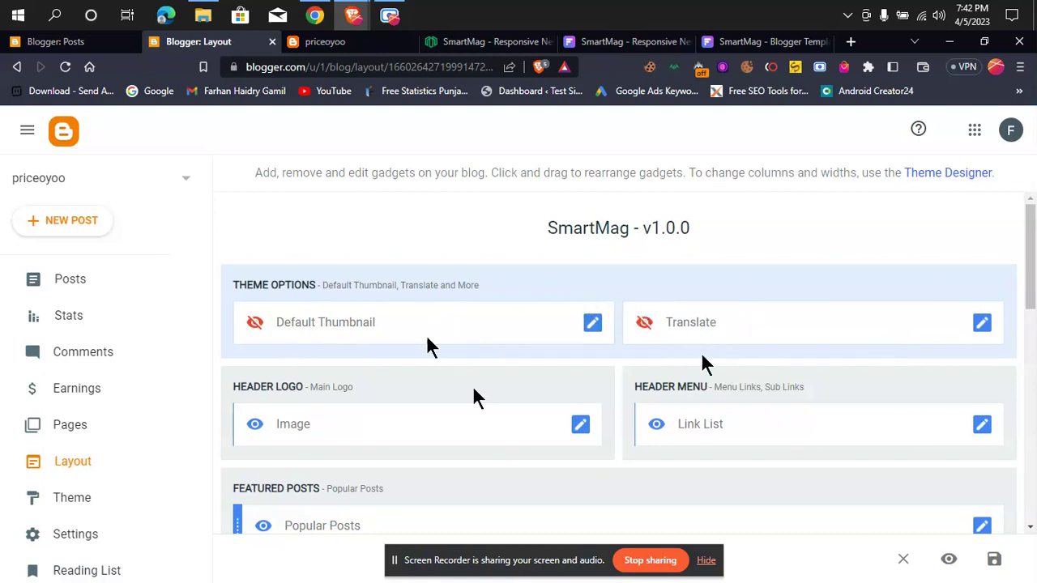
scroll(709, 348, down, 1)
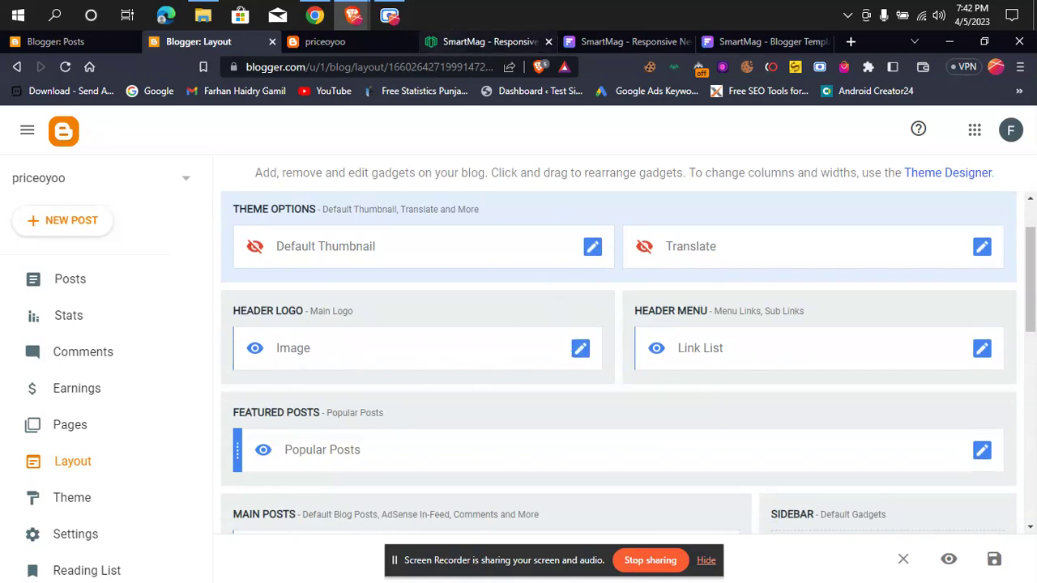
Open the Header Logo image gadget's settings and compare its image with the logo on the live blog
click(461, 47)
click(324, 42)
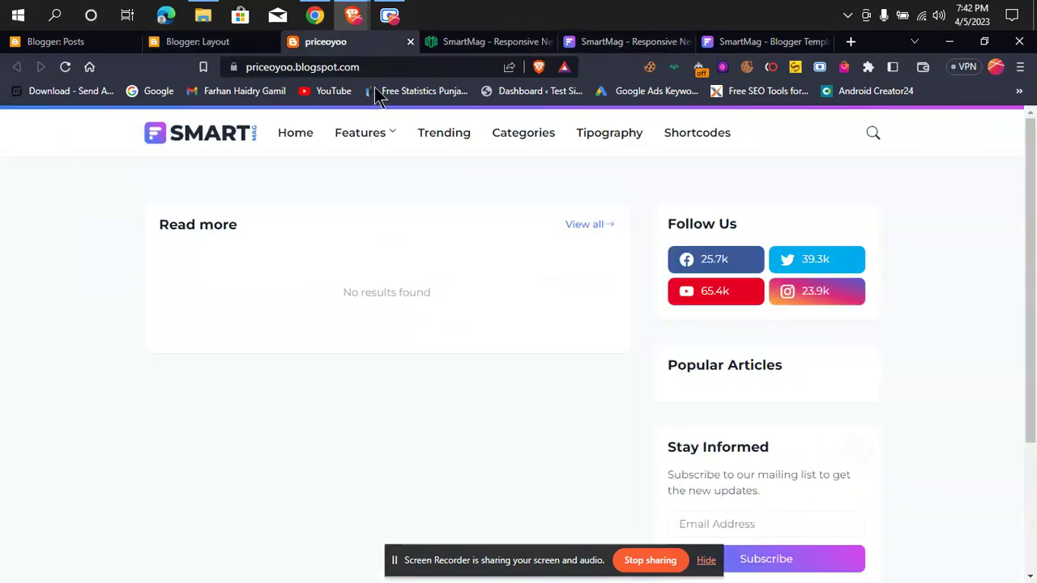
click(206, 46)
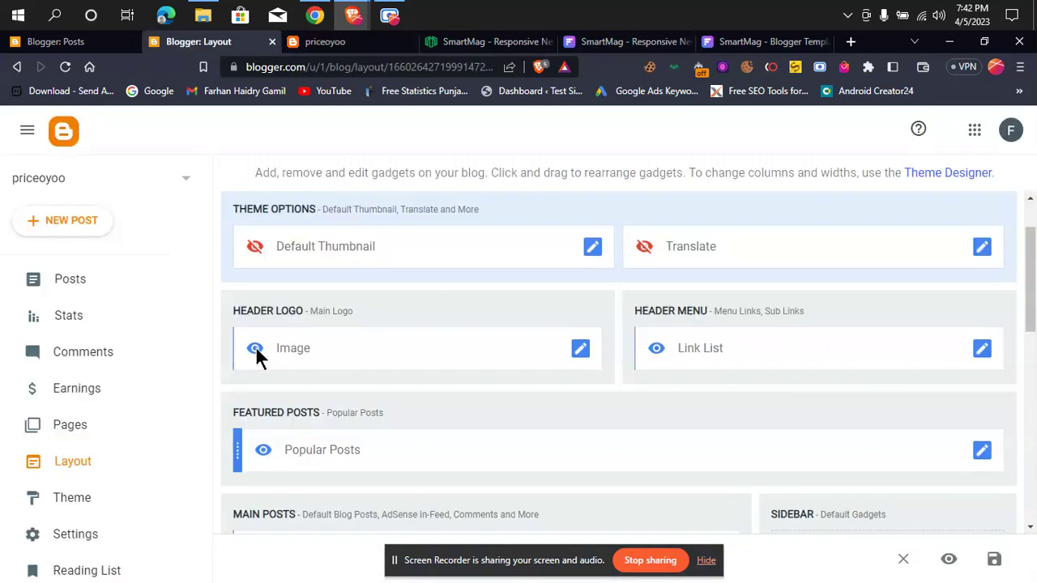
click(581, 351)
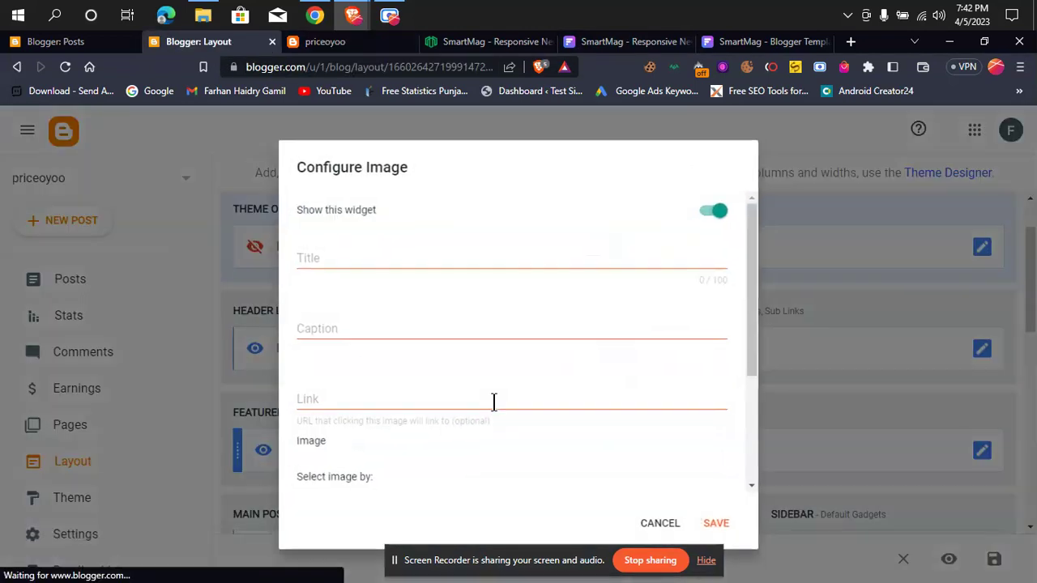
scroll(446, 324, down, 2)
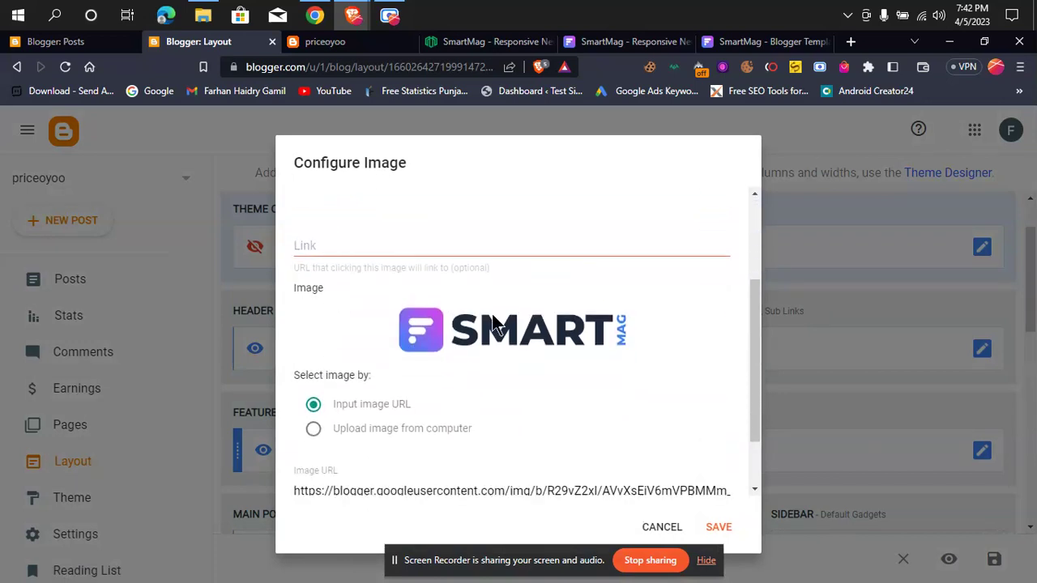
click(470, 45)
click(341, 45)
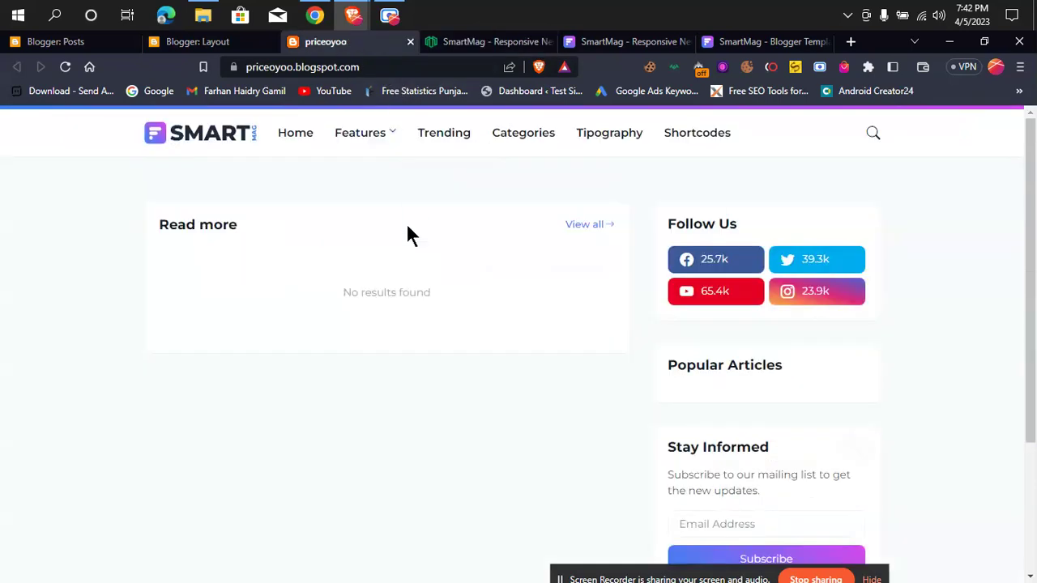
click(194, 42)
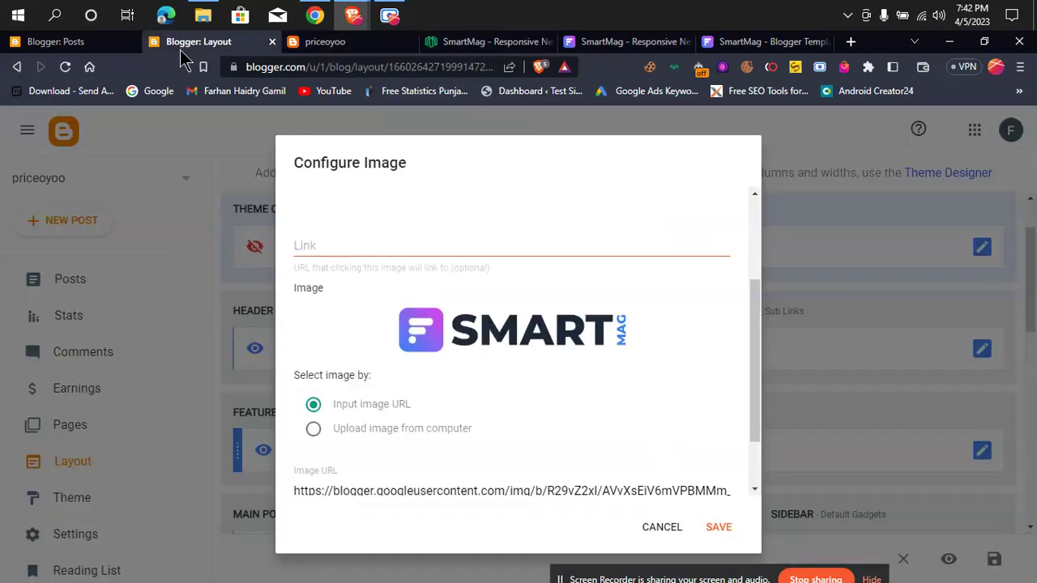
Review the logo gadget's title, caption, link, image source and shrink options, and close it without saving
scroll(562, 370, down, 1)
scroll(558, 365, up, 1)
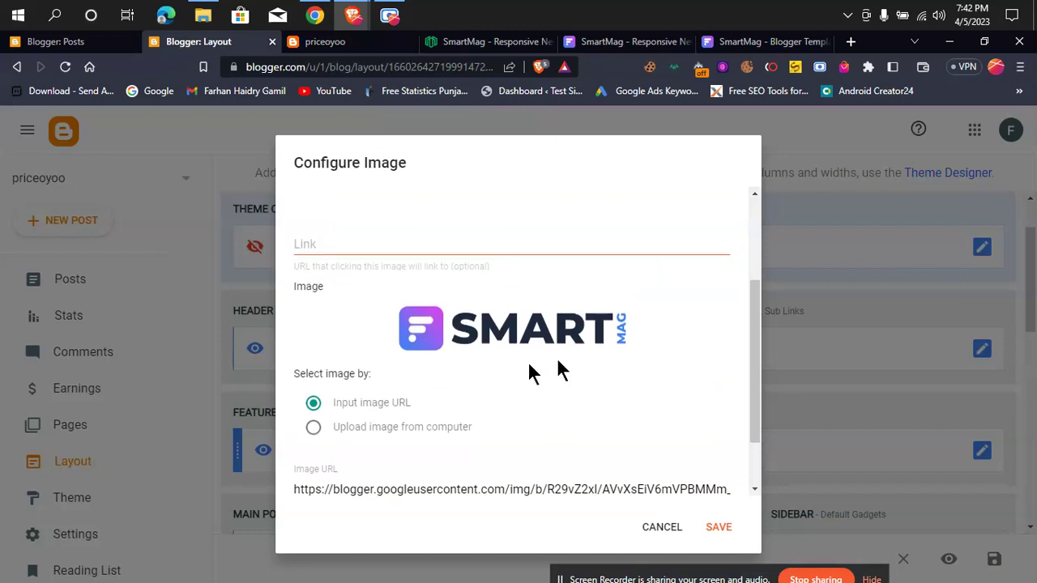
click(363, 259)
scroll(450, 324, up, 2)
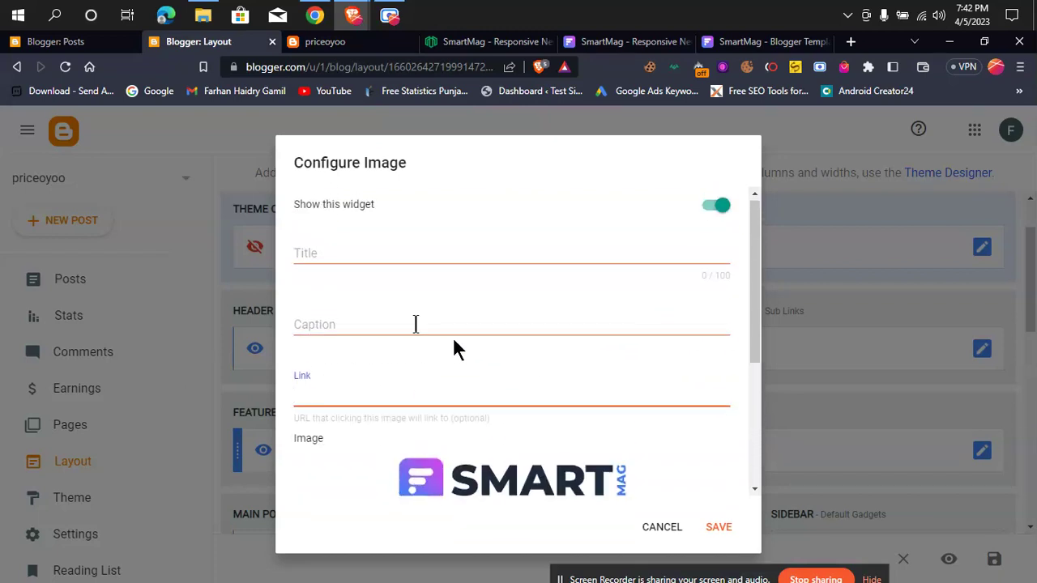
click(366, 254)
scroll(404, 339, down, 3)
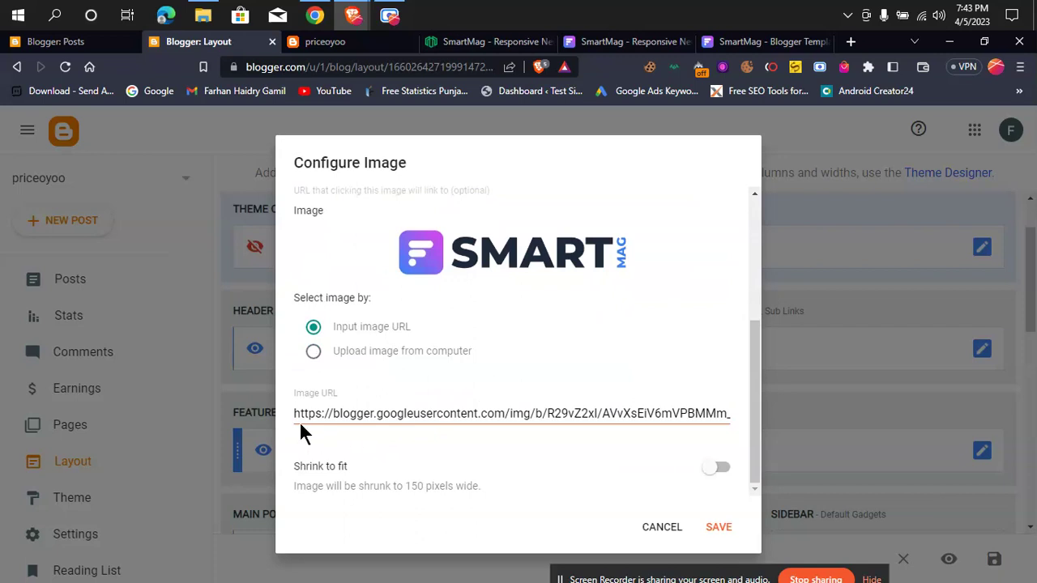
click(662, 527)
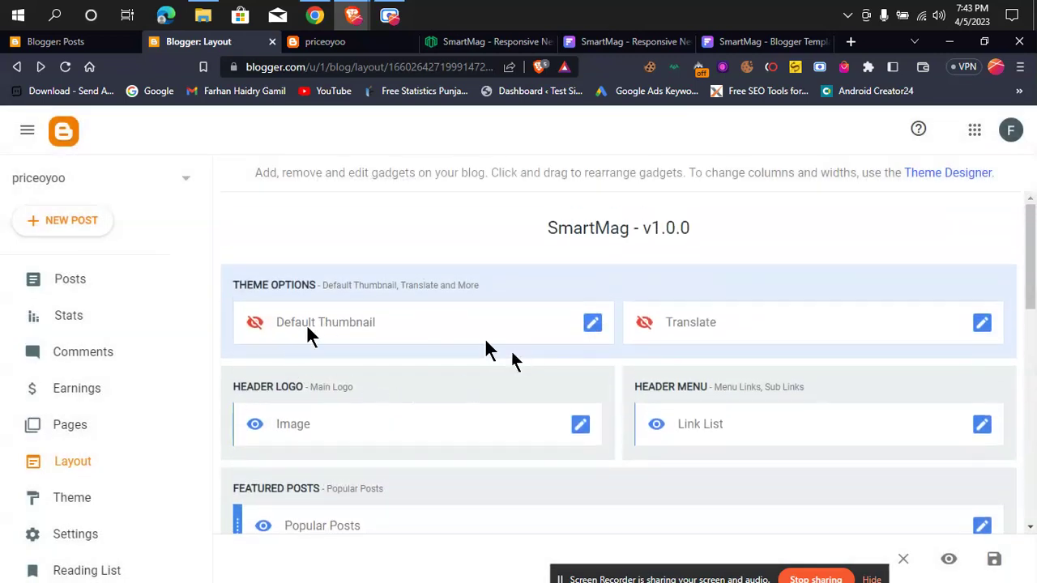
Examine the layout's gadget sections from Theme Options to Footer Menu
scroll(522, 328, down, 4)
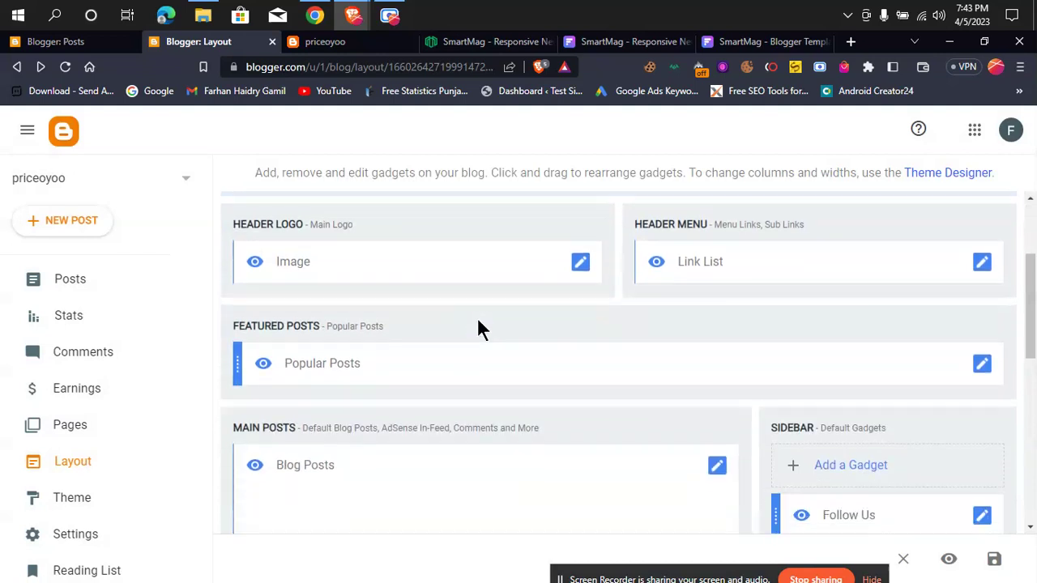
scroll(518, 320, down, 5)
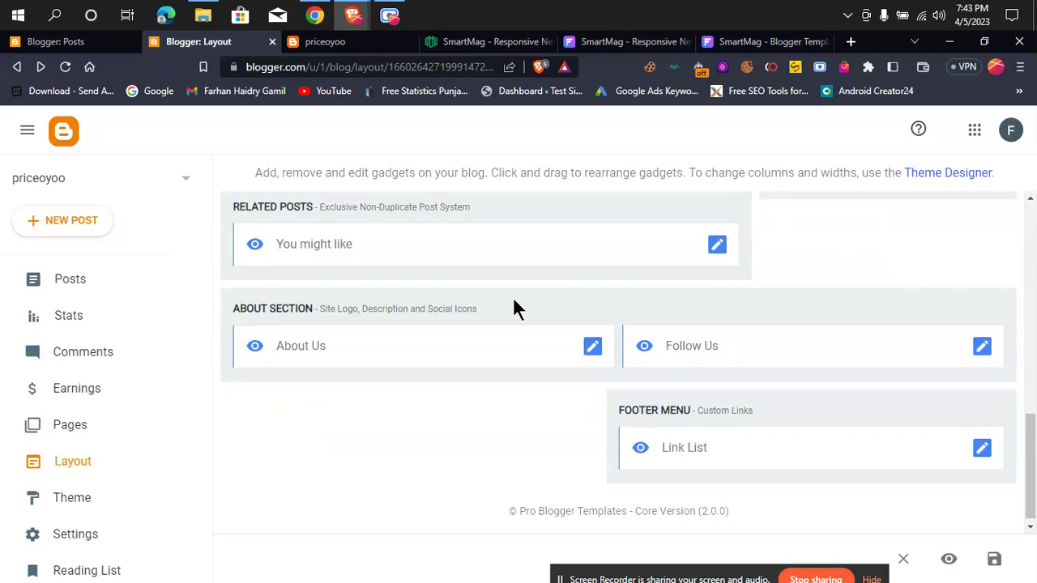
scroll(513, 297, up, 10)
scroll(551, 380, up, 1)
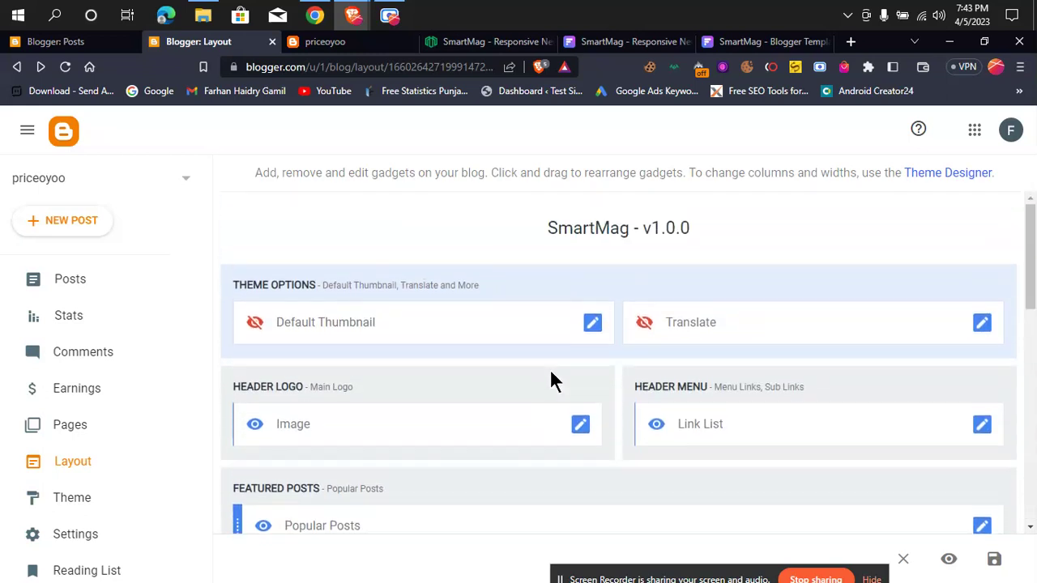
Review the Header Menu link list gadget's sorting options and menu items from Home to Shortcodes, and close it without saving
click(982, 427)
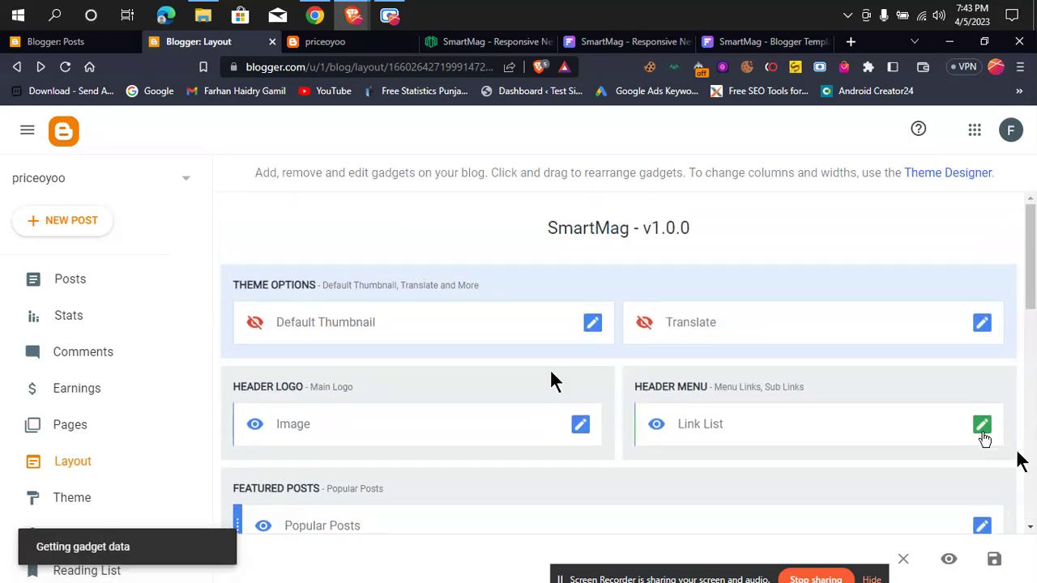
scroll(486, 373, down, 5)
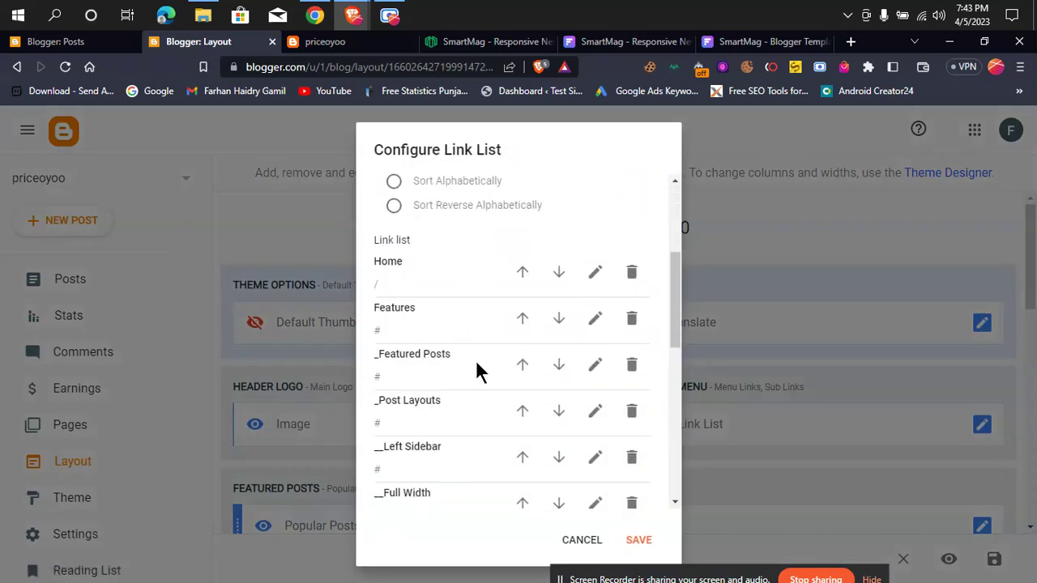
scroll(480, 379, down, 6)
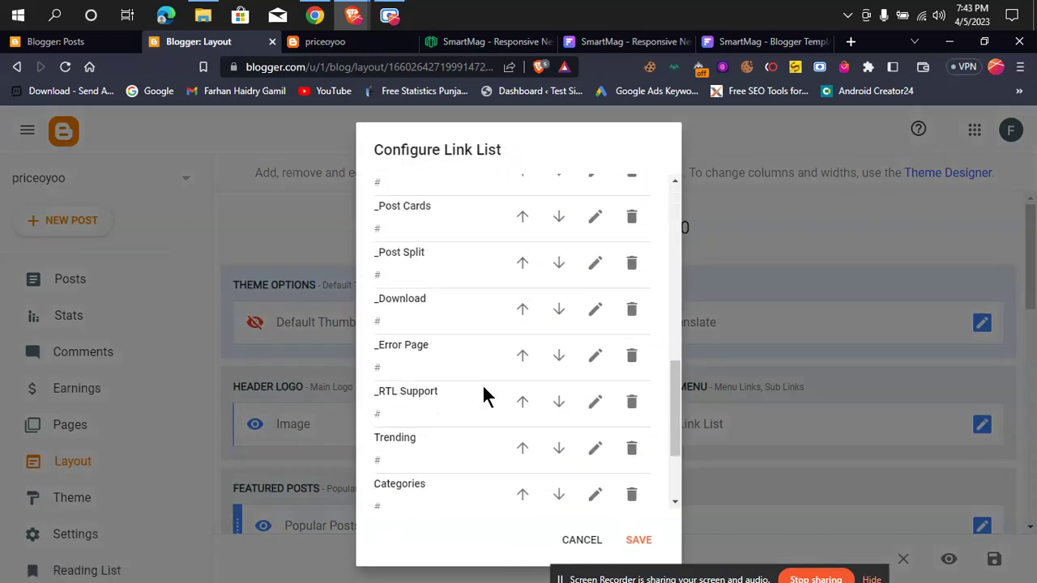
scroll(483, 397, down, 1)
scroll(483, 398, up, 3)
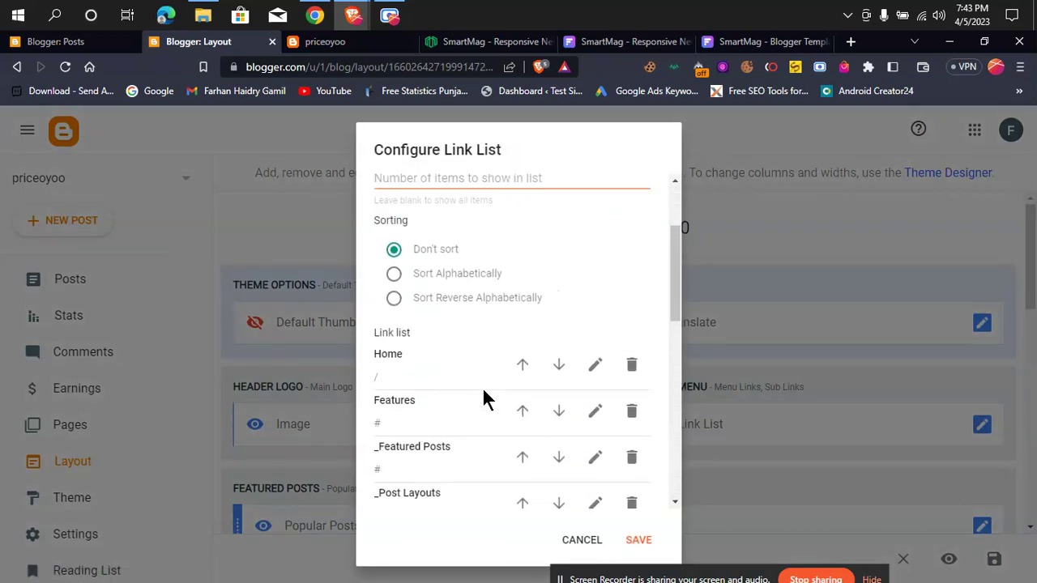
scroll(484, 399, down, 10)
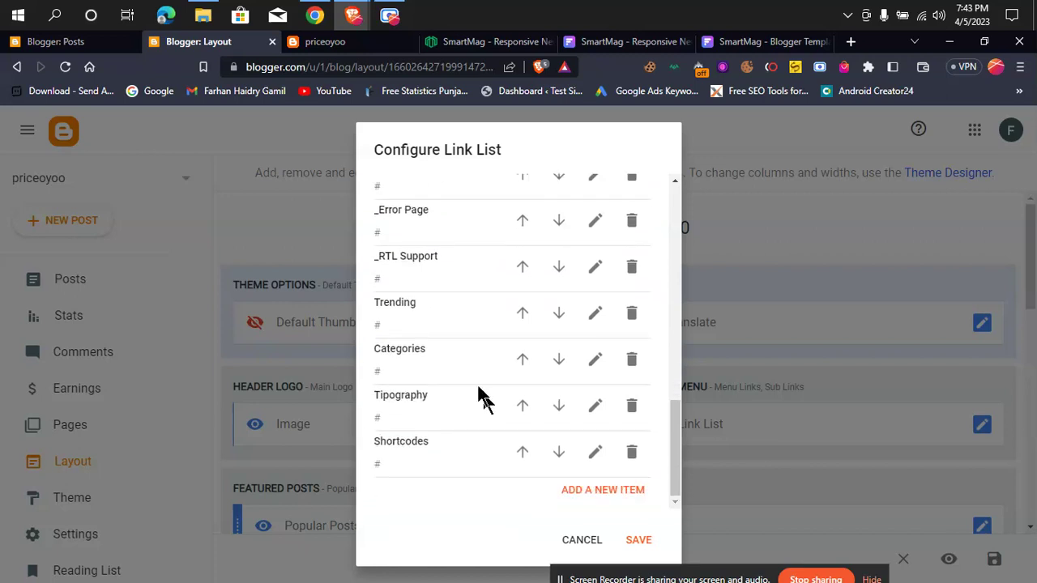
scroll(435, 276, up, 2)
scroll(435, 270, up, 4)
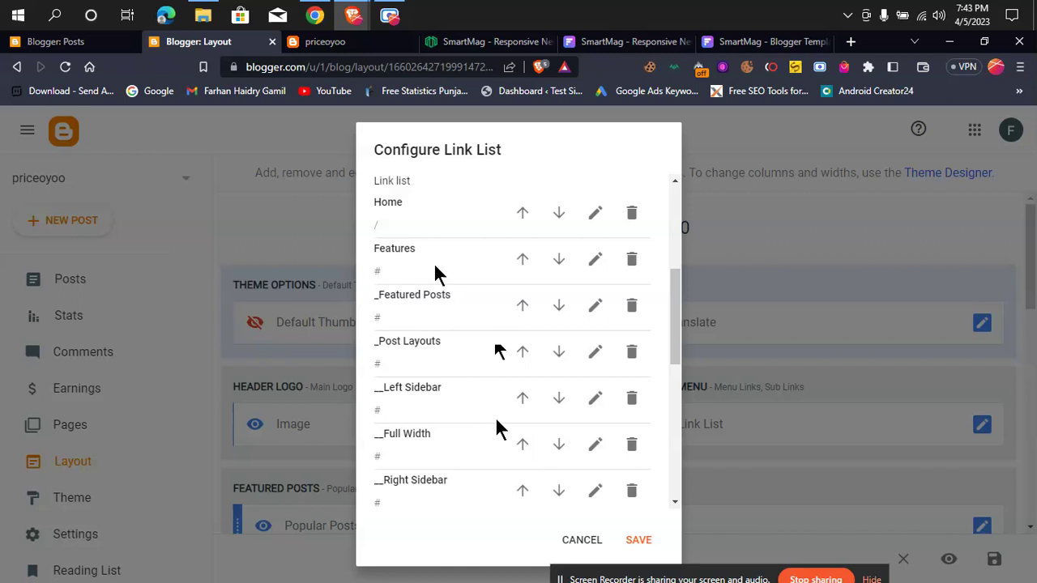
scroll(451, 330, up, 3)
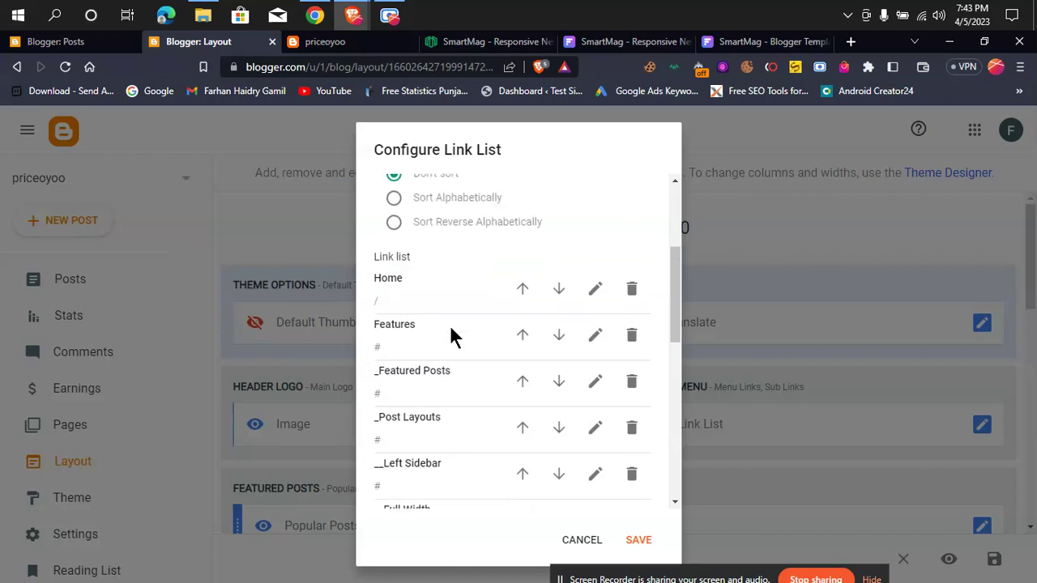
scroll(454, 336, up, 2)
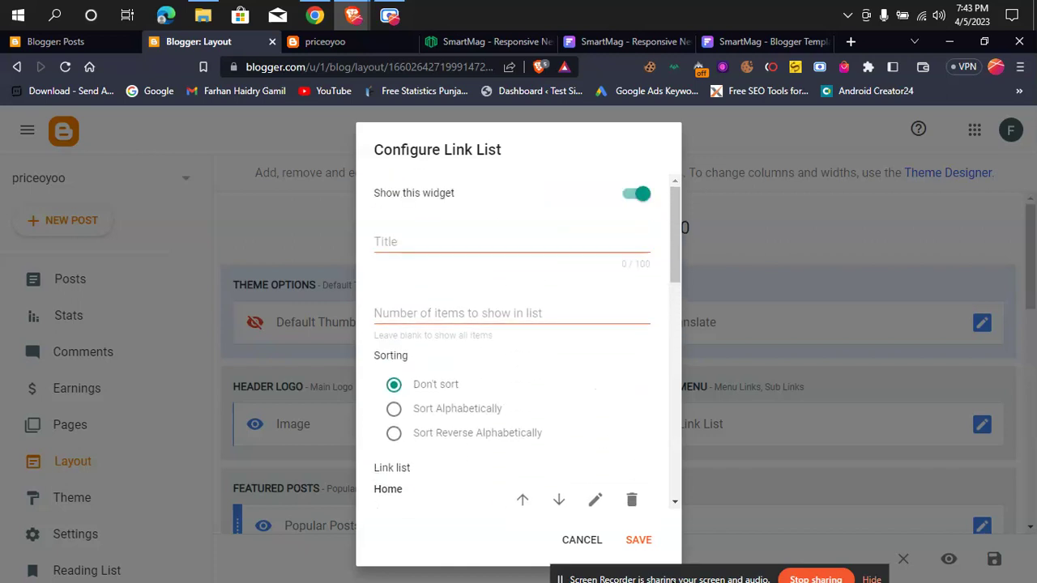
click(582, 540)
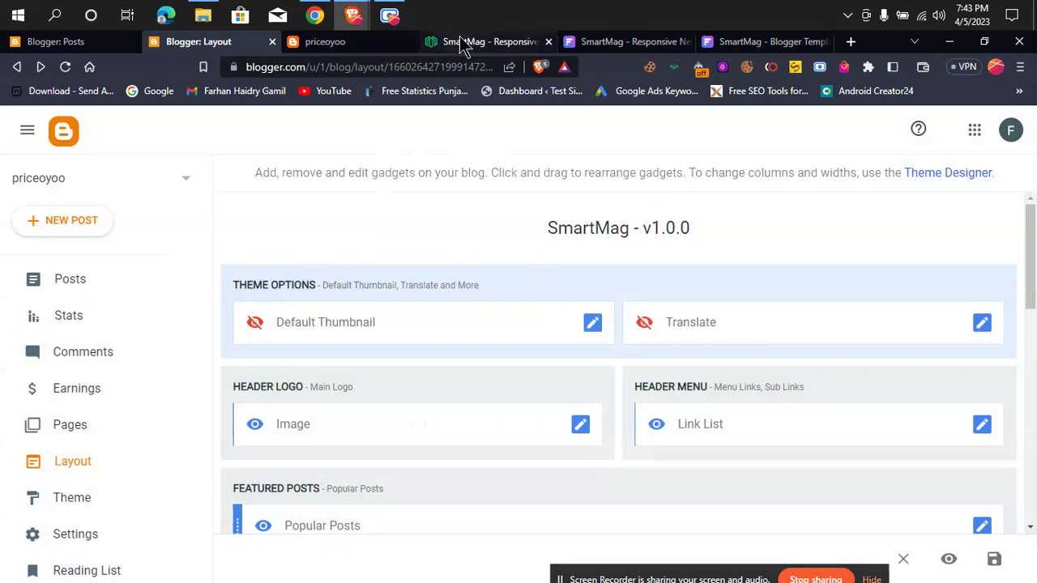
Check the header menu links on the live priceoyoo blog and return to the blog's layout
click(359, 41)
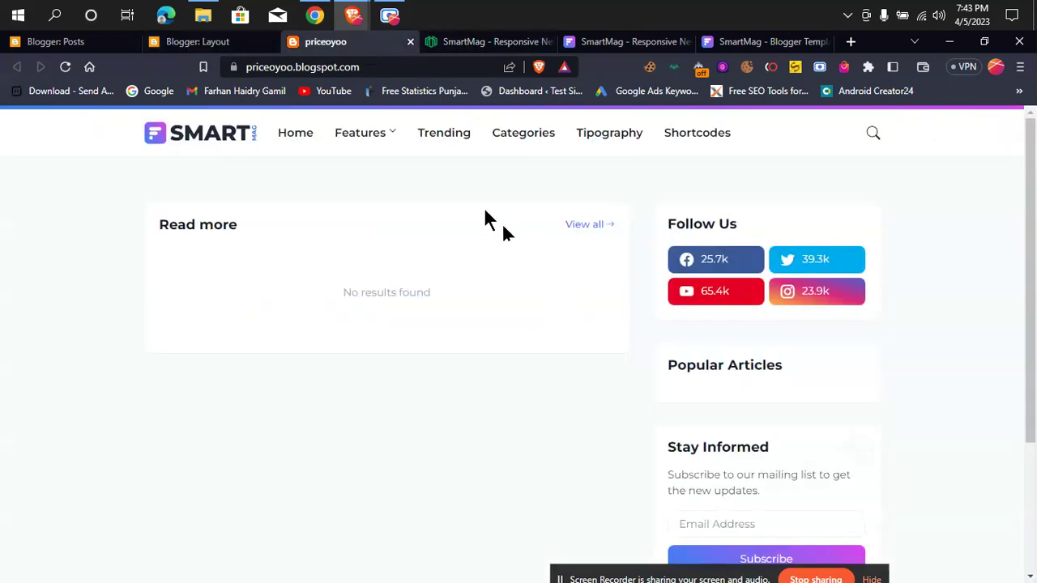
mouse_move(326, 139)
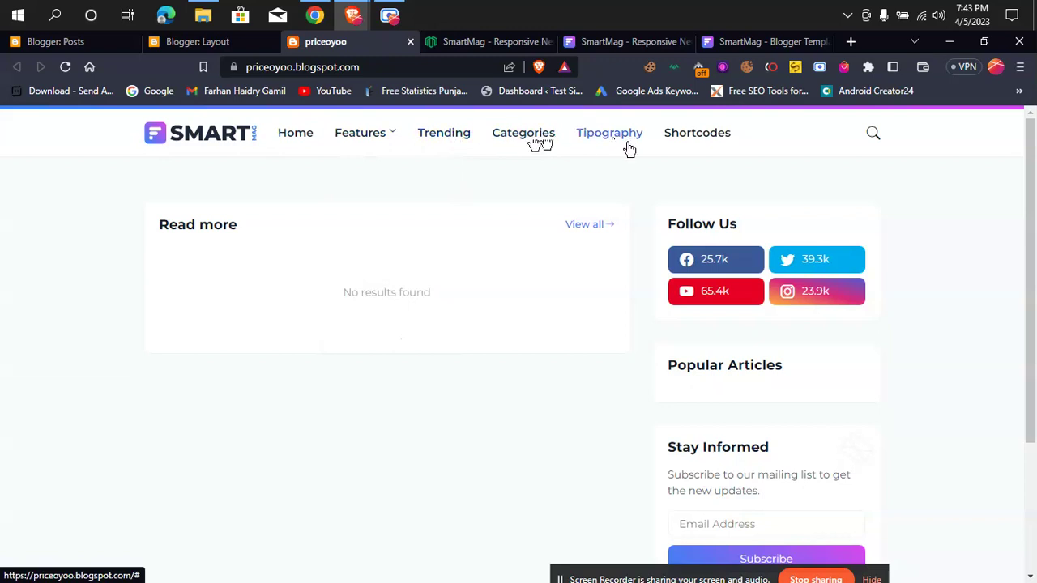
click(202, 45)
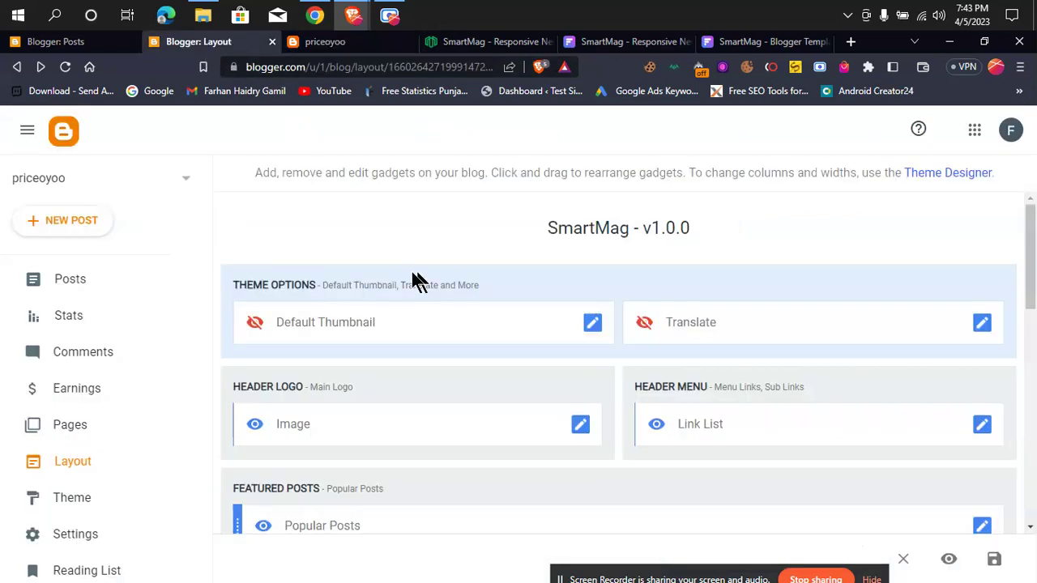
Leave the layout and open the Theme page of the priceoyoo blog
scroll(418, 324, down, 2)
scroll(102, 502, down, 2)
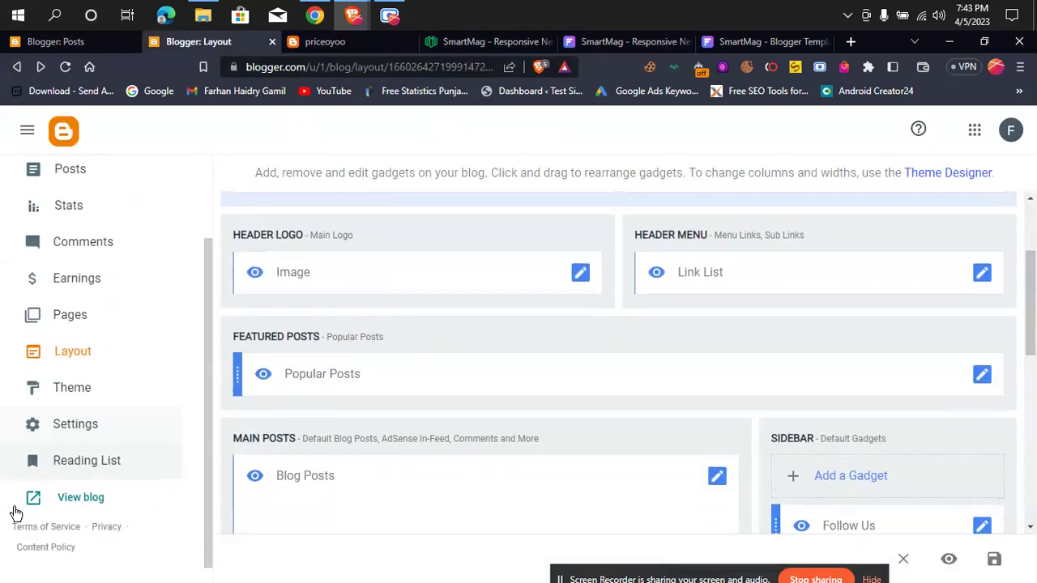
click(70, 370)
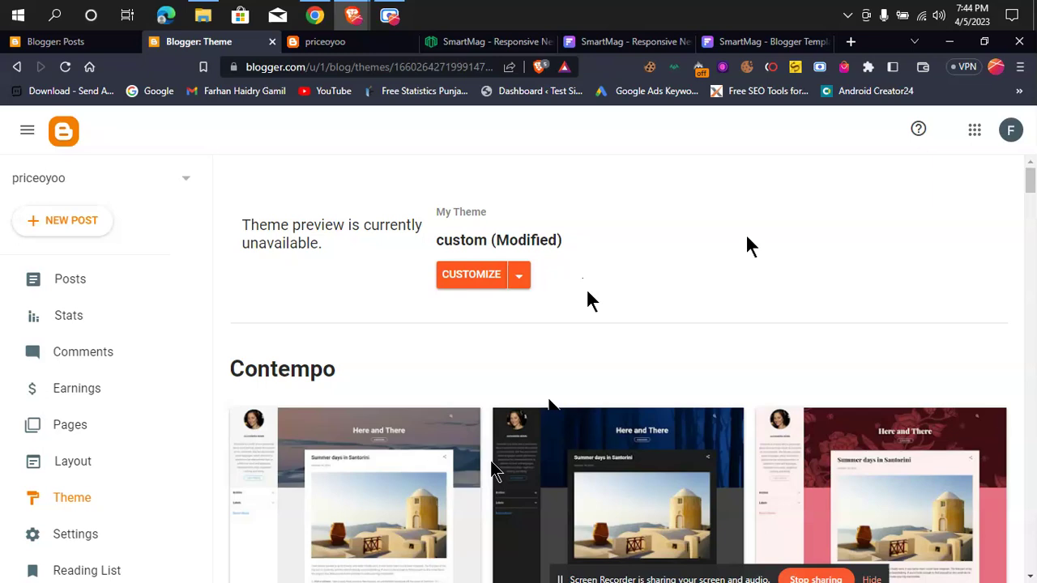
click(389, 15)
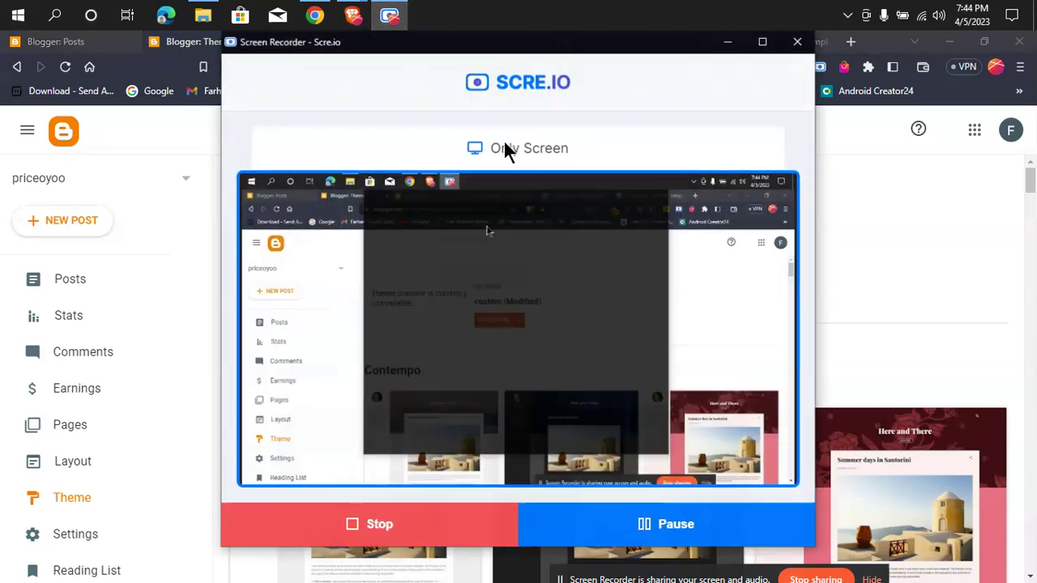